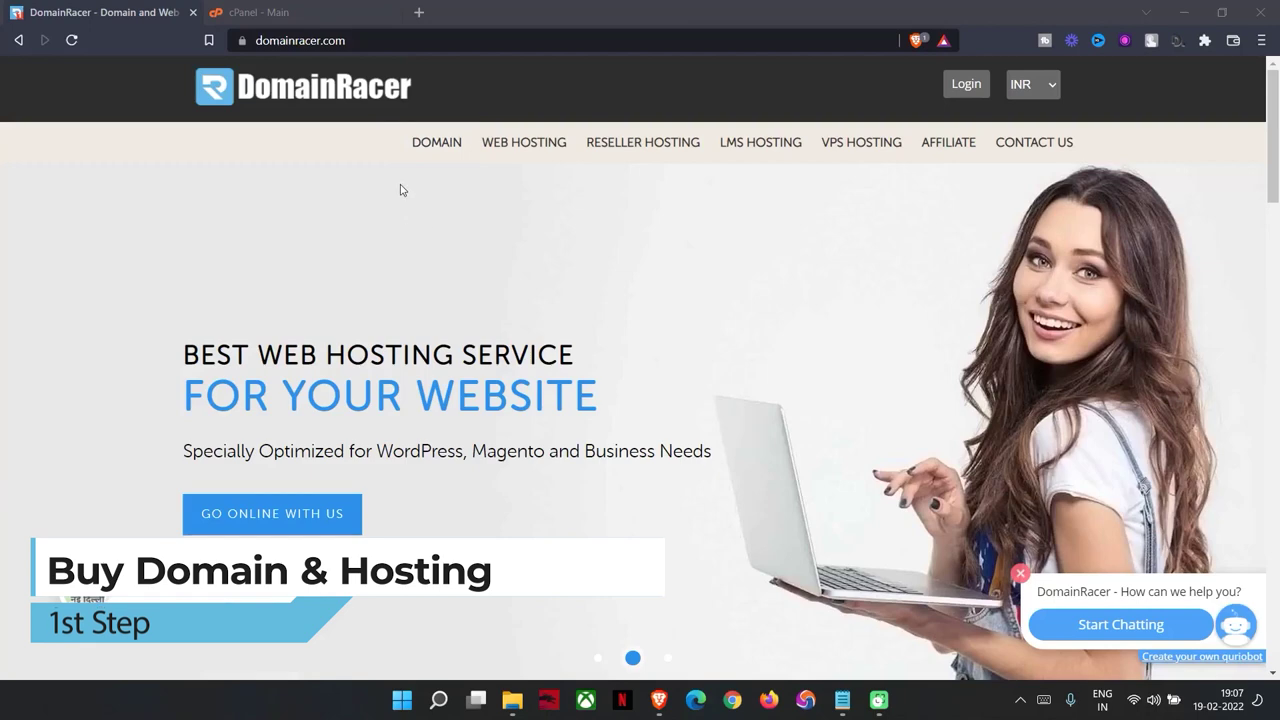
# Open the domain registration page and browse the domain extension price list
pyautogui.click(428, 148)
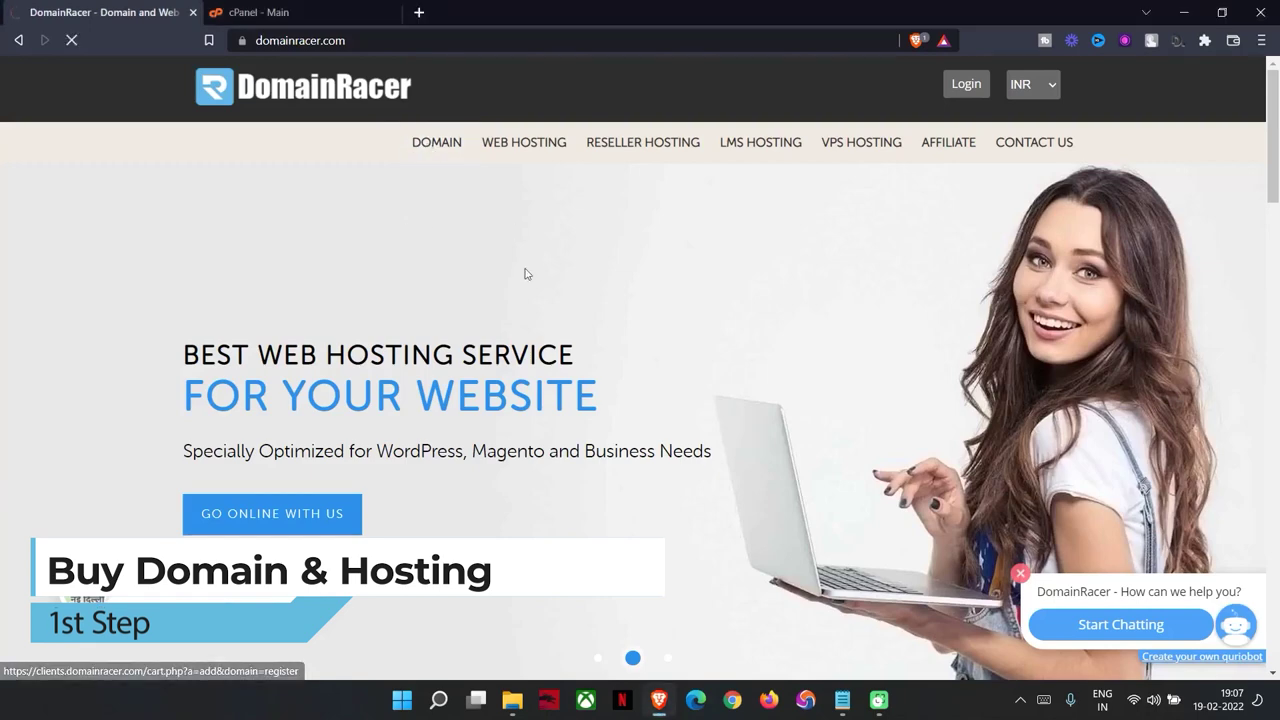
pyautogui.scroll(-2, 476, 512)
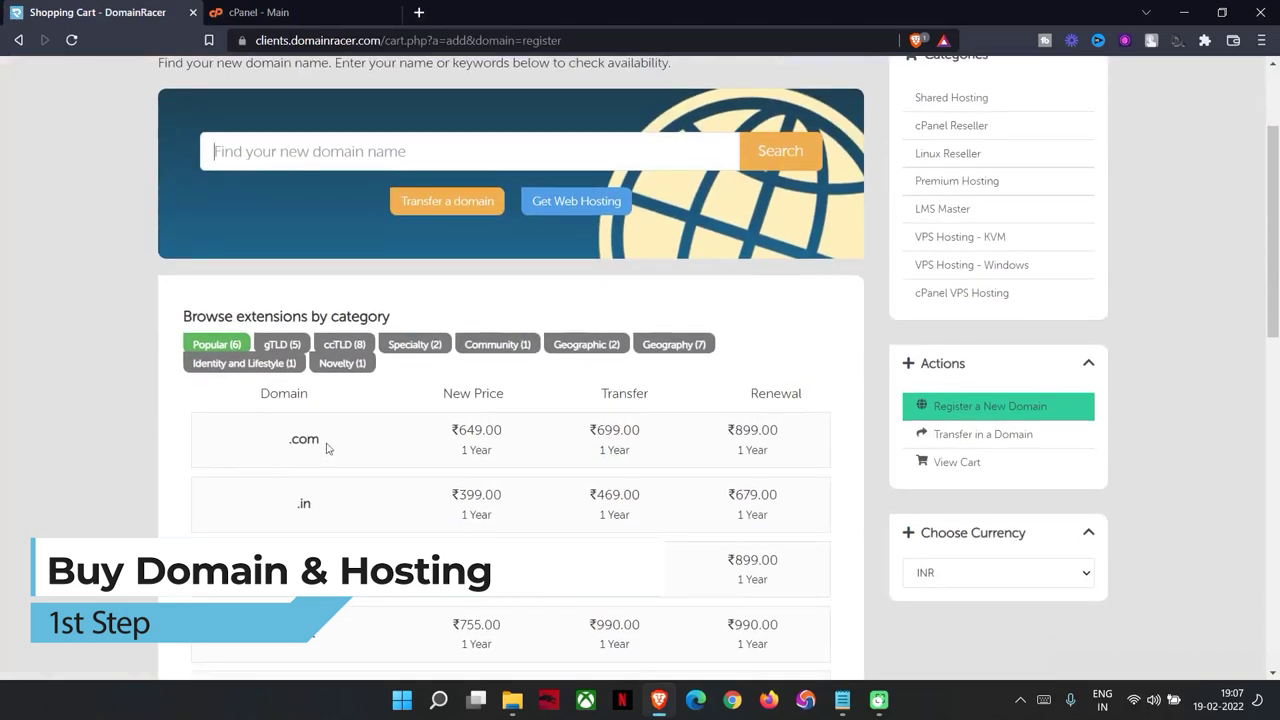
pyautogui.scroll(-3, 280, 440)
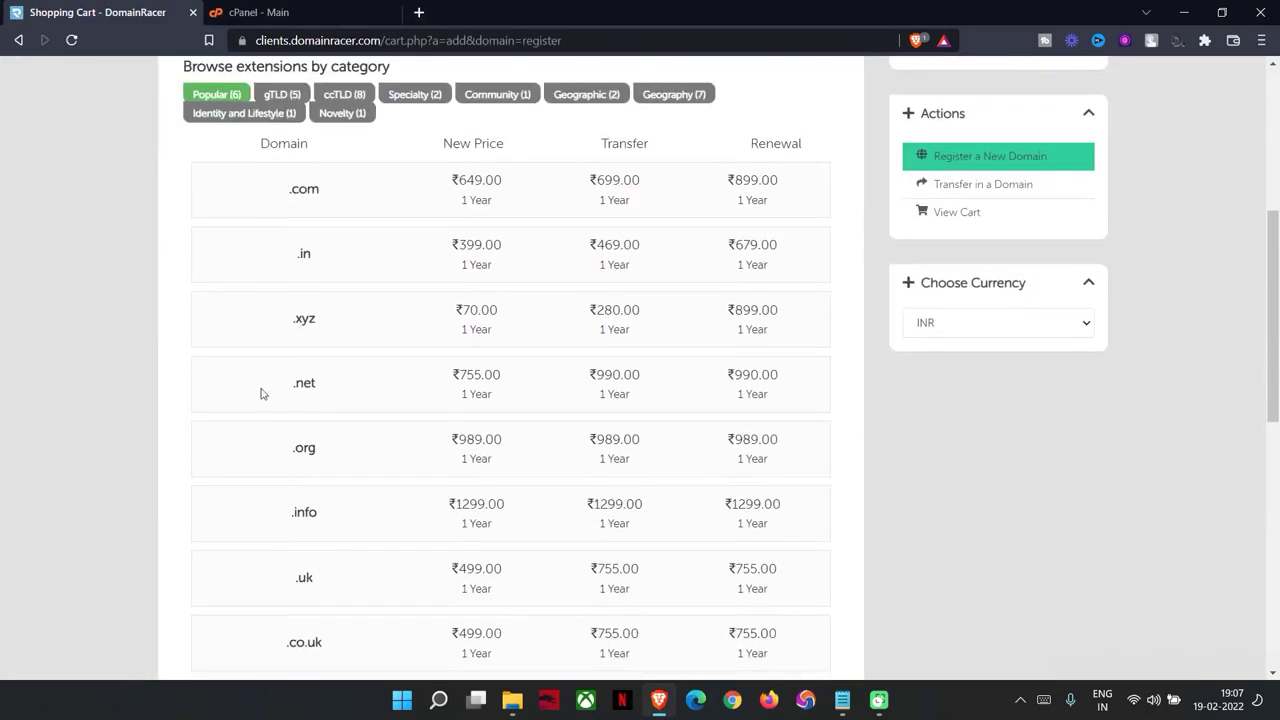
pyautogui.scroll(-1, 385, 436)
pyautogui.scroll(2, 395, 350)
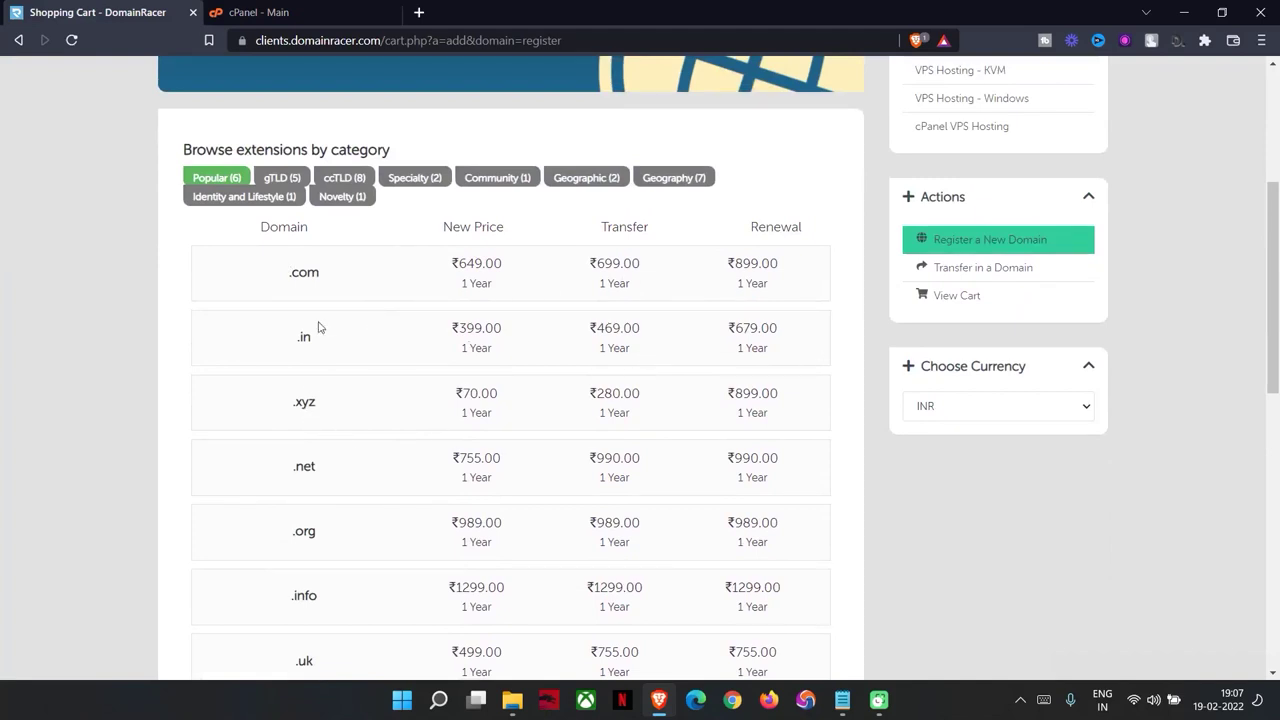
# Examine the .com extension's new, transfer and renewal prices for one year
pyautogui.moveTo(285, 281); pyautogui.dragTo(360, 279)
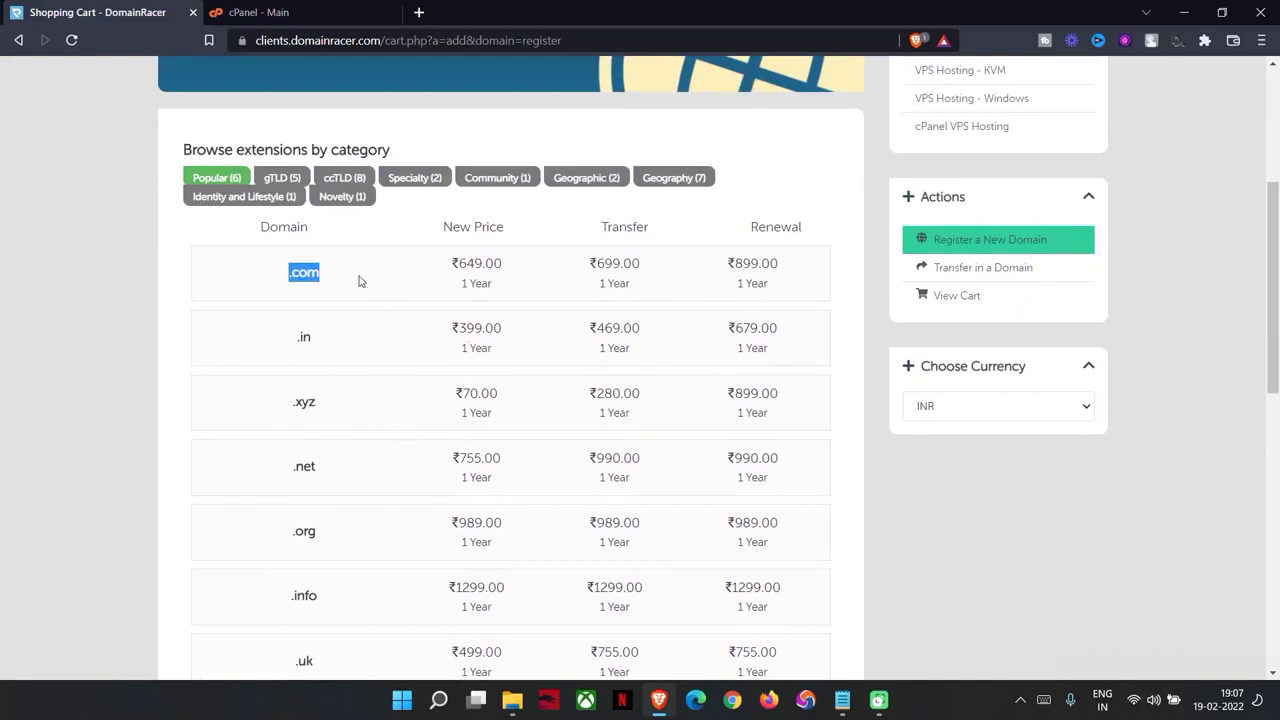
pyautogui.click(449, 266)
pyautogui.moveTo(451, 265); pyautogui.dragTo(523, 270)
pyautogui.click(459, 265)
pyautogui.moveTo(644, 268); pyautogui.dragTo(590, 266)
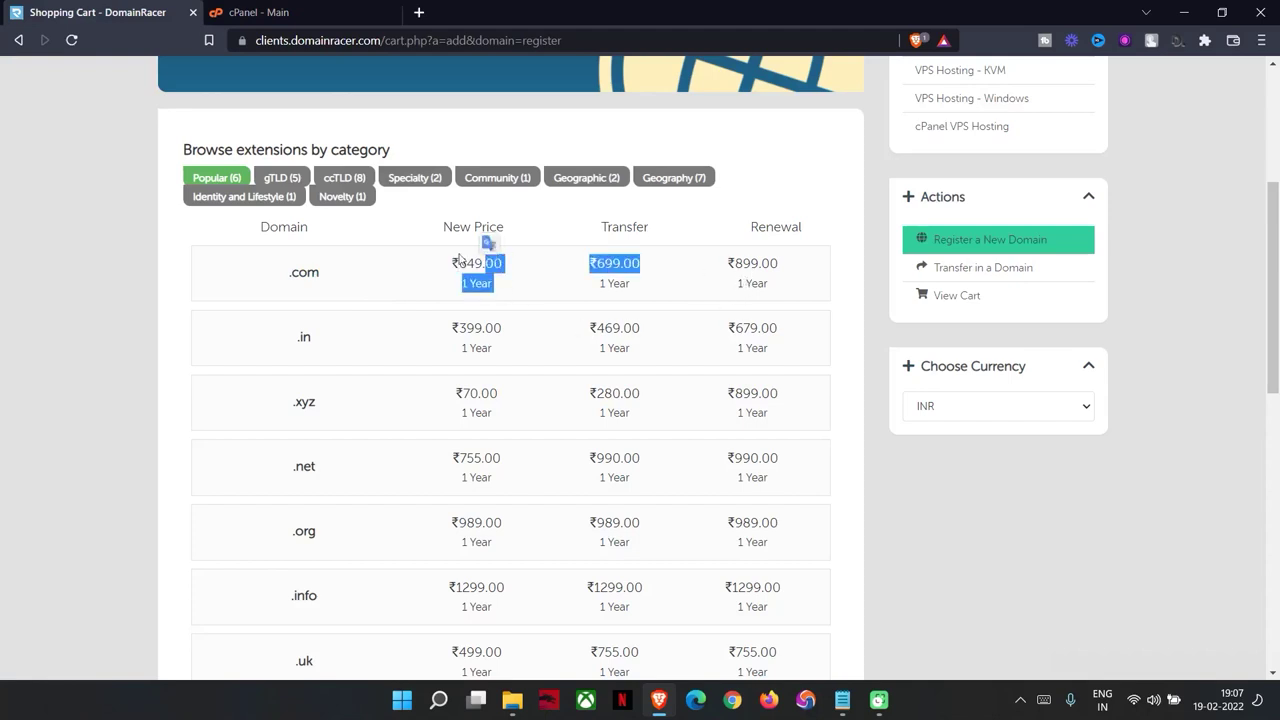
pyautogui.click(730, 280)
pyautogui.moveTo(782, 264); pyautogui.dragTo(640, 265)
pyautogui.click(517, 261)
pyautogui.moveTo(464, 264); pyautogui.dragTo(503, 265)
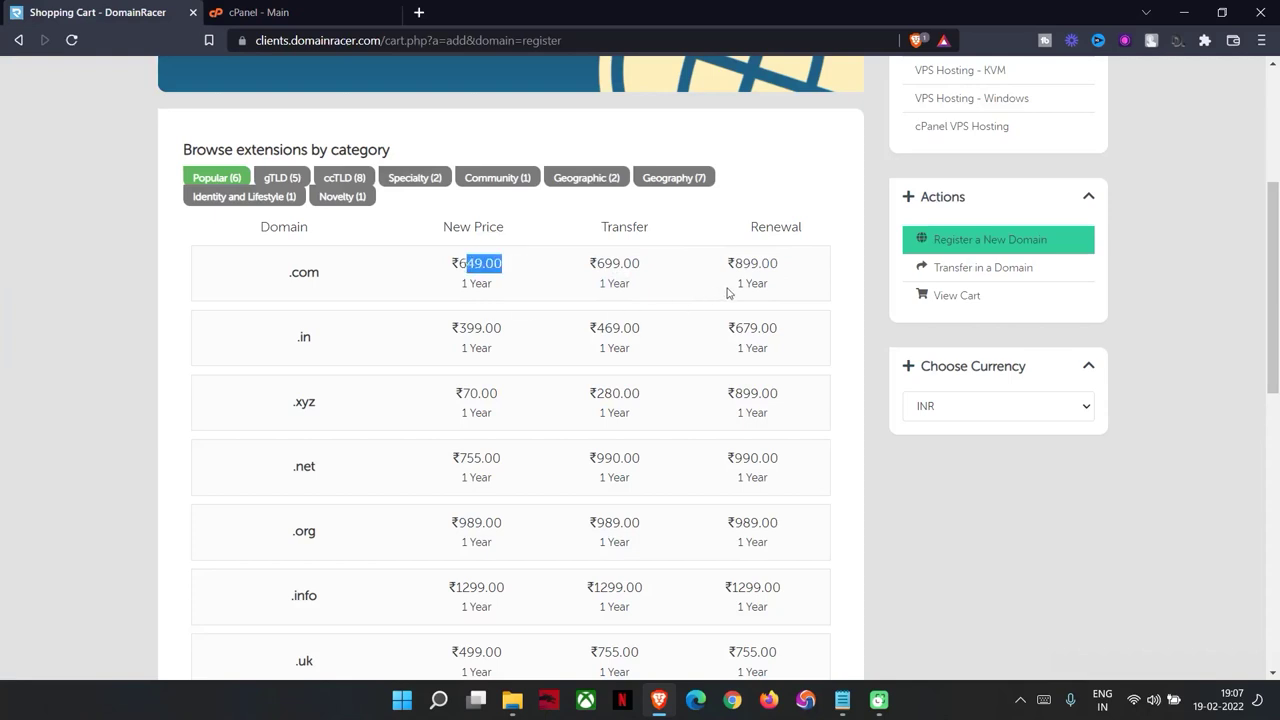
pyautogui.click(729, 263)
pyautogui.moveTo(788, 268); pyautogui.dragTo(643, 266)
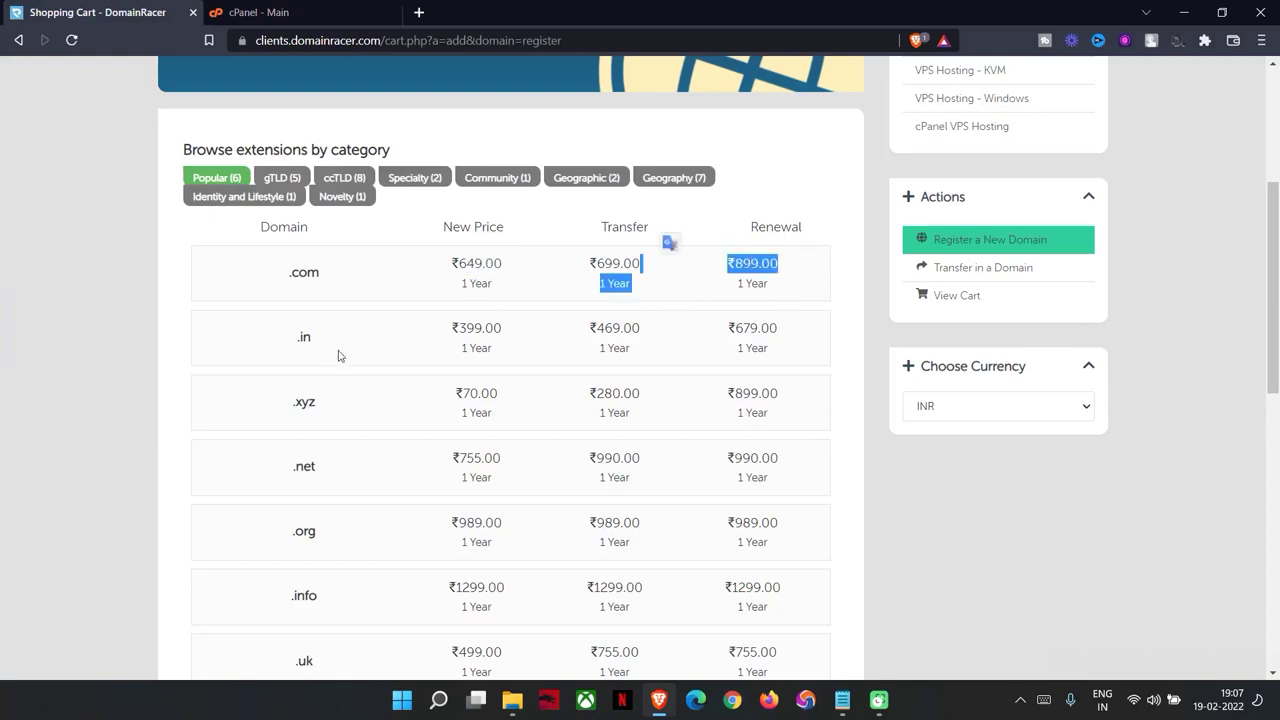
# Compare the prices of the .in, .org, .co.uk, .de and .me extensions in the list
pyautogui.scroll(-1, 333, 350)
pyautogui.moveTo(334, 254); pyautogui.dragTo(601, 268)
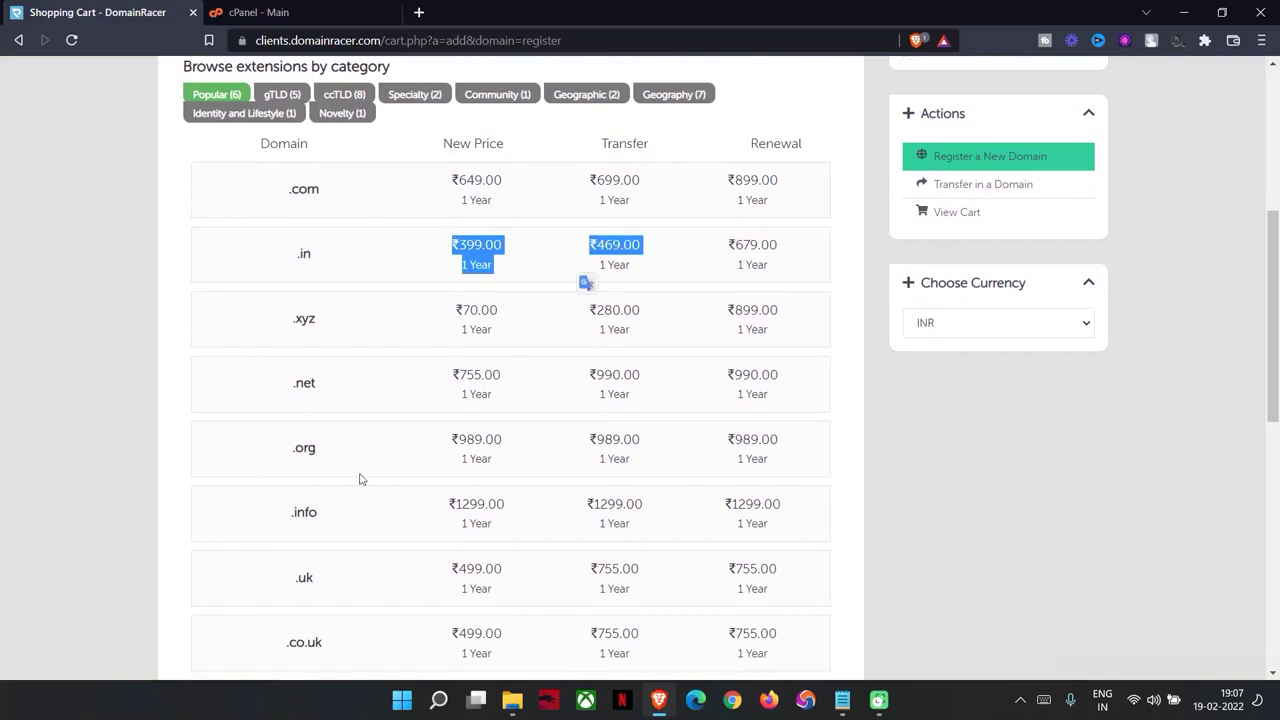
pyautogui.moveTo(349, 477); pyautogui.dragTo(176, 453)
pyautogui.scroll(3, 427, 546)
pyautogui.scroll(-8, 427, 530)
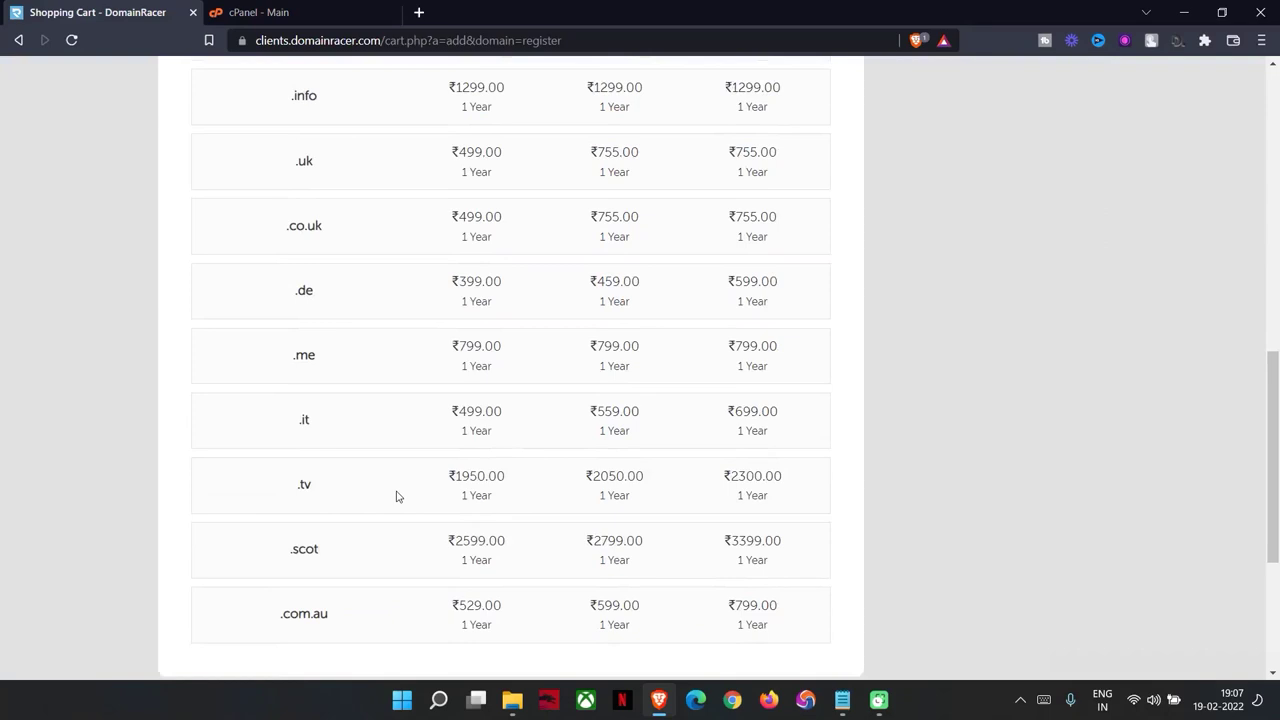
pyautogui.moveTo(353, 230); pyautogui.dragTo(290, 208)
pyautogui.scroll(-1, 361, 323)
pyautogui.click(334, 220)
pyautogui.moveTo(370, 210); pyautogui.dragTo(292, 210)
pyautogui.moveTo(376, 268); pyautogui.dragTo(262, 252)
pyautogui.scroll(2, 337, 267)
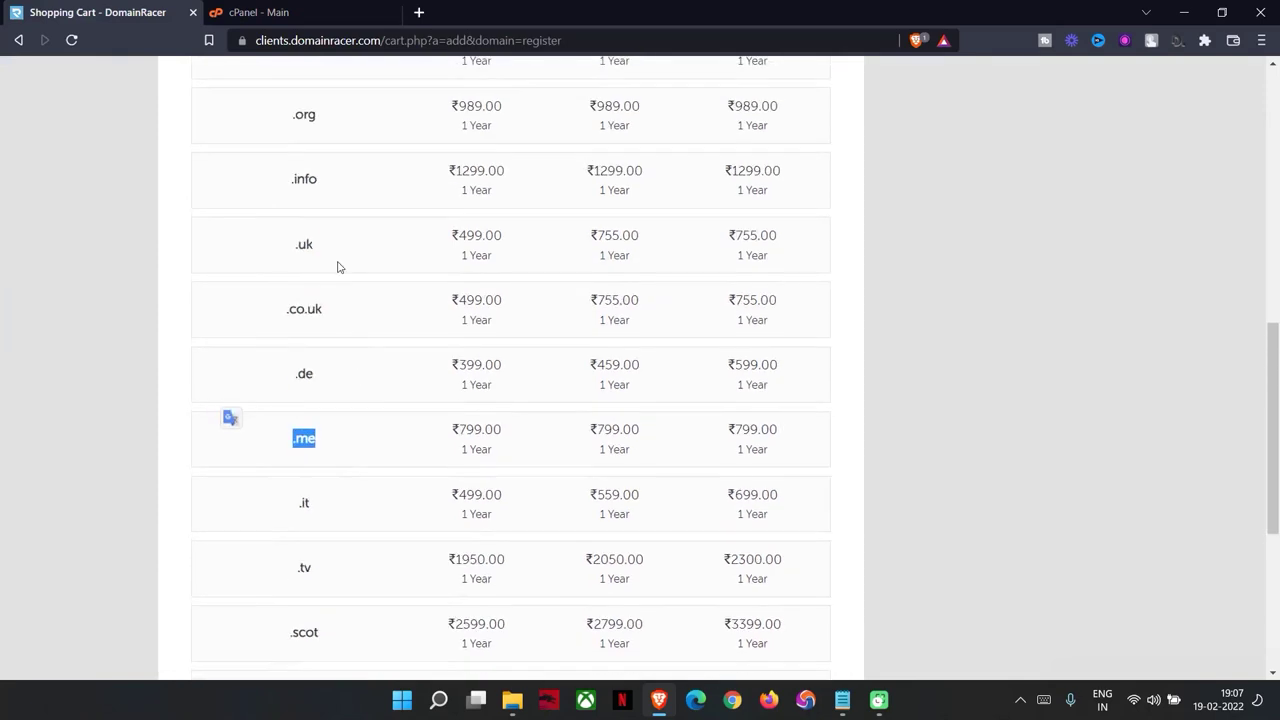
# Review the main .com, .in, .xyz, .net, .org and .info extensions in the price list
pyautogui.scroll(2, 337, 267)
pyautogui.scroll(2, 320, 253)
pyautogui.moveTo(343, 274); pyautogui.dragTo(263, 220)
pyautogui.moveTo(343, 200); pyautogui.dragTo(290, 189)
pyautogui.click(355, 330)
pyautogui.moveTo(355, 330); pyautogui.dragTo(209, 316)
pyautogui.moveTo(345, 385); pyautogui.dragTo(156, 362)
pyautogui.moveTo(510, 440); pyautogui.dragTo(257, 437)
pyautogui.moveTo(345, 515); pyautogui.dragTo(218, 488)
pyautogui.moveTo(227, 197); pyautogui.dragTo(394, 491)
pyautogui.click(363, 369)
# Search for the availability of the domain name sjwordpress
pyautogui.scroll(3, 389, 445)
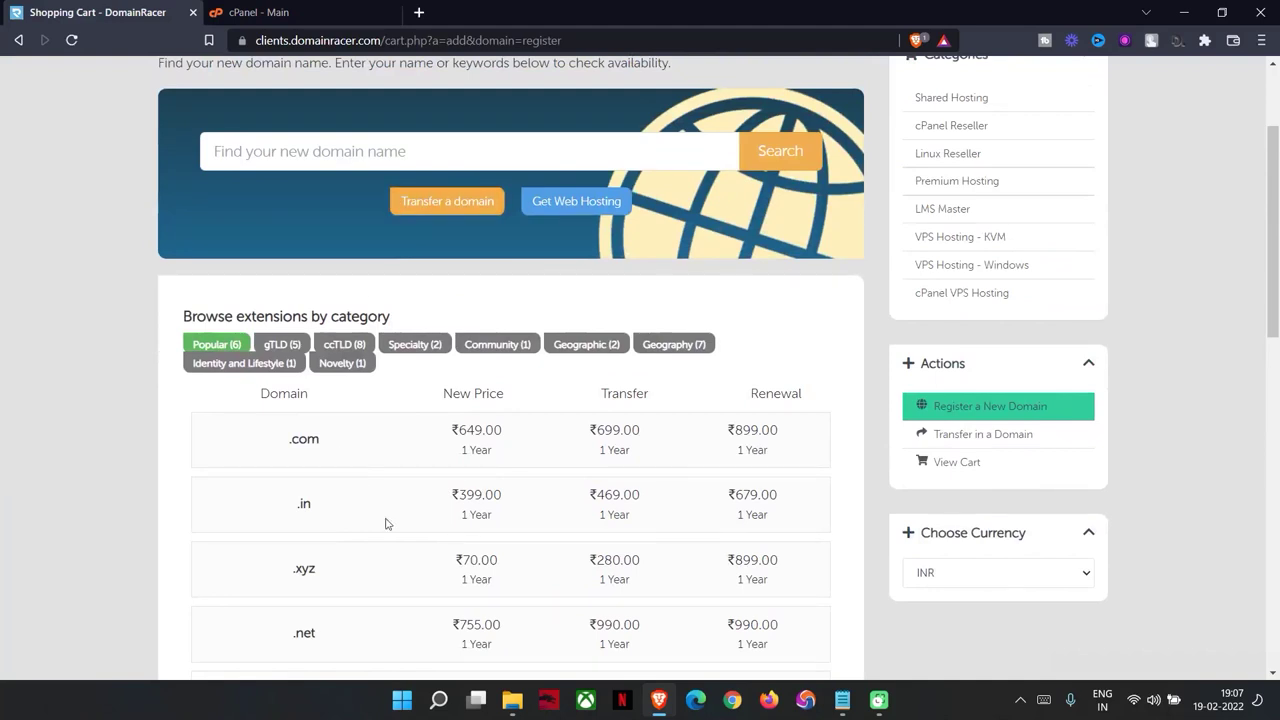
pyautogui.scroll(2, 433, 456)
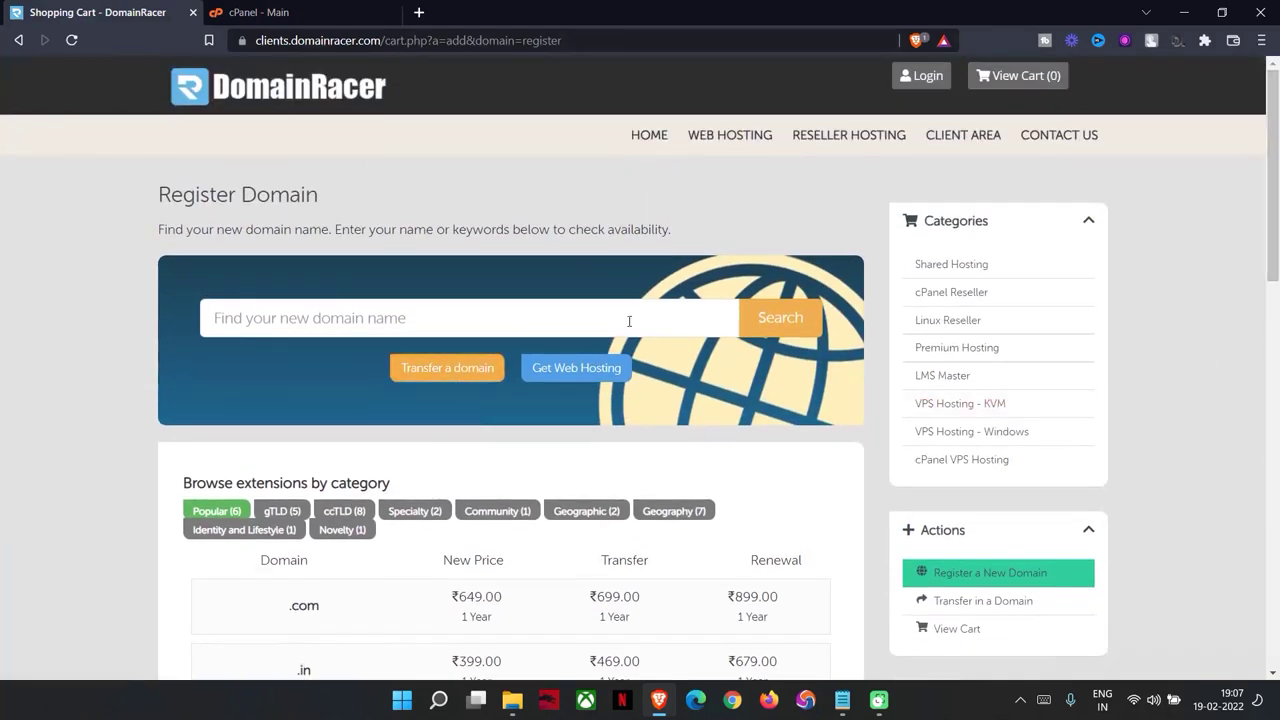
pyautogui.click(327, 317)
pyautogui.click(334, 351)
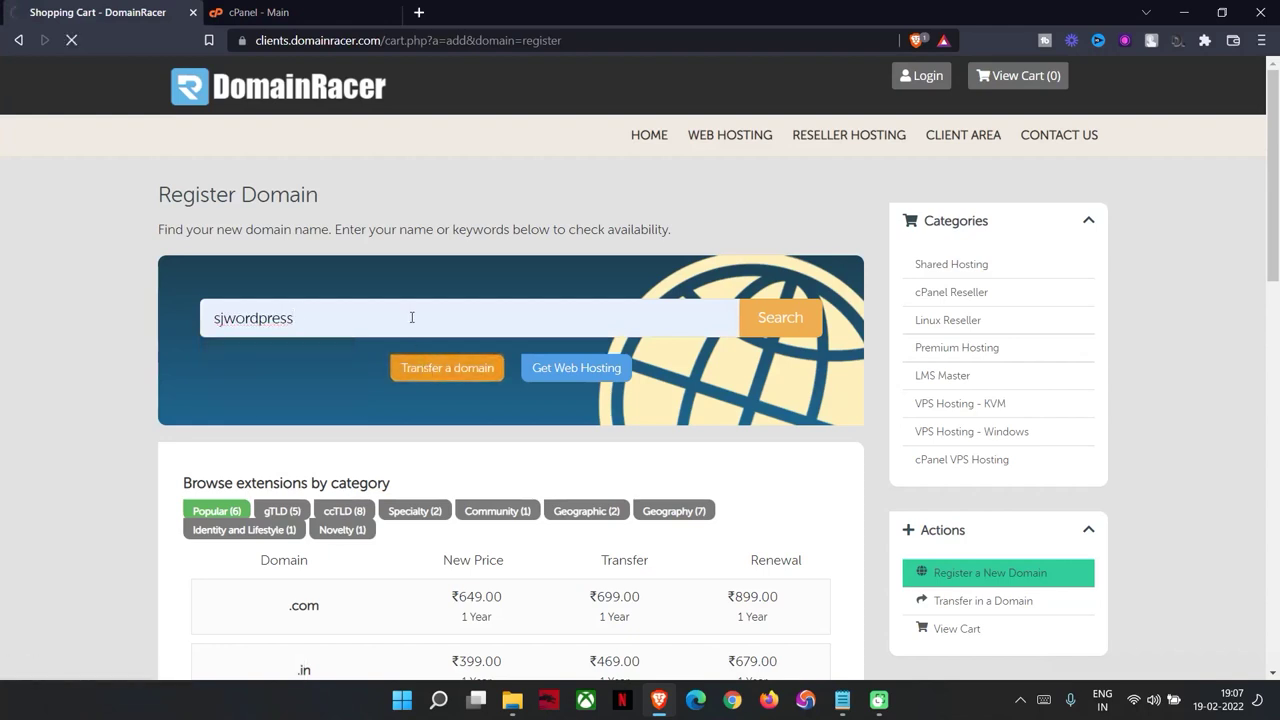
# Leave the domain search, open the web hosting page and look over the Basic, Personal, Silver and Advanced plans
pyautogui.hotkey('alt', 'Left')
pyautogui.click(564, 368)
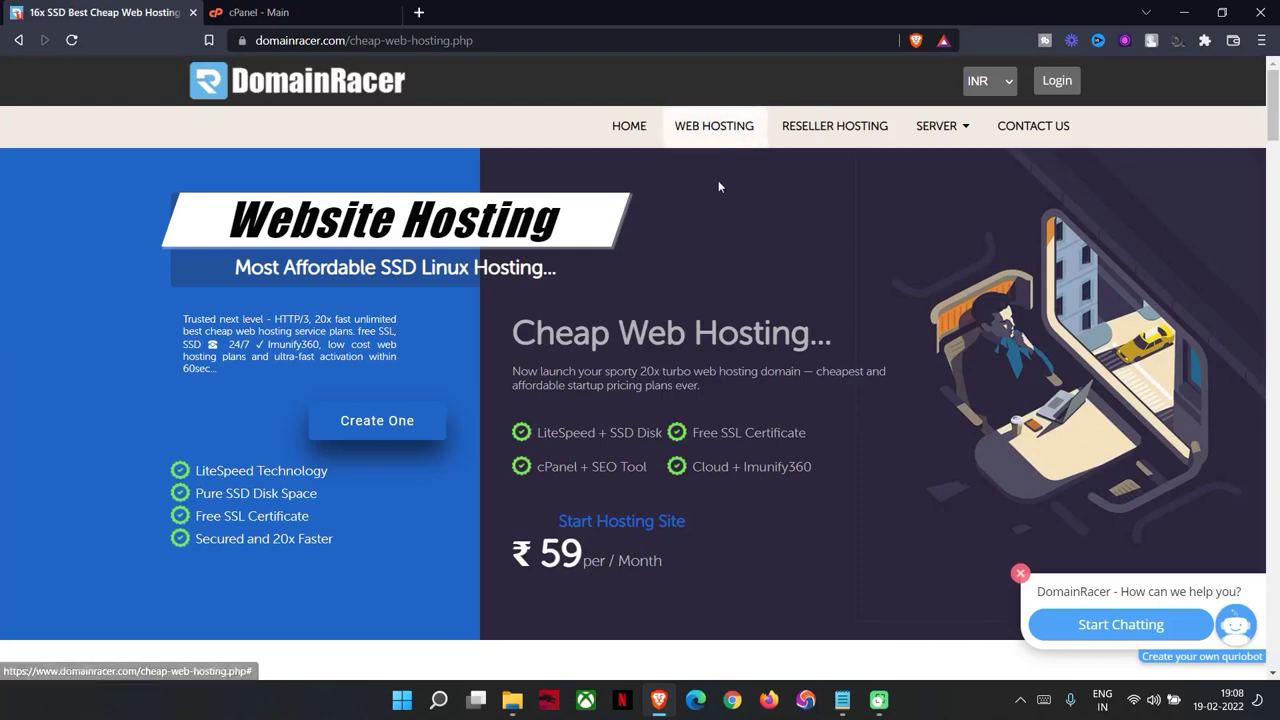
pyautogui.scroll(-2, 494, 306)
pyautogui.moveTo(513, 250); pyautogui.dragTo(694, 252)
pyautogui.scroll(-1, 500, 440)
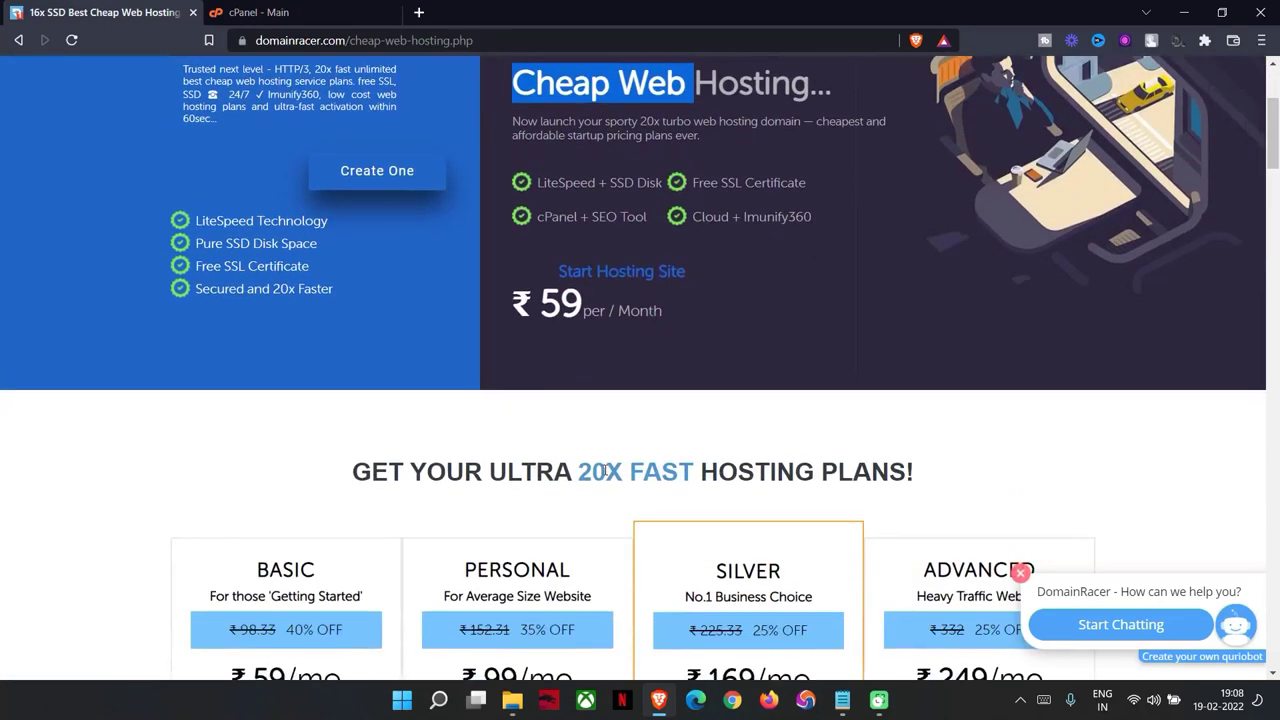
pyautogui.scroll(2, 385, 415)
pyautogui.scroll(-5, 404, 407)
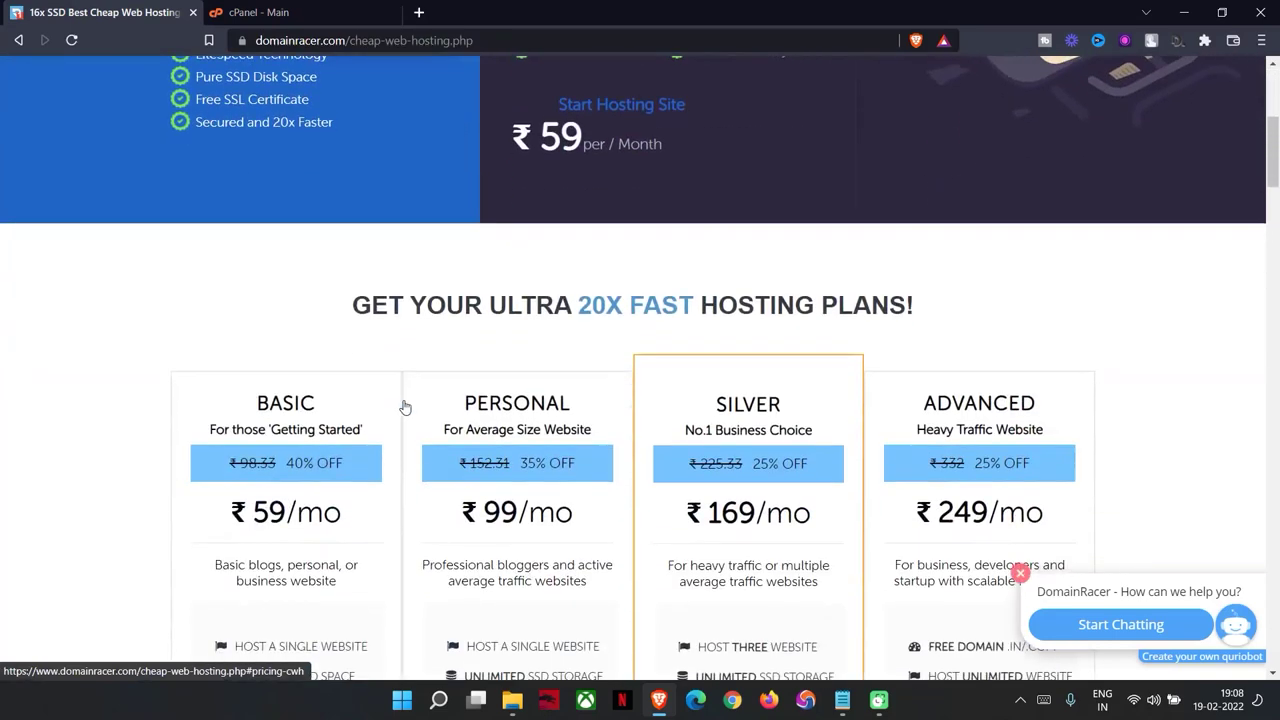
pyautogui.scroll(-1, 250, 407)
pyautogui.scroll(-2, 273, 340)
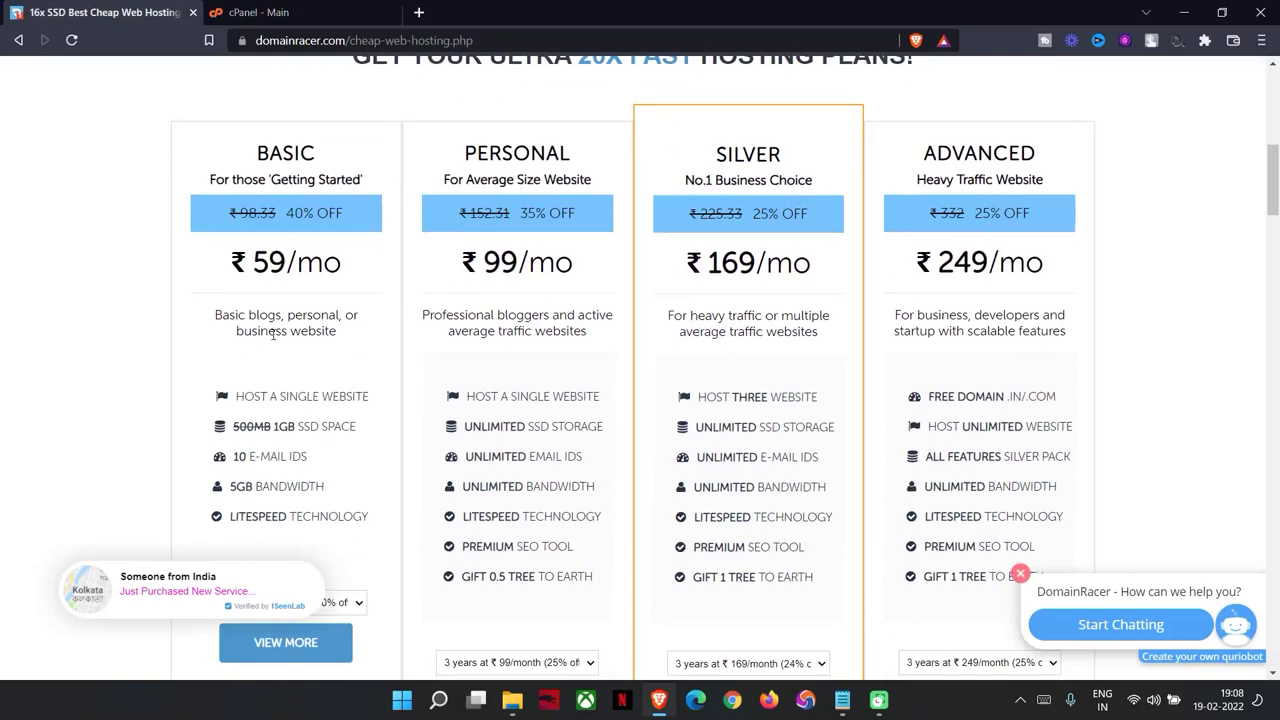
pyautogui.scroll(-3, 272, 334)
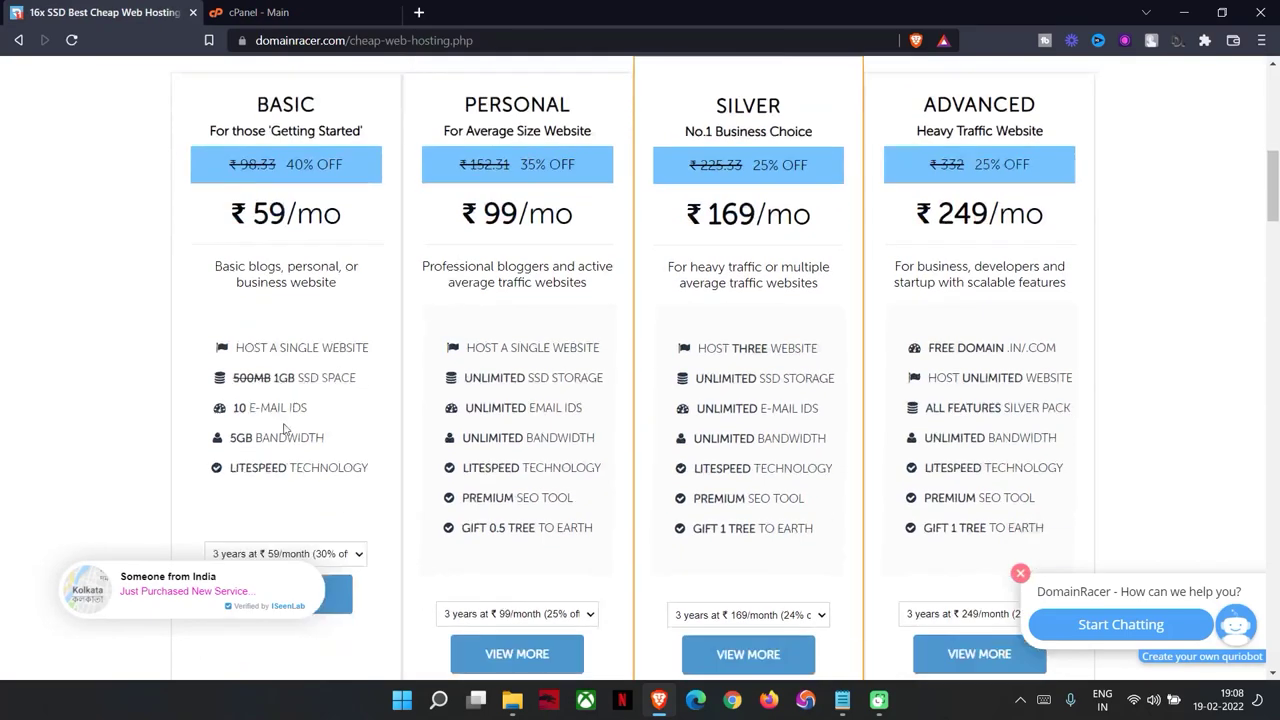
pyautogui.scroll(2, 260, 302)
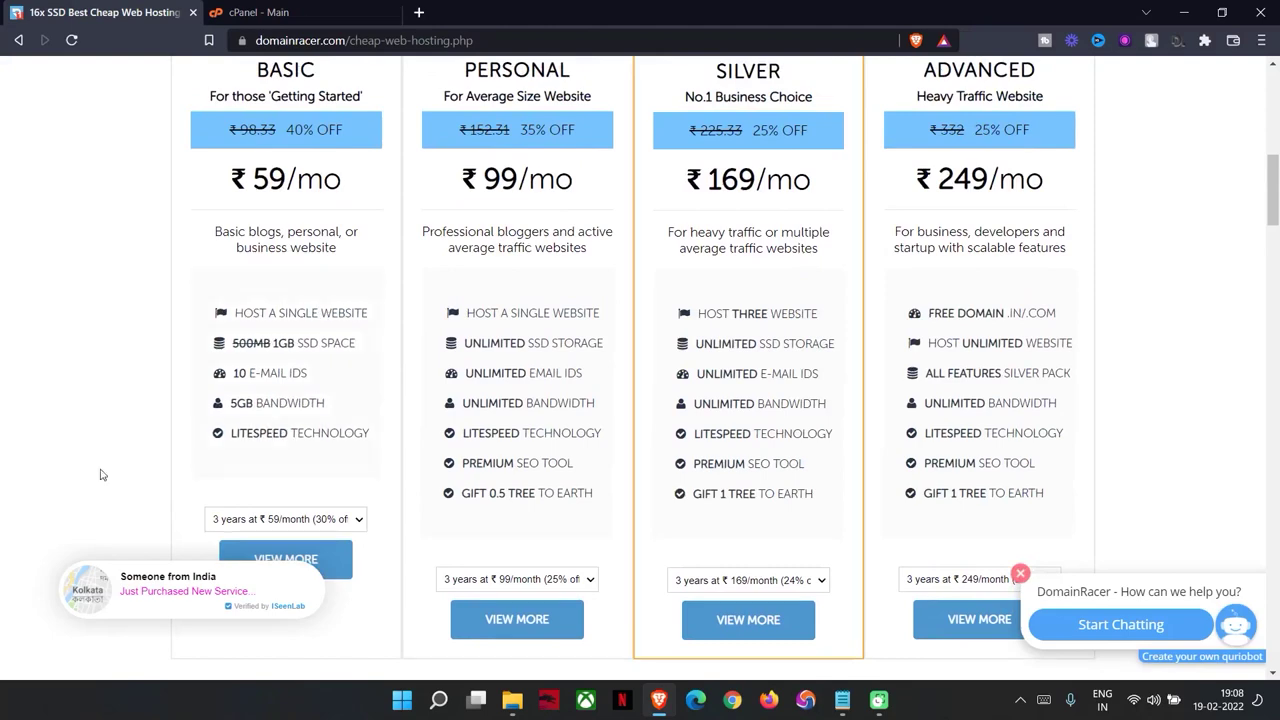
pyautogui.scroll(1, 248, 316)
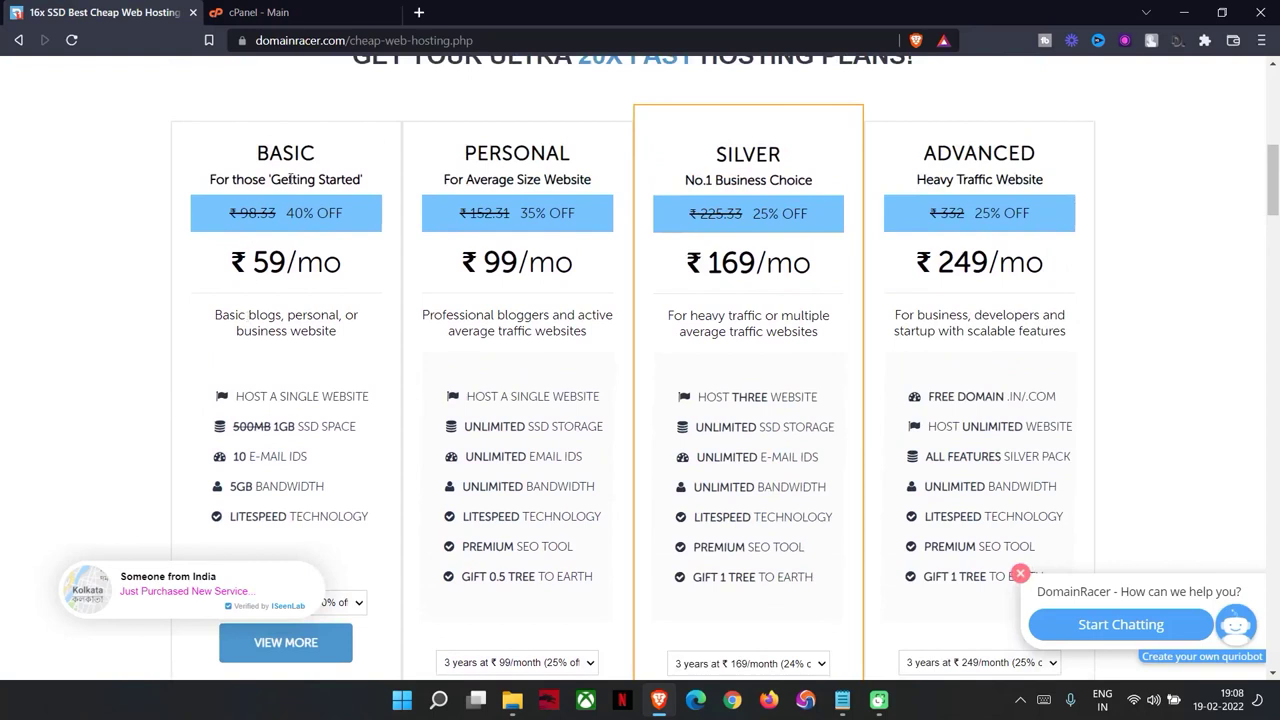
# Examine the Basic hosting plan's features, including its website limit, SSD space and bandwidth
pyautogui.moveTo(252, 392); pyautogui.dragTo(409, 414)
pyautogui.click(265, 428)
pyautogui.moveTo(226, 495)
pyautogui.mouseDown()
pyautogui.moveTo(350, 493)
pyautogui.moveTo(365, 517)
pyautogui.moveTo(229, 488)
pyautogui.mouseUp()
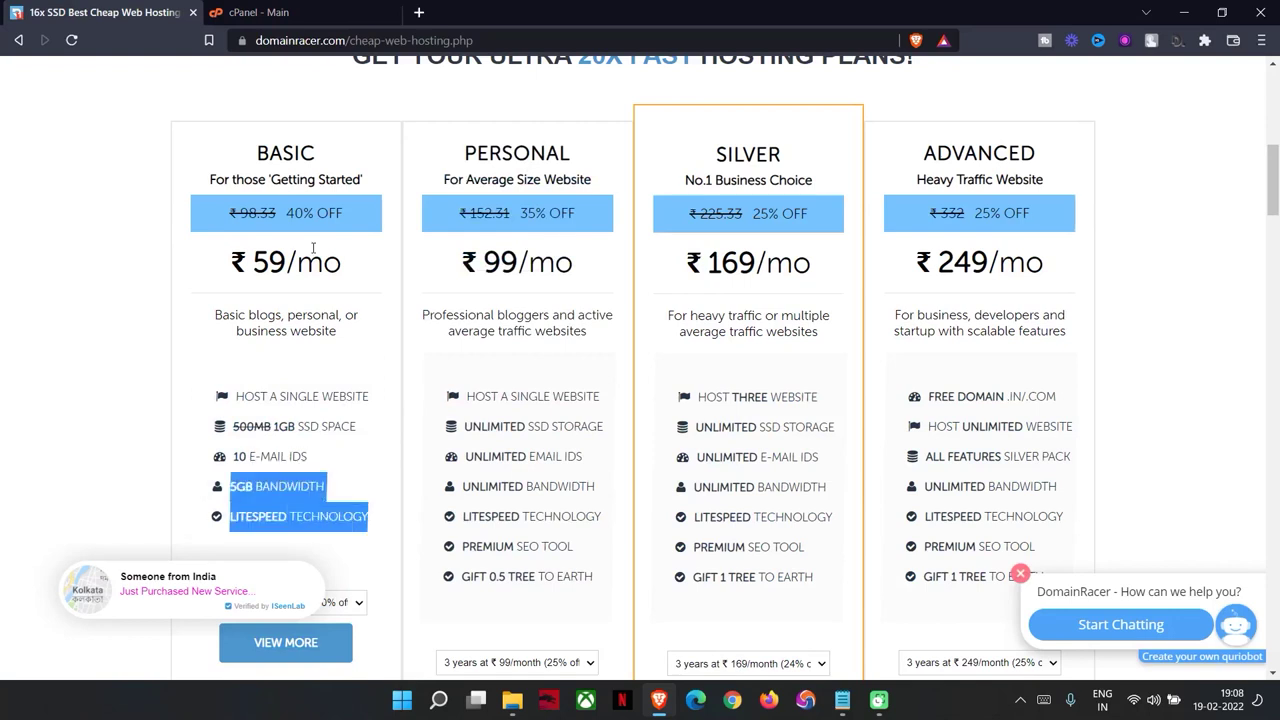
pyautogui.click(323, 352)
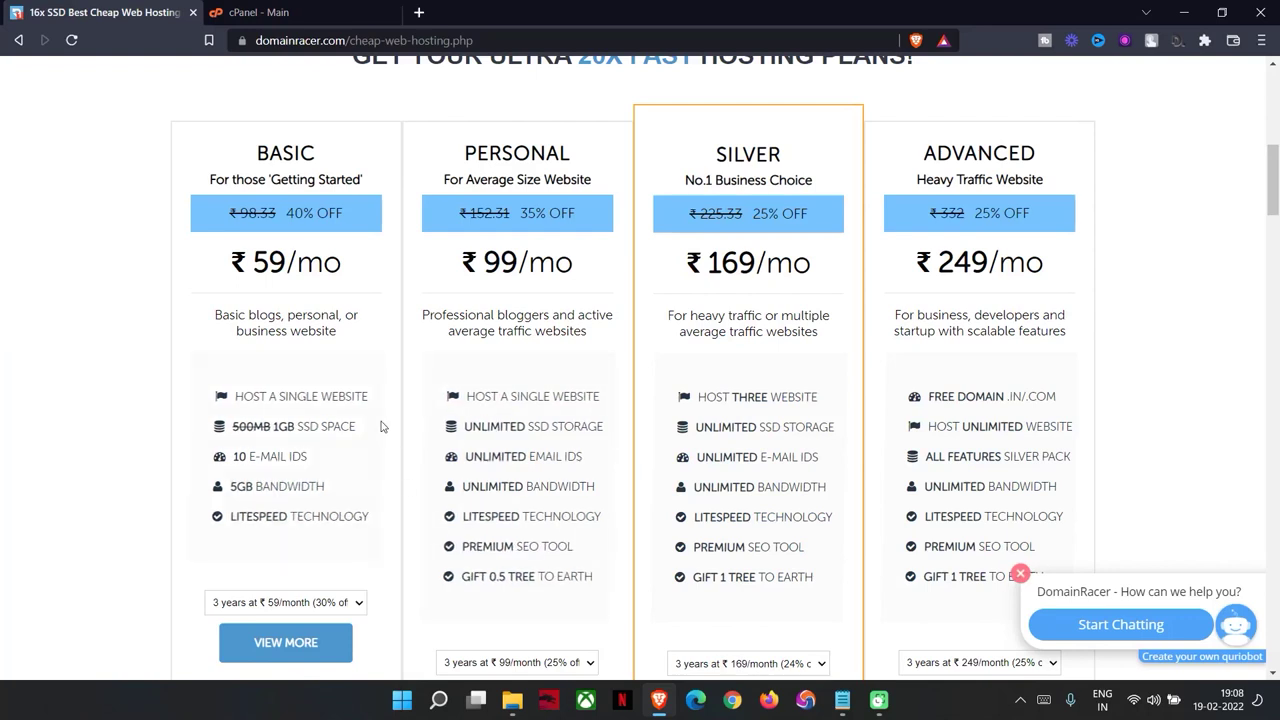
pyautogui.moveTo(380, 423); pyautogui.dragTo(254, 396)
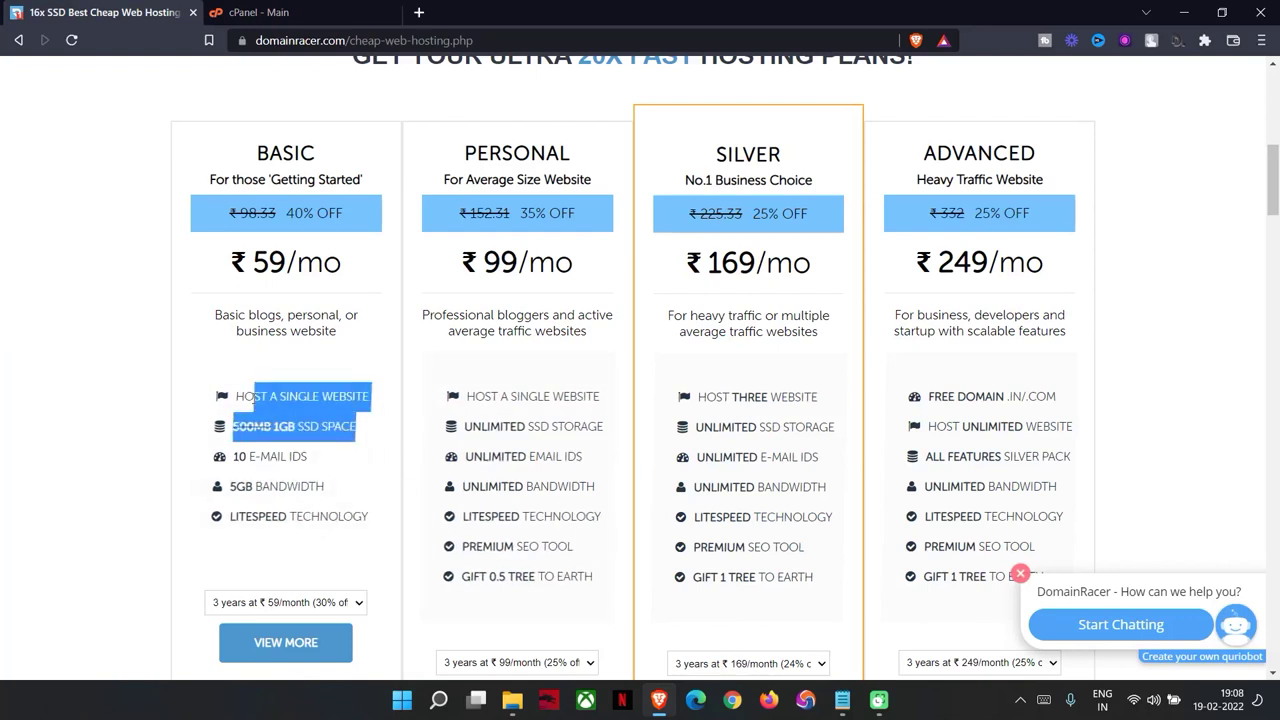
pyautogui.click(222, 398)
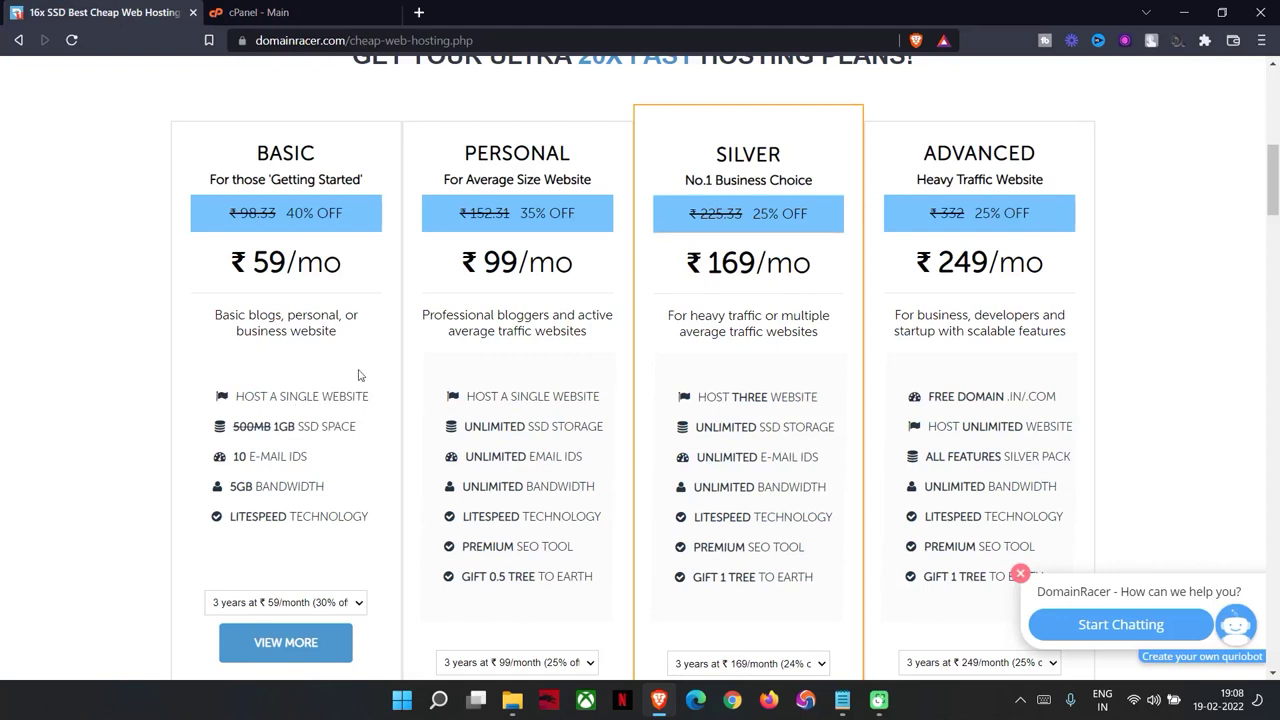
# Examine the Personal hosting plan's features, including website limit, storage, email IDs, bandwidth and SEO tool
pyautogui.moveTo(572, 154); pyautogui.dragTo(453, 136)
pyautogui.scroll(-2, 516, 391)
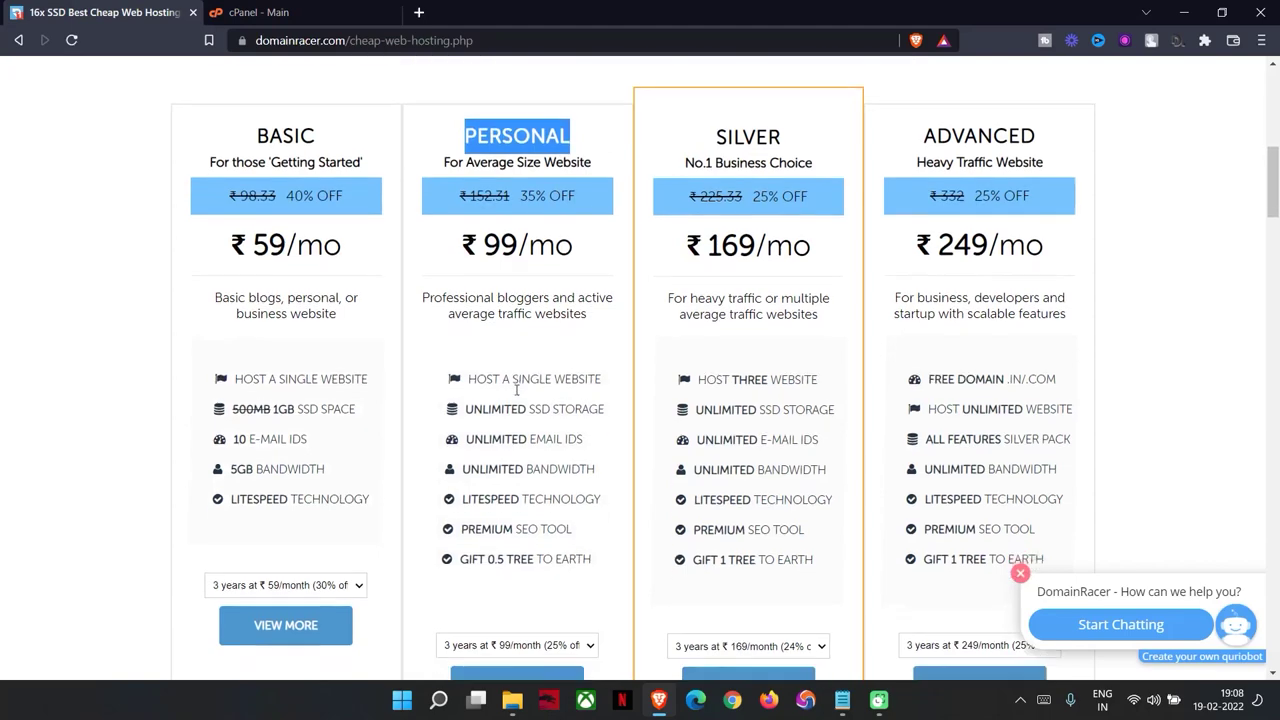
pyautogui.scroll(2, 516, 391)
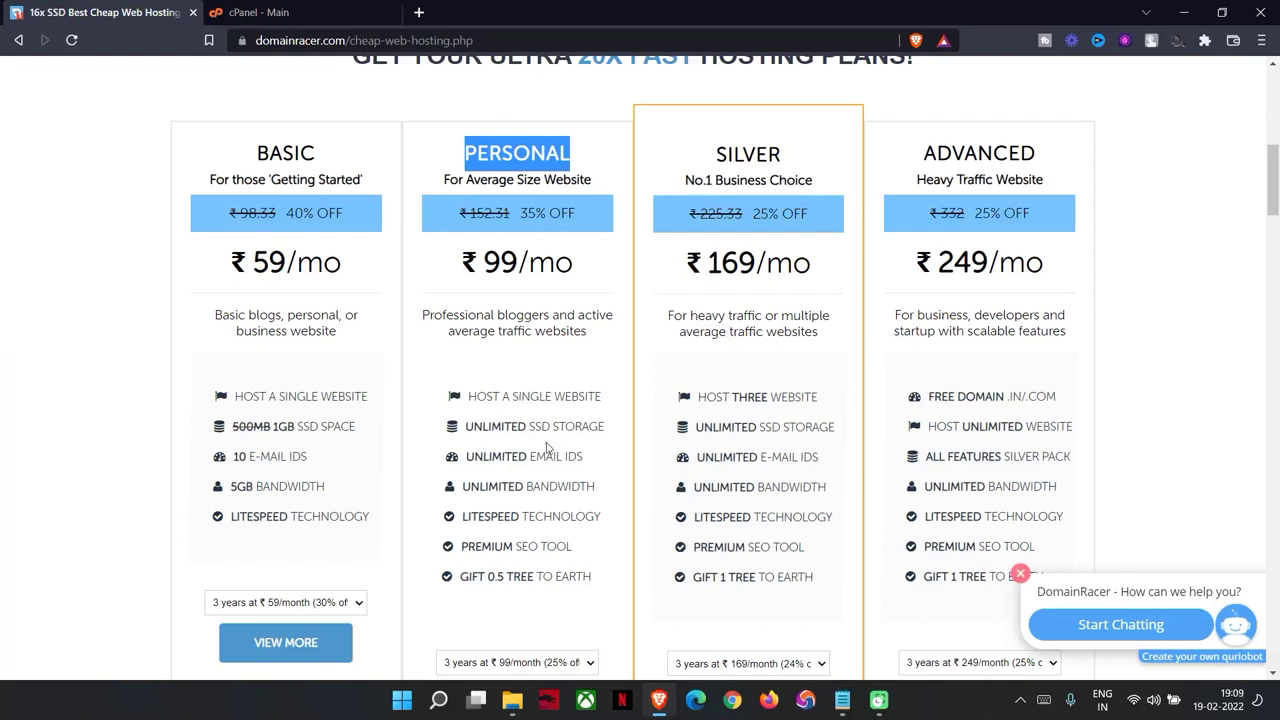
pyautogui.moveTo(466, 396); pyautogui.dragTo(579, 424)
pyautogui.moveTo(476, 427); pyautogui.dragTo(551, 432)
pyautogui.click(535, 504)
pyautogui.moveTo(507, 475); pyautogui.dragTo(470, 455)
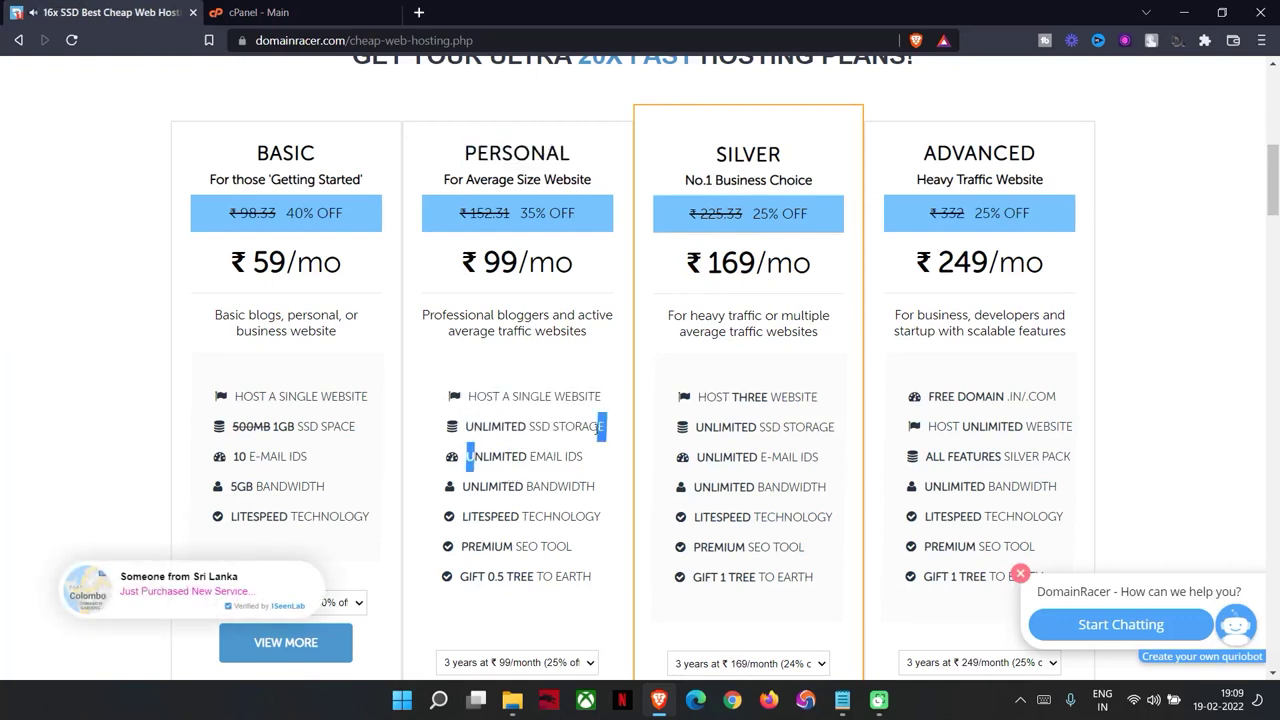
pyautogui.click(523, 482)
pyautogui.moveTo(450, 505); pyautogui.dragTo(598, 500)
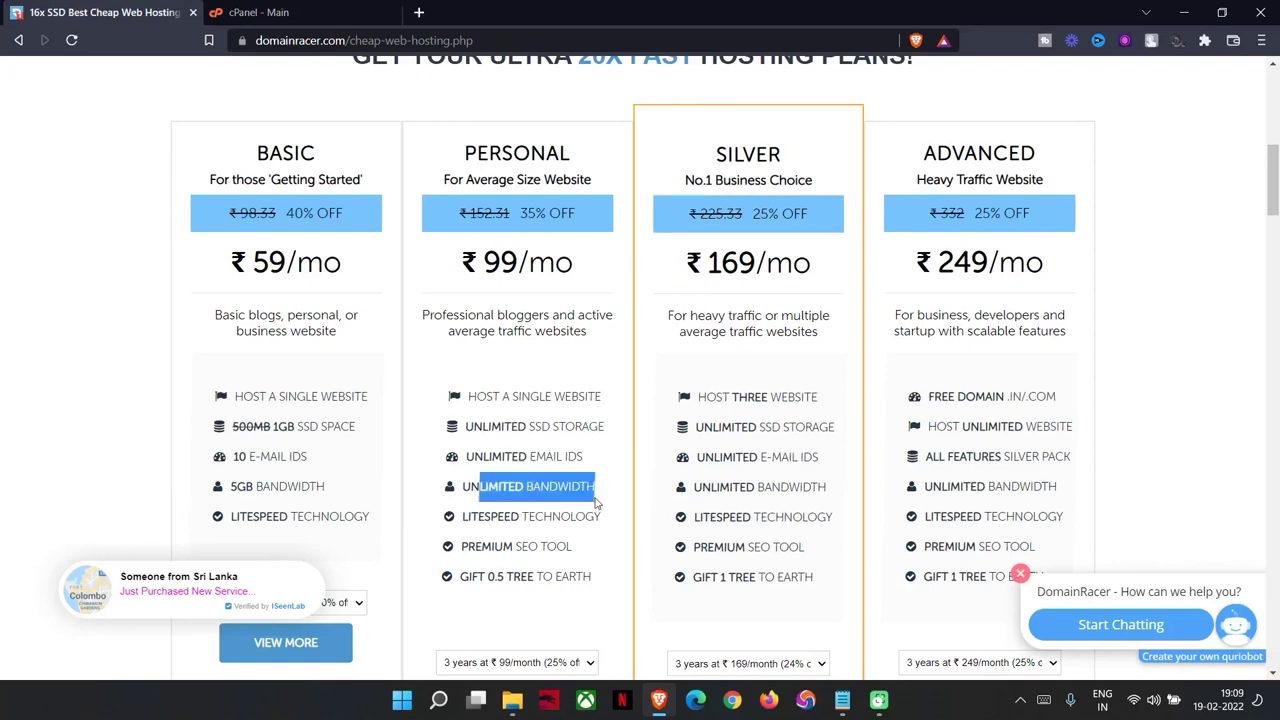
pyautogui.scroll(-1, 575, 530)
pyautogui.moveTo(463, 430); pyautogui.dragTo(616, 510)
pyautogui.click(614, 510)
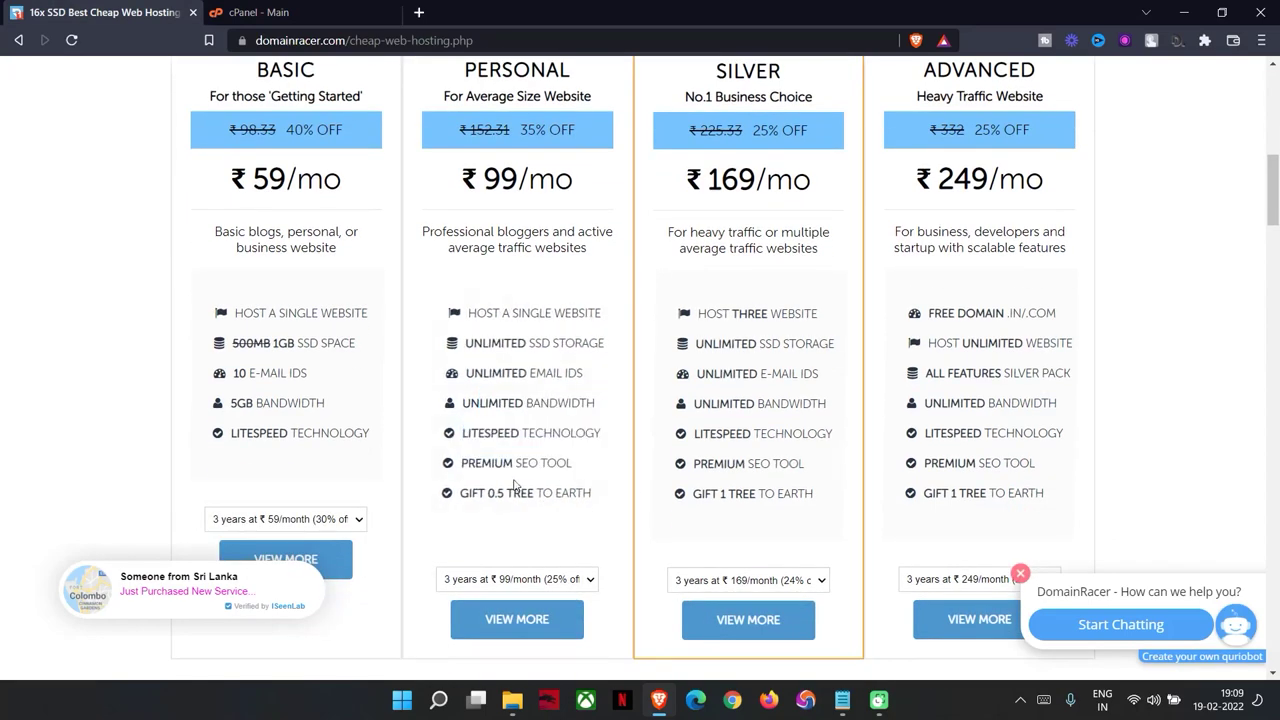
pyautogui.moveTo(469, 461); pyautogui.dragTo(556, 466)
pyautogui.click(547, 490)
# Examine the Silver hosting plan's features, from its website limit and storage to the SEO tool and tree gift
pyautogui.scroll(1, 777, 534)
pyautogui.doubleClick(690, 158)
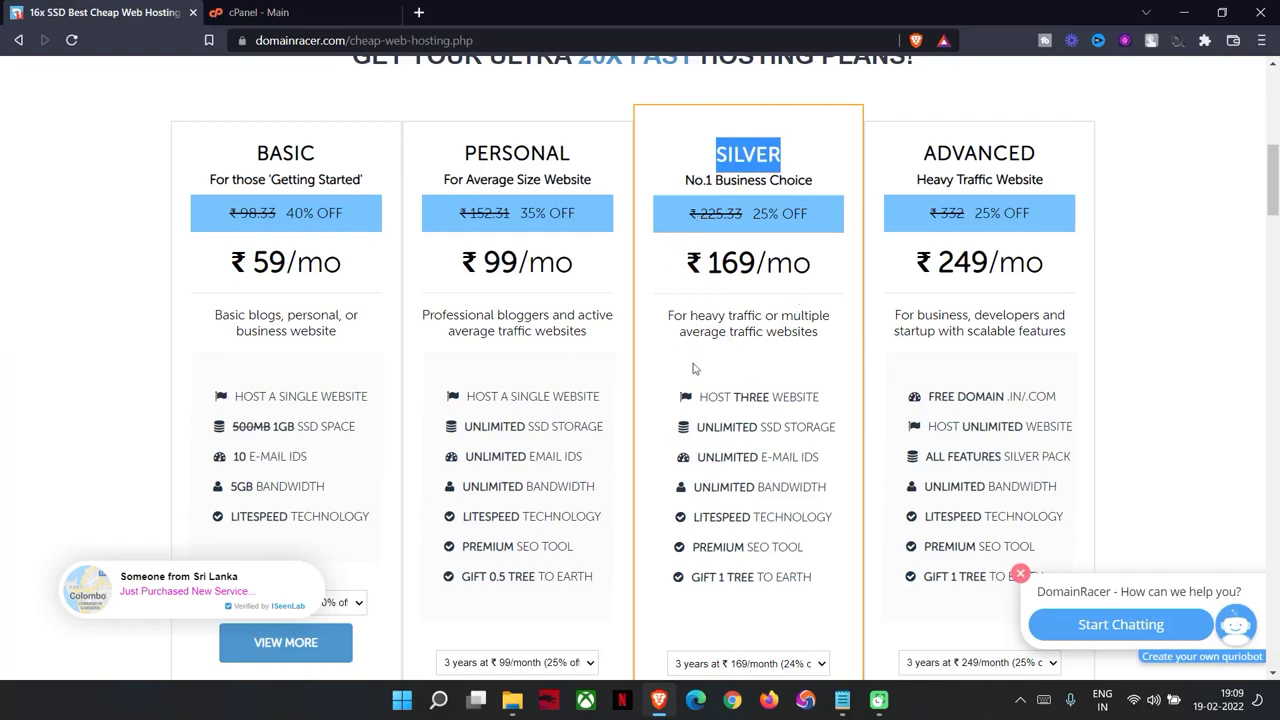
pyautogui.moveTo(701, 392); pyautogui.dragTo(860, 399)
pyautogui.click(765, 440)
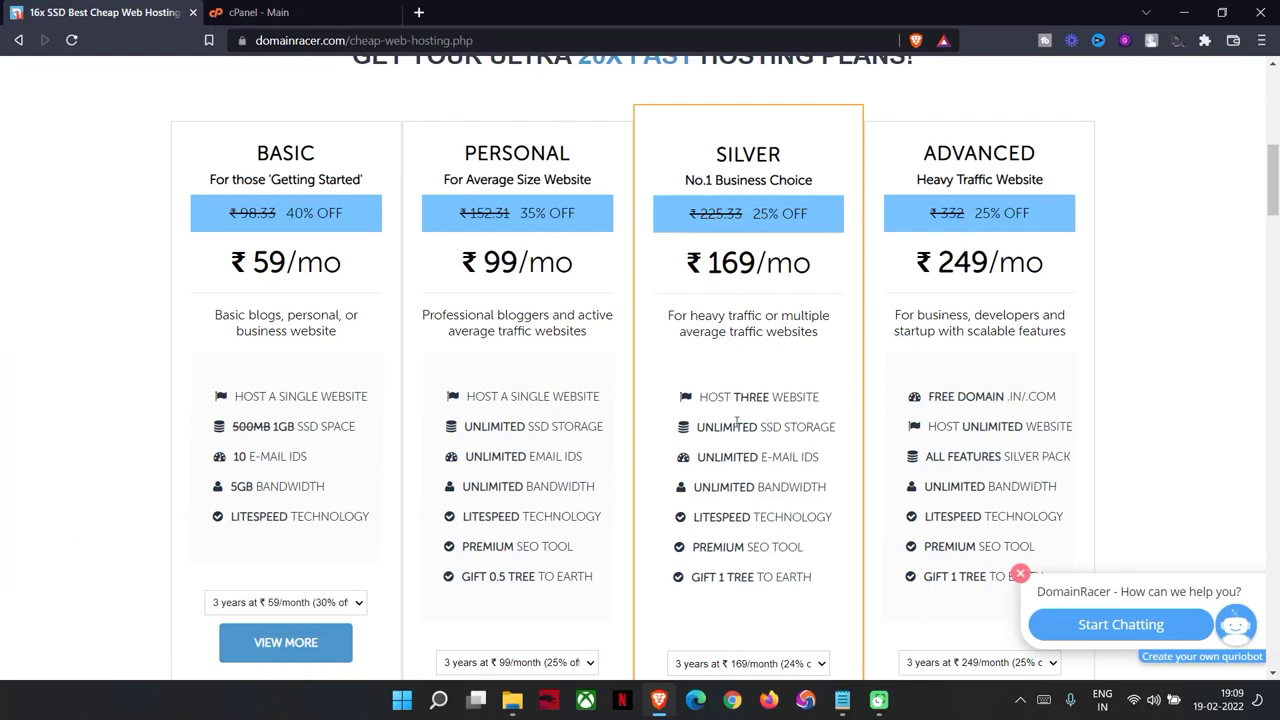
pyautogui.moveTo(737, 426); pyautogui.dragTo(936, 397)
pyautogui.click(745, 480)
pyautogui.moveTo(737, 484); pyautogui.dragTo(835, 517)
pyautogui.click(839, 511)
pyautogui.moveTo(710, 548); pyautogui.dragTo(818, 590)
pyautogui.click(694, 571)
pyautogui.moveTo(693, 566); pyautogui.dragTo(766, 575)
pyautogui.click(757, 580)
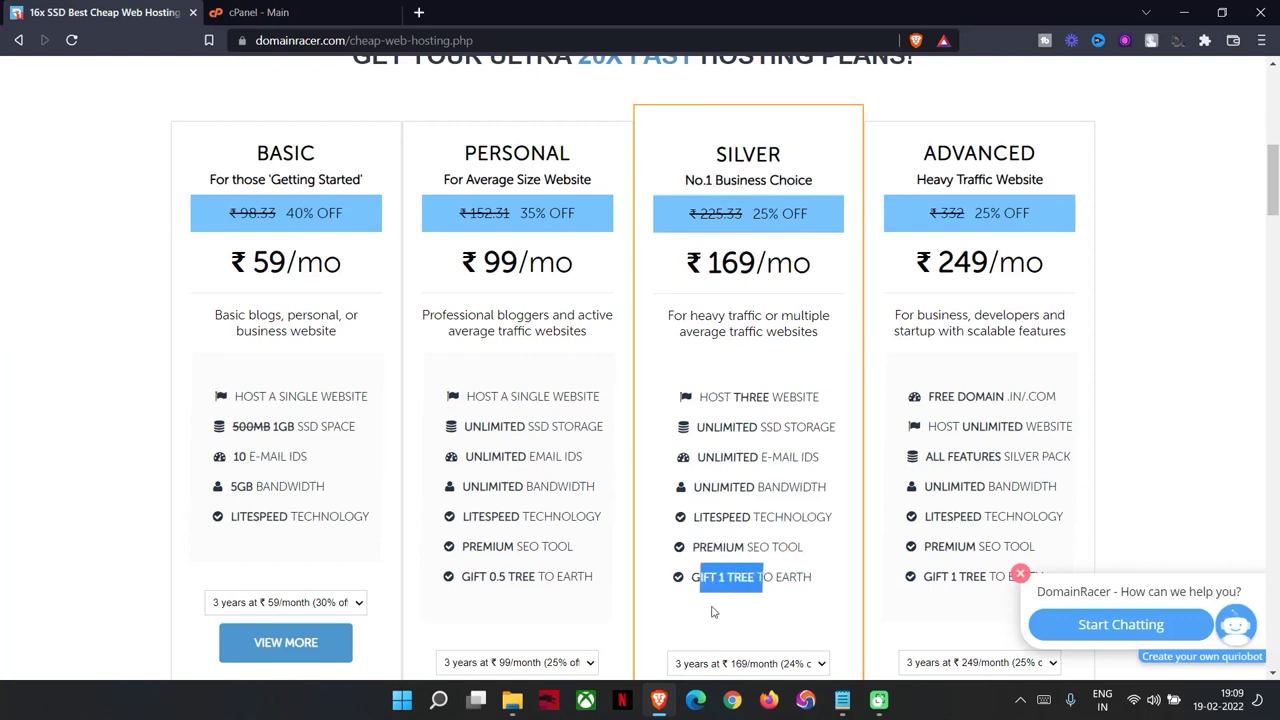
# Examine the Advanced hosting plan's discount, price, target audience and free .in/.com domain offer
pyautogui.click(905, 166)
pyautogui.tripleClick(905, 166)
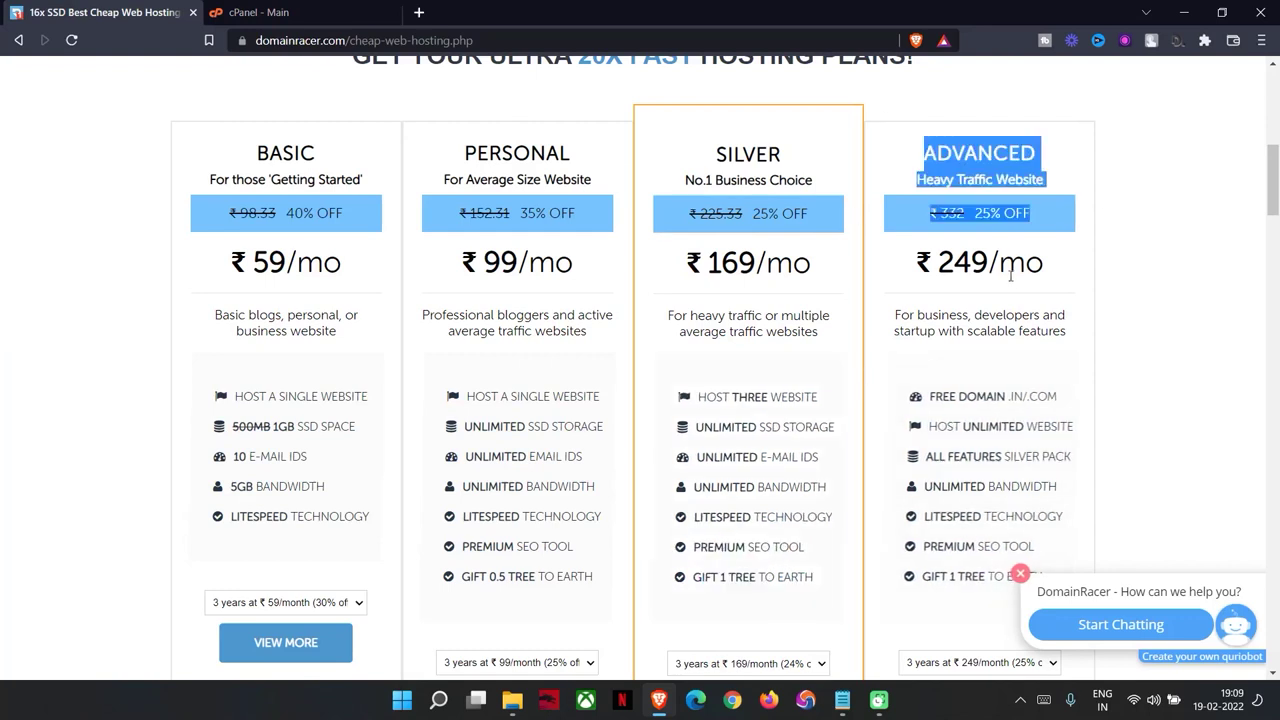
pyautogui.click(963, 400)
pyautogui.moveTo(949, 401); pyautogui.dragTo(941, 278)
pyautogui.click(1067, 405)
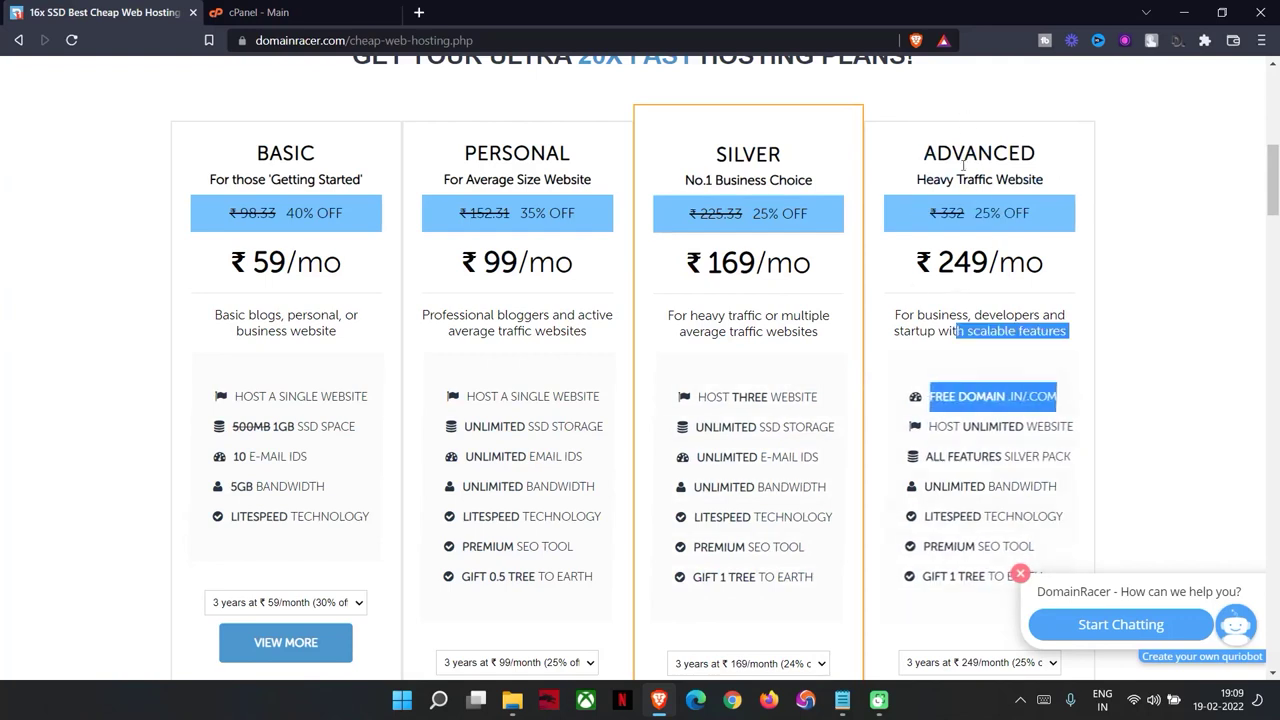
# Examine the Advanced hosting plan's remaining features, from the website limit and Silver pack features to the SEO tool and tree gift
pyautogui.moveTo(930, 426); pyautogui.dragTo(1078, 436)
pyautogui.scroll(1, 1060, 400)
pyautogui.scroll(-1, 1055, 380)
pyautogui.scroll(-1, 1055, 376)
pyautogui.moveTo(934, 373); pyautogui.dragTo(1070, 375)
pyautogui.moveTo(941, 403); pyautogui.dragTo(1032, 400)
pyautogui.click(995, 429)
pyautogui.moveTo(916, 432); pyautogui.dragTo(1120, 434)
pyautogui.moveTo(955, 463); pyautogui.dragTo(960, 527)
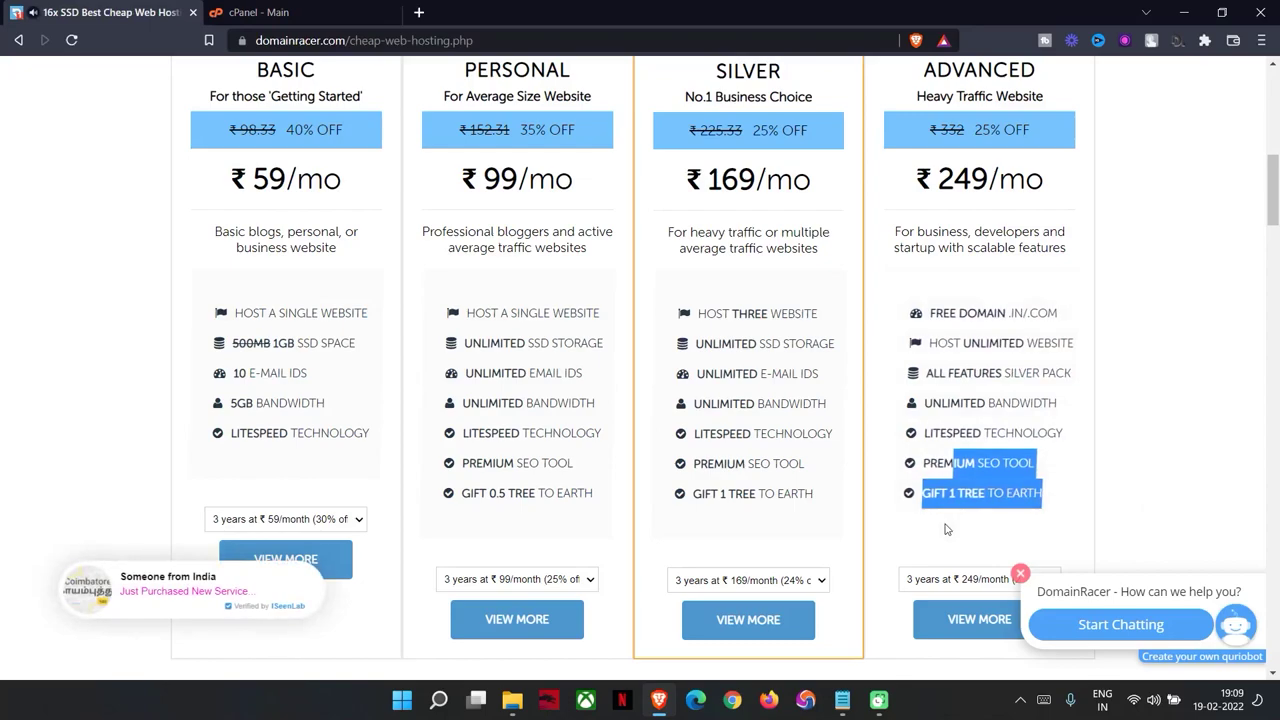
pyautogui.click(946, 529)
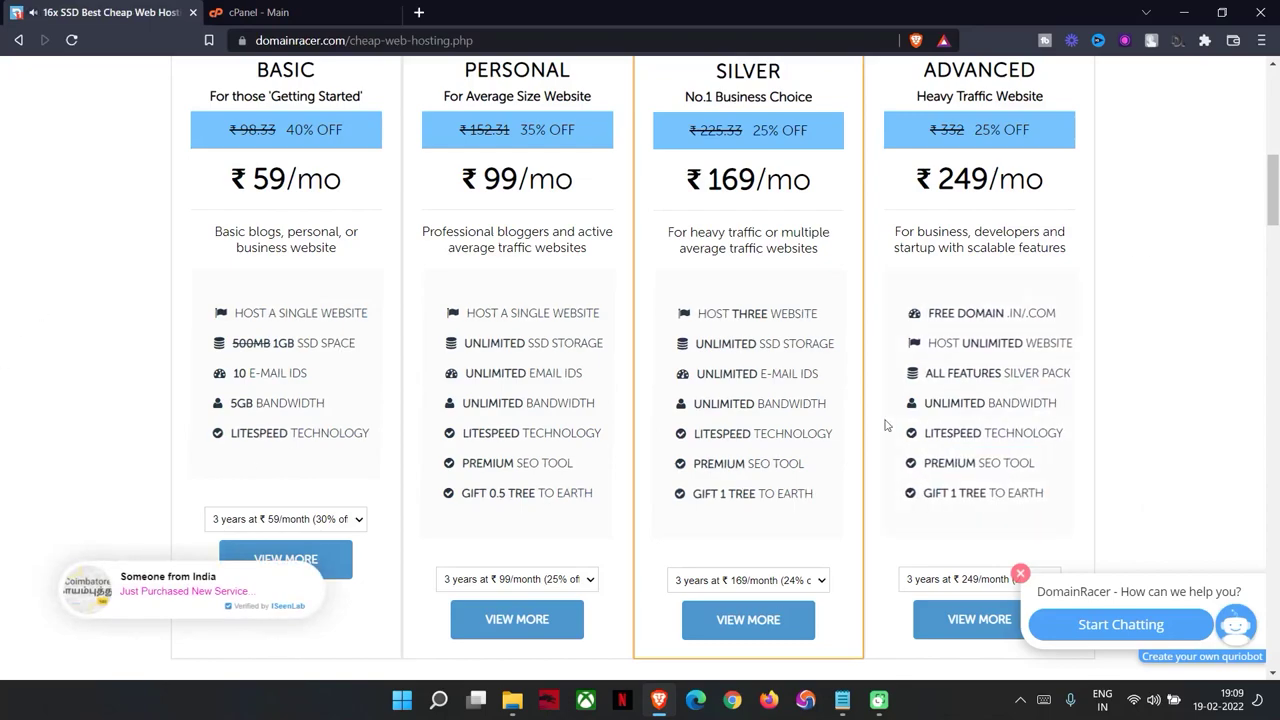
# Review the hosting page's platform benefits, including server speed, email management, backup and support, and return to the plan comparison
pyautogui.scroll(-2, 860, 420)
pyautogui.scroll(7, 1120, 443)
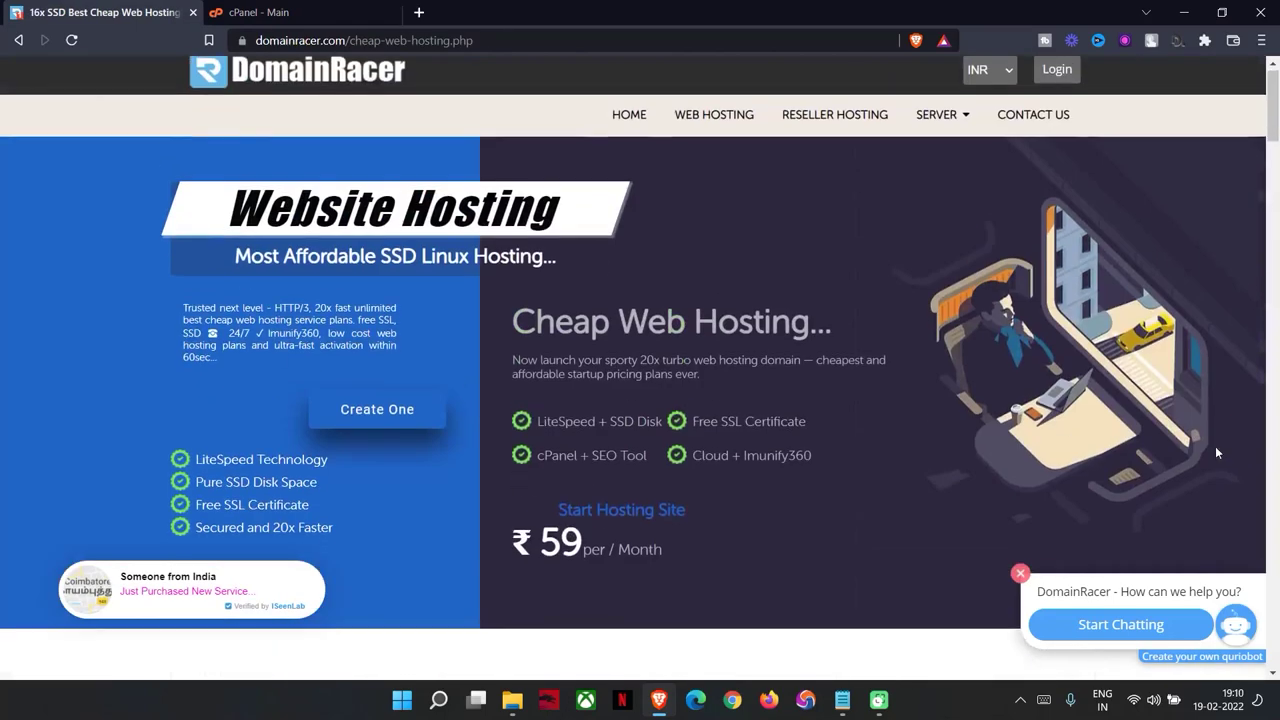
pyautogui.scroll(-10, 1104, 374)
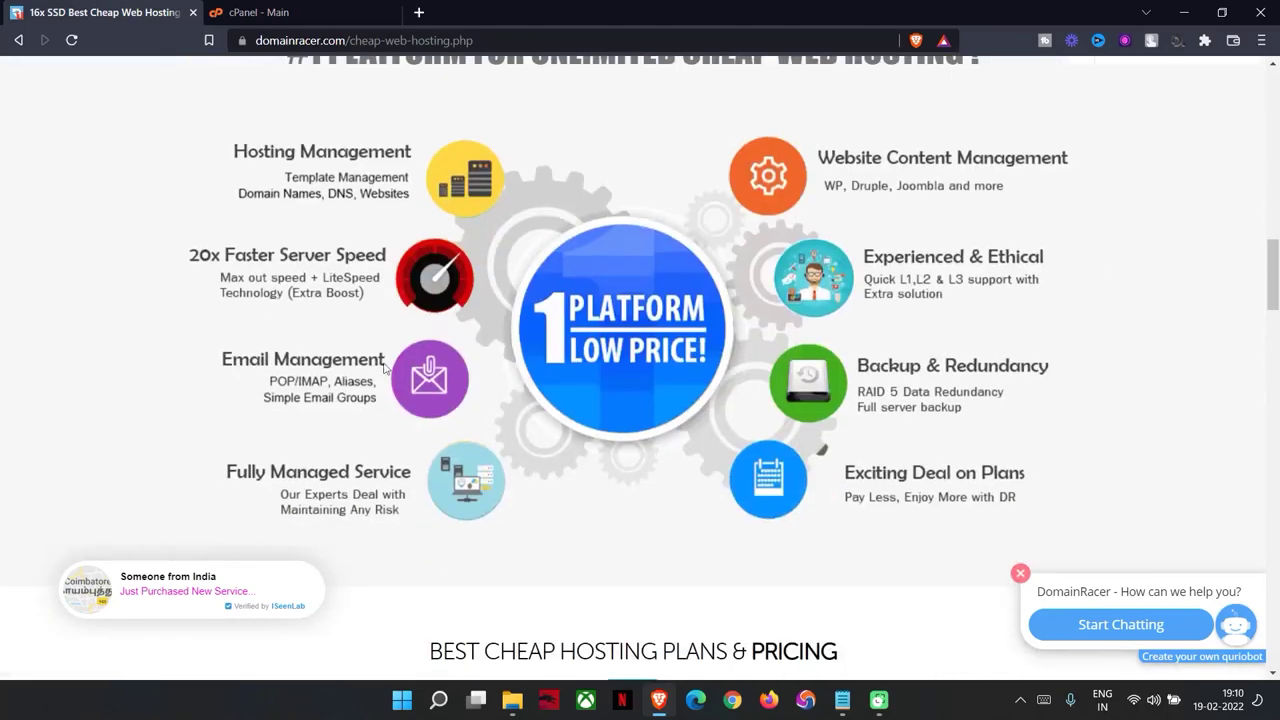
pyautogui.scroll(2, 400, 255)
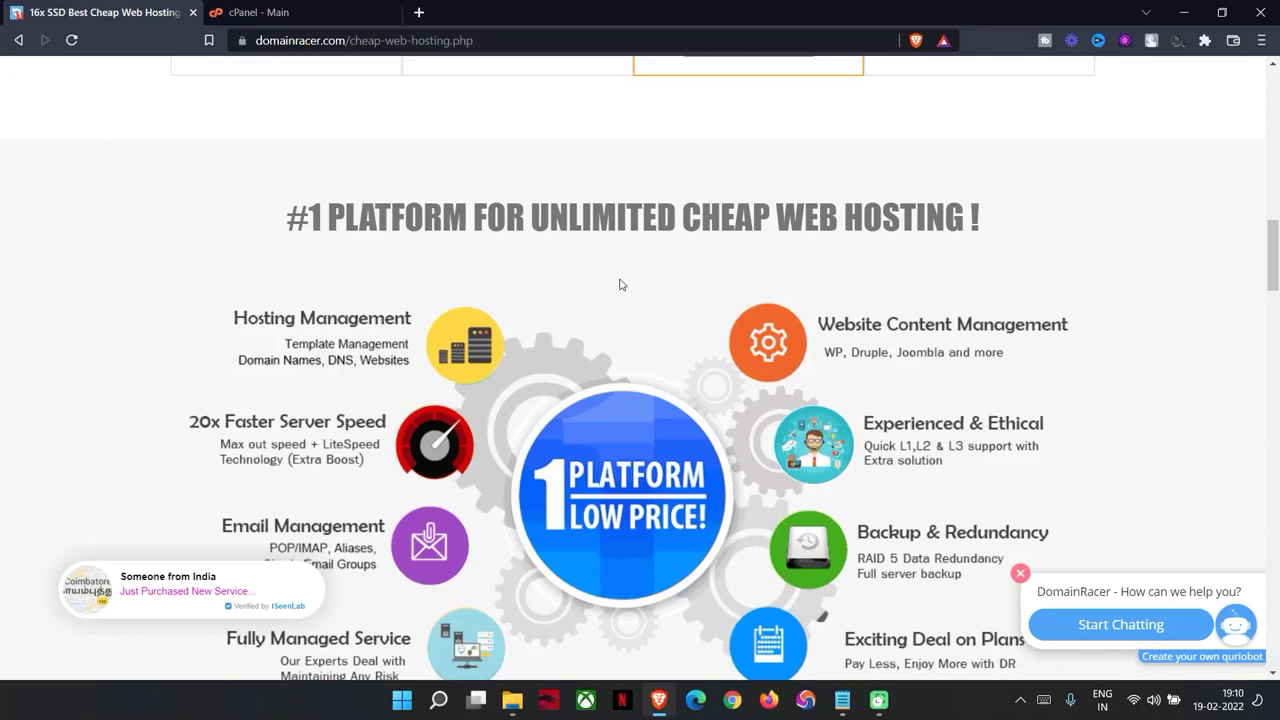
pyautogui.scroll(5, 634, 278)
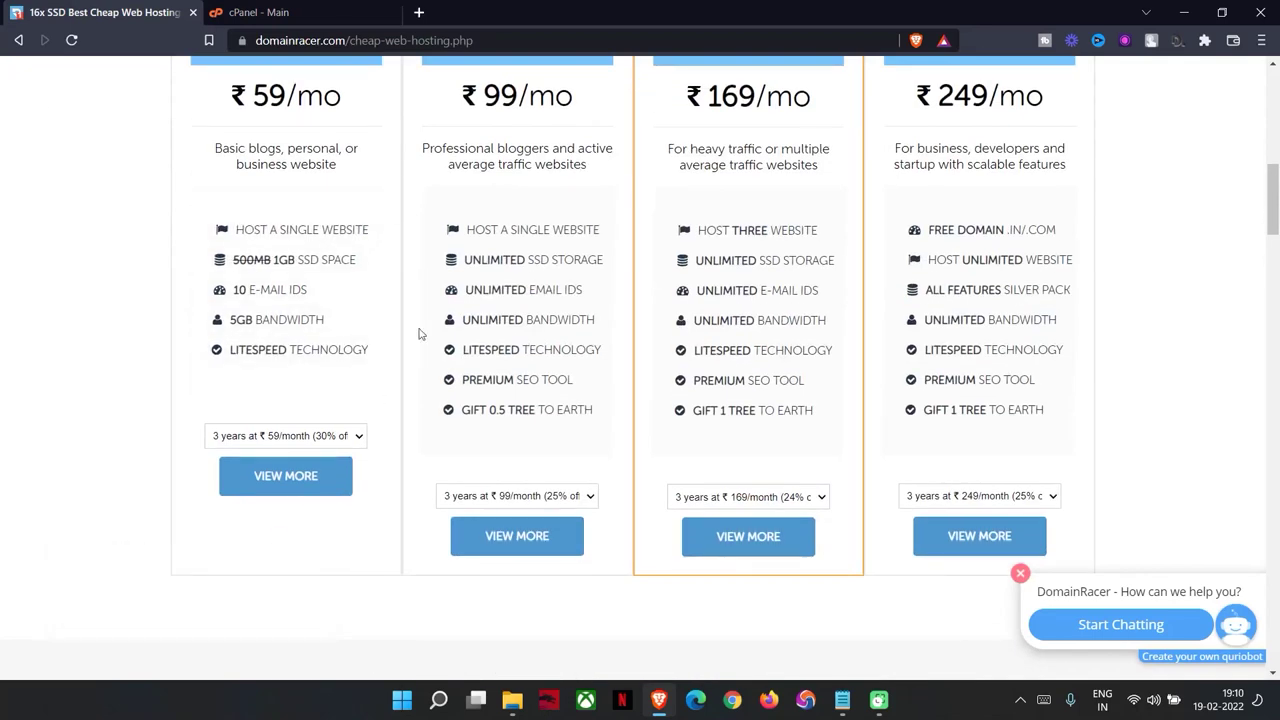
pyautogui.scroll(-5, 446, 308)
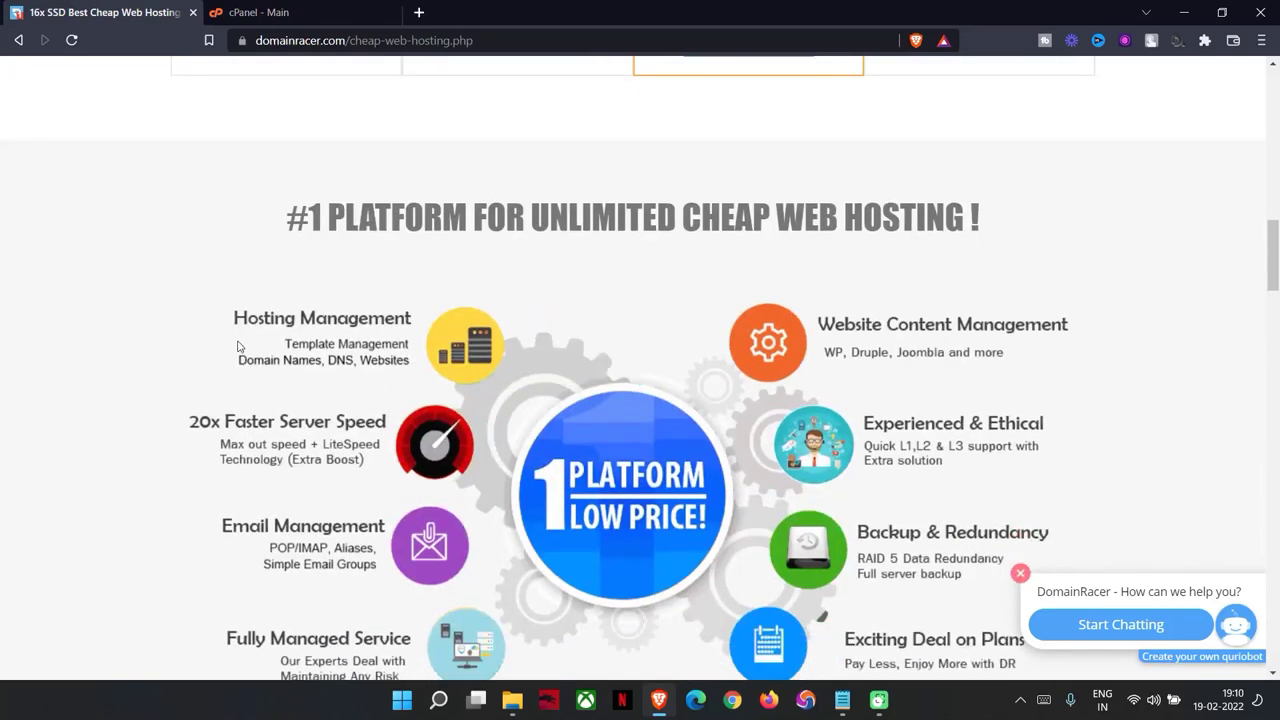
pyautogui.scroll(-1, 300, 350)
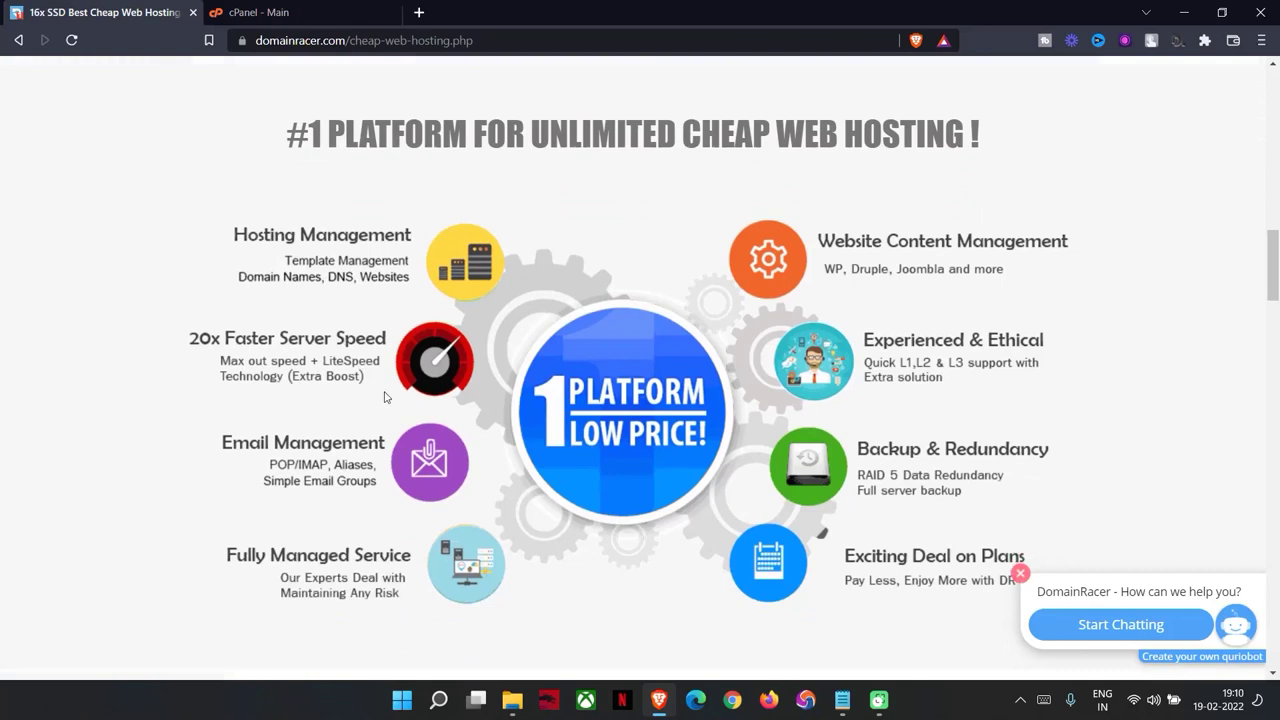
pyautogui.scroll(-2, 300, 370)
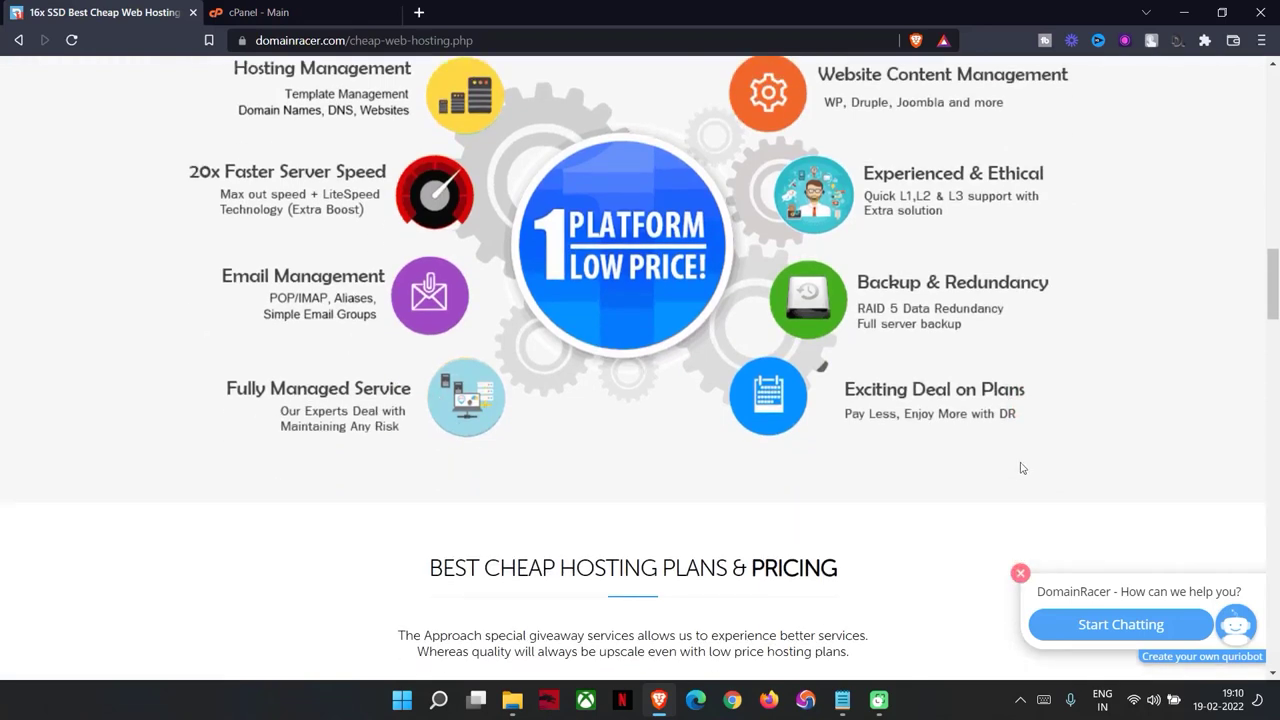
pyautogui.scroll(2, 890, 420)
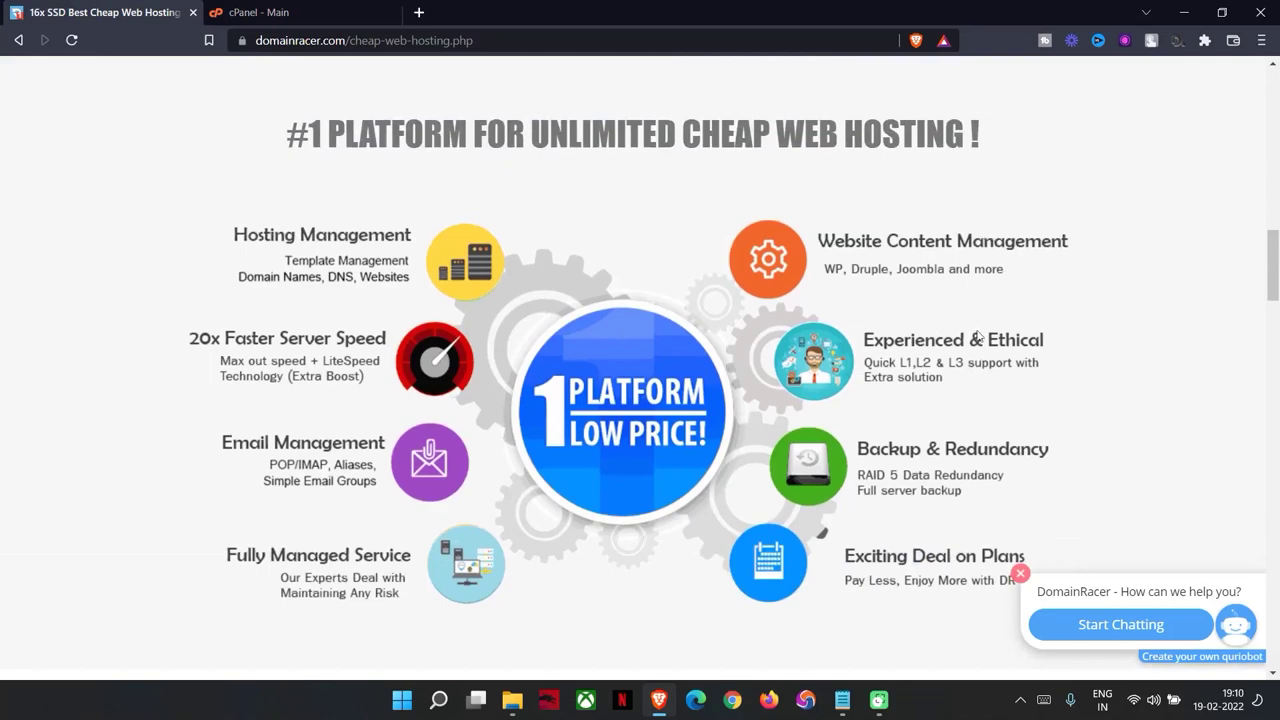
pyautogui.scroll(20, 1003, 494)
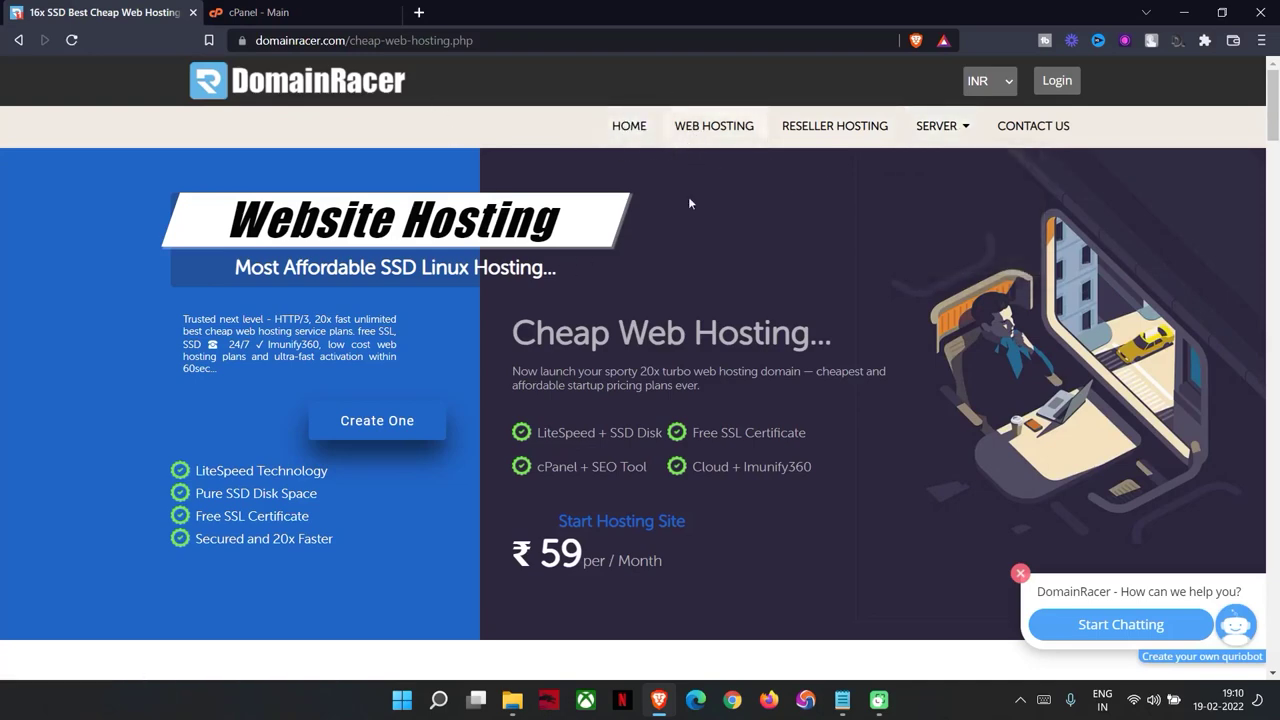
pyautogui.scroll(-5, 826, 516)
pyautogui.scroll(-3, 826, 516)
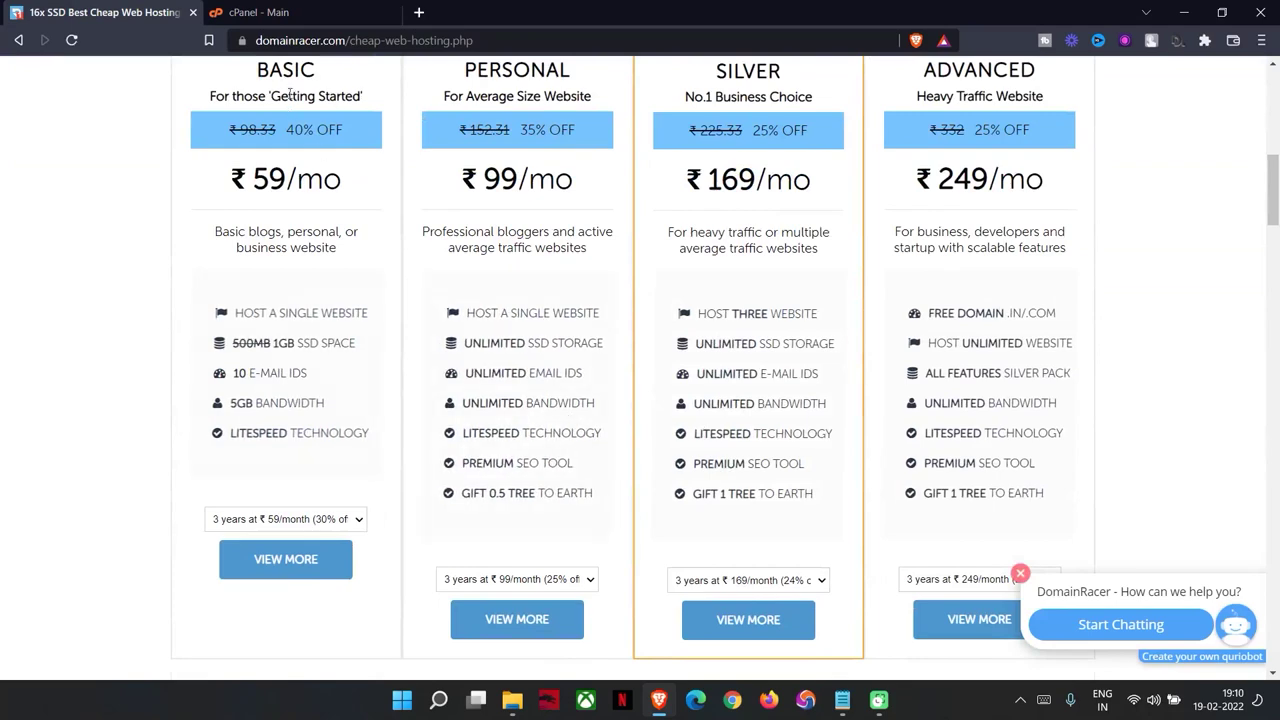
# Switch to the hosting account's cPanel and look over its Email, Files, Databases, Domains, Metrics and Security tools
pyautogui.hotkey('ctrl', 'Tab')
pyautogui.moveTo(246, 228); pyautogui.dragTo(840, 260)
pyautogui.click(535, 237)
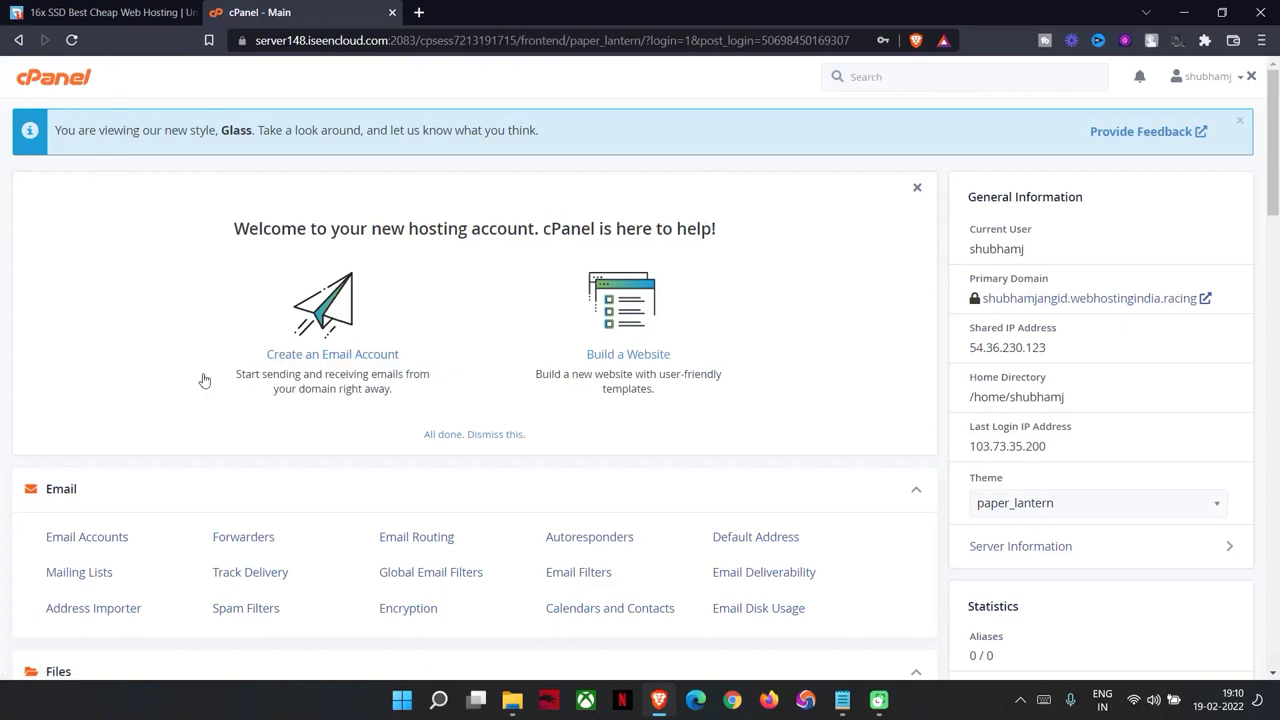
pyautogui.scroll(-3, 130, 264)
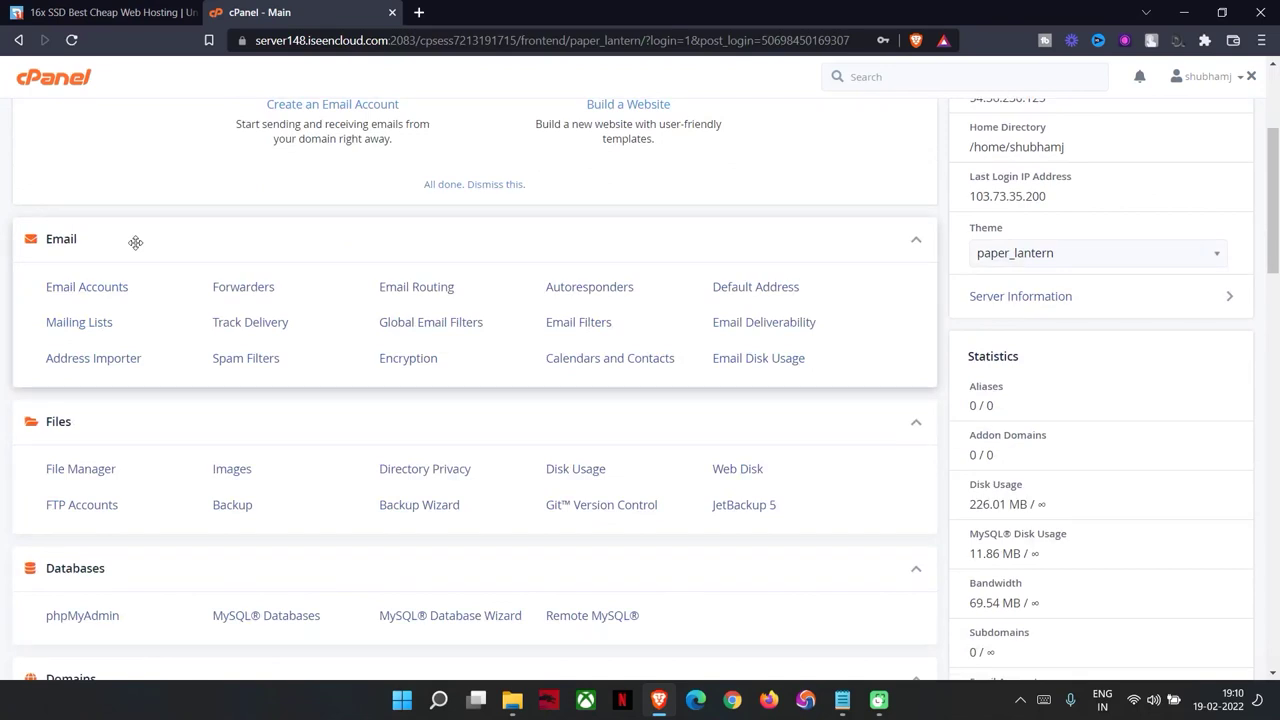
pyautogui.scroll(-1, 125, 400)
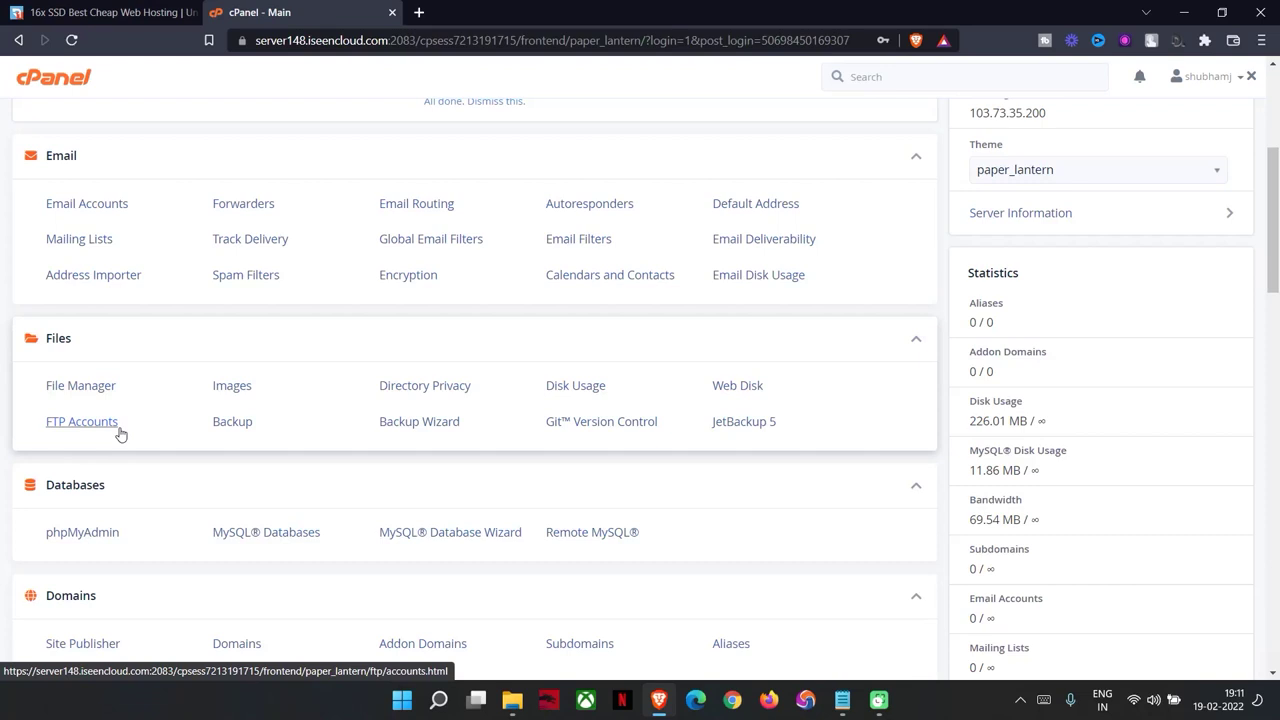
pyautogui.scroll(-2, 120, 433)
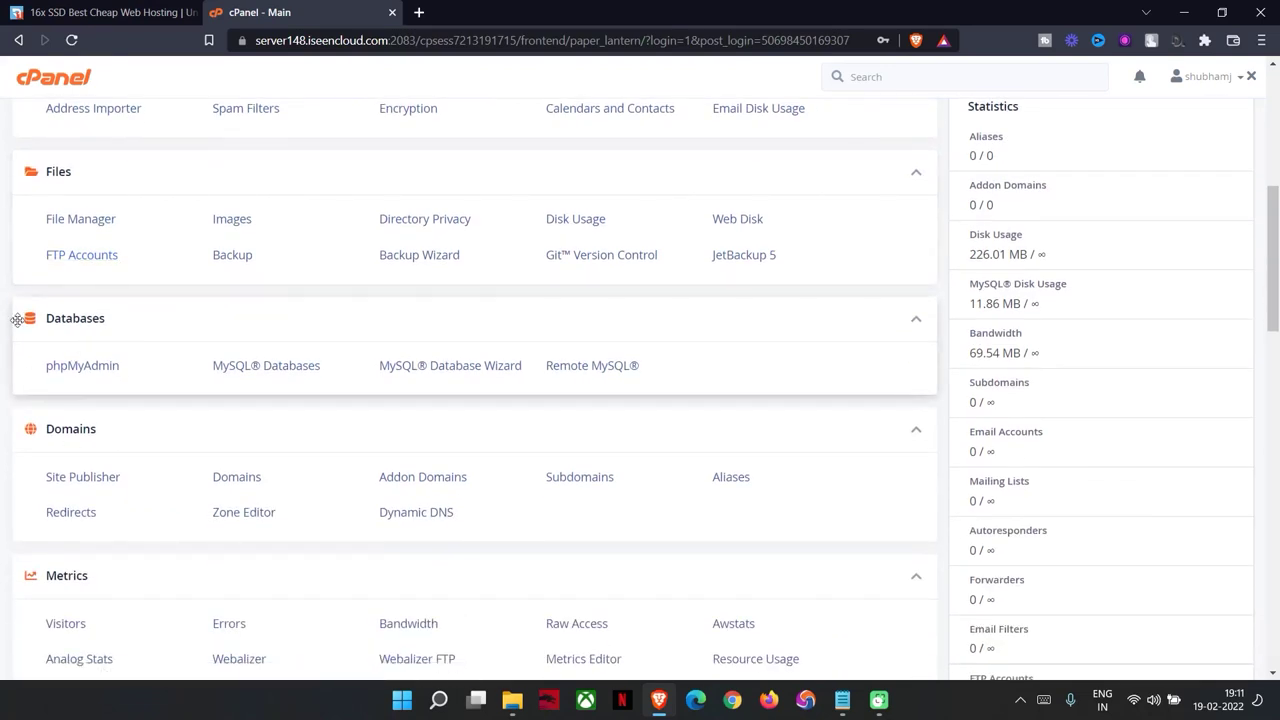
pyautogui.scroll(-3, 17, 319)
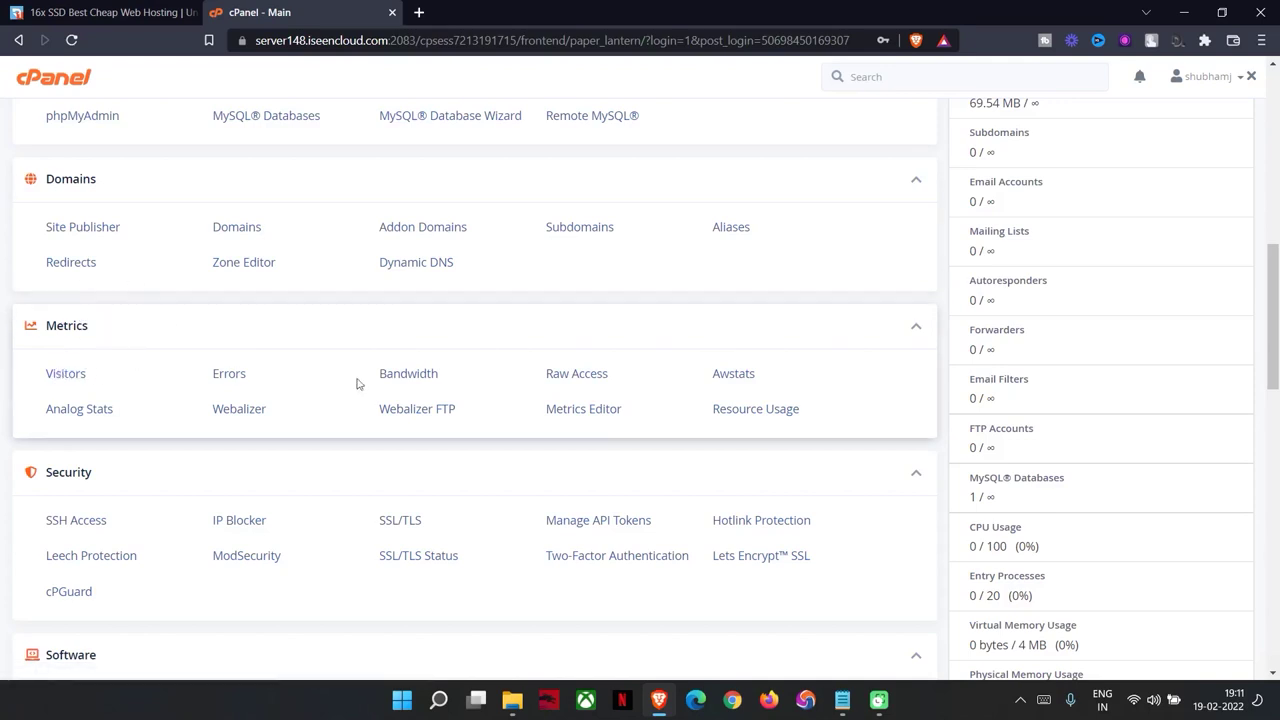
pyautogui.scroll(-2, 480, 344)
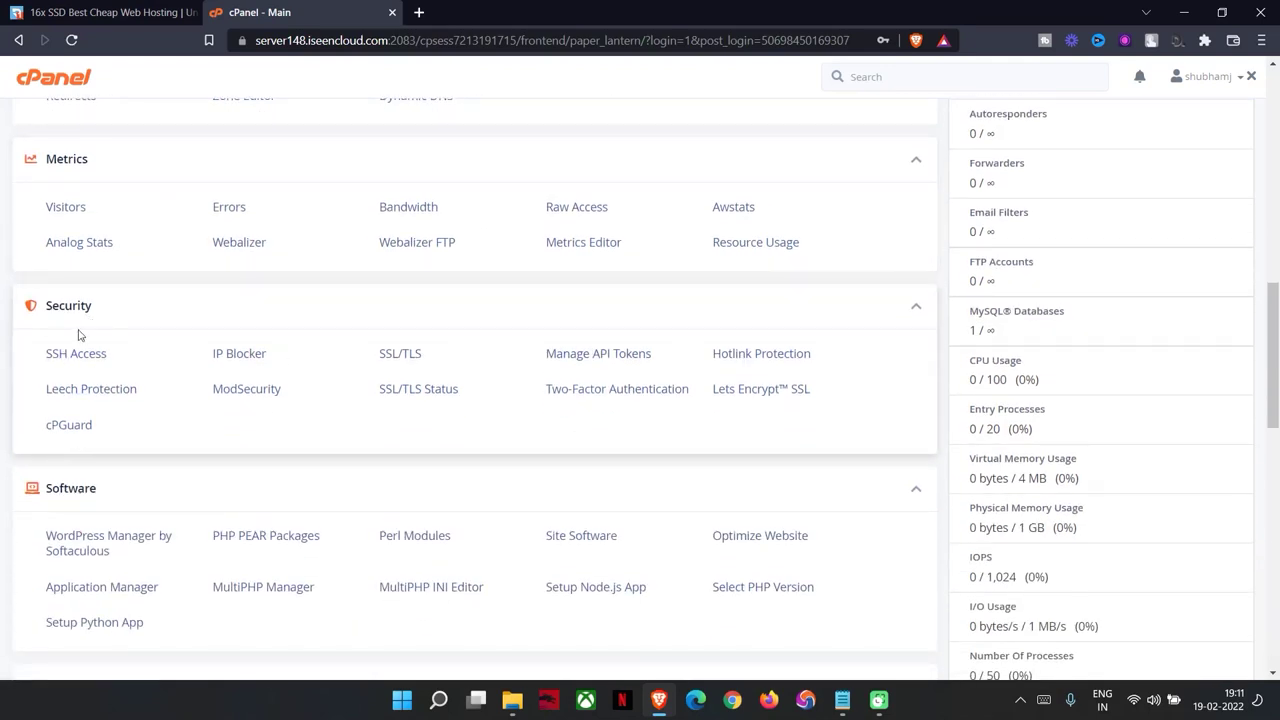
pyautogui.scroll(-1, 77, 335)
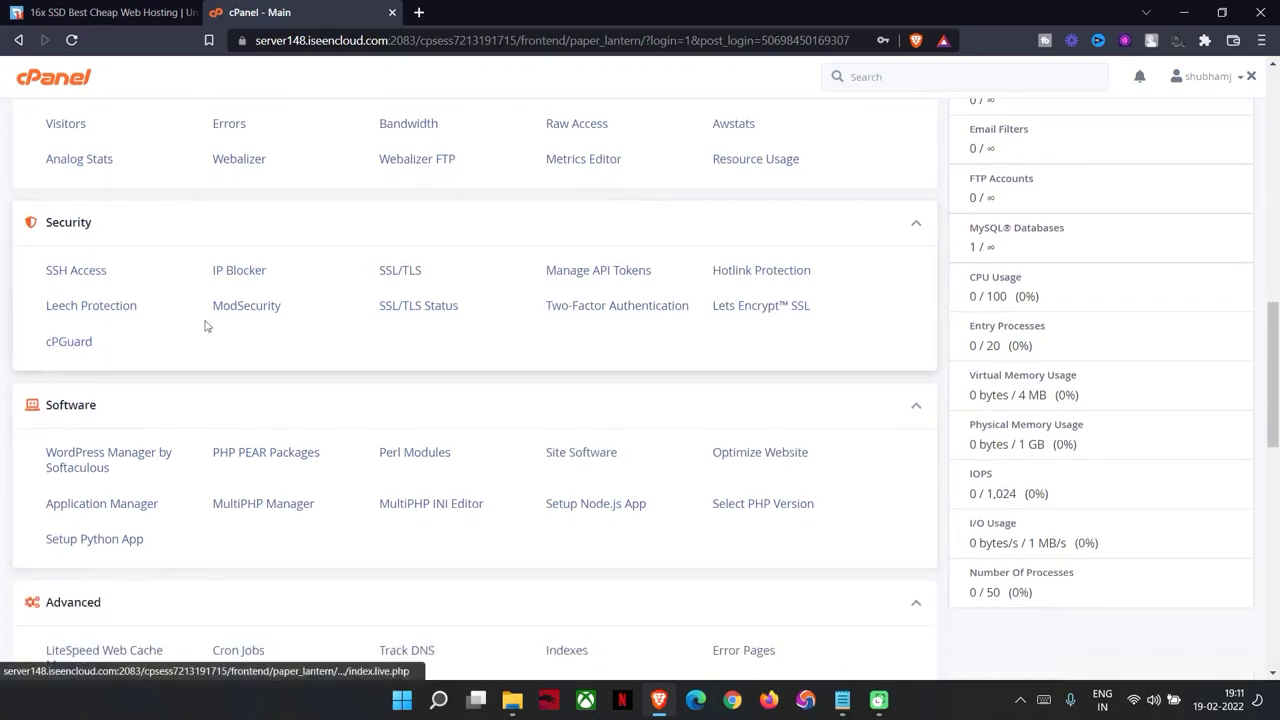
# Revisit the hosting plans, return to cPanel and look over its Software, Advanced and Preferences tools, SitePad themes and Softaculous apps
pyautogui.click(103, 12)
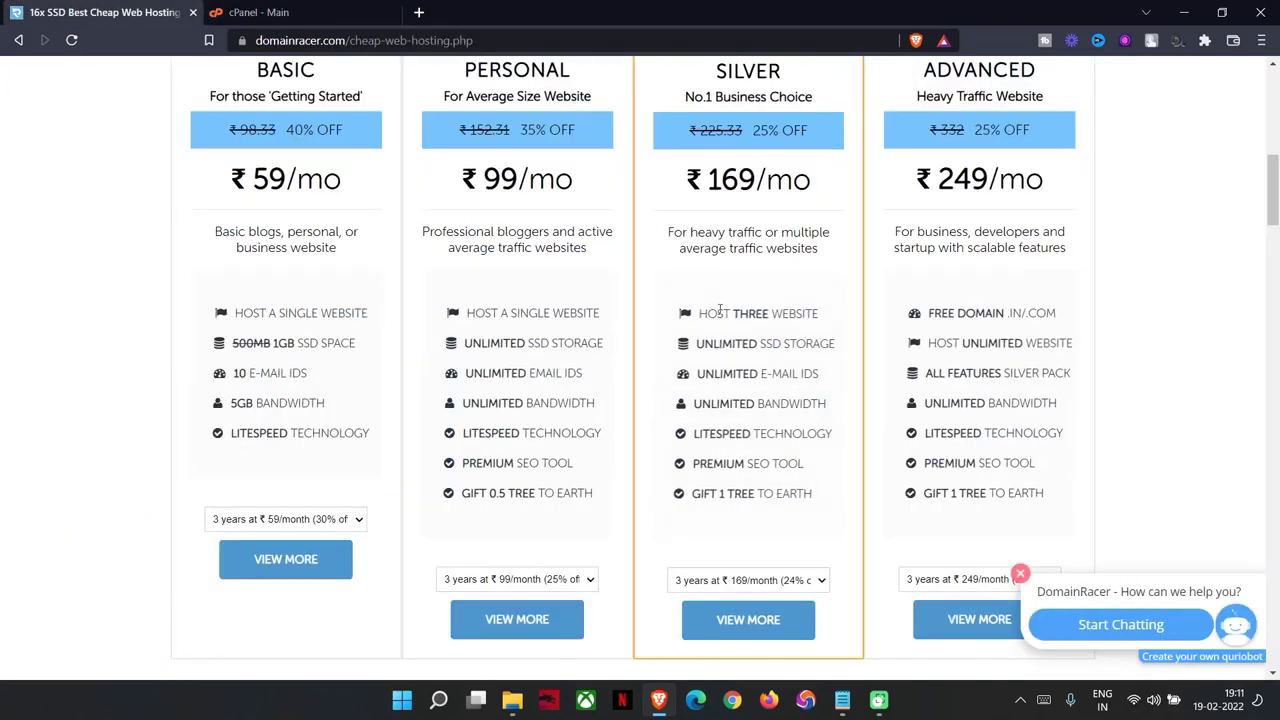
pyautogui.click(275, 8)
pyautogui.scroll(-1, 190, 420)
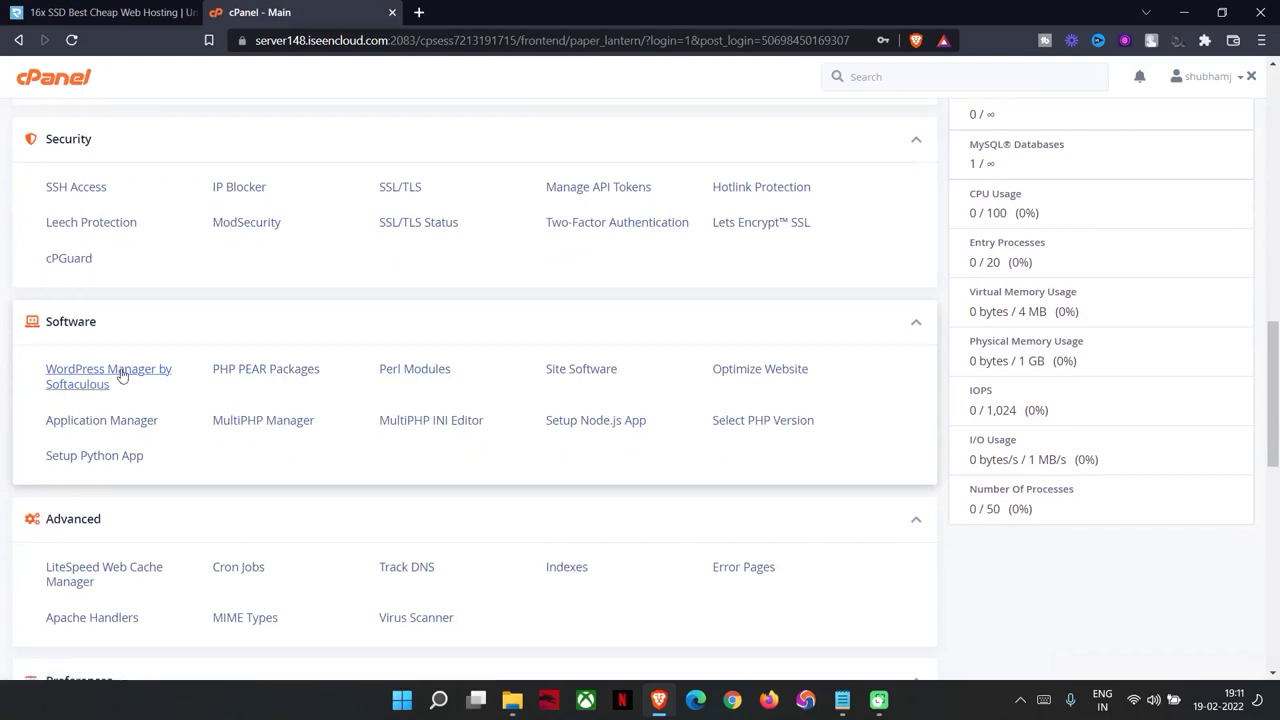
pyautogui.scroll(-1, 300, 432)
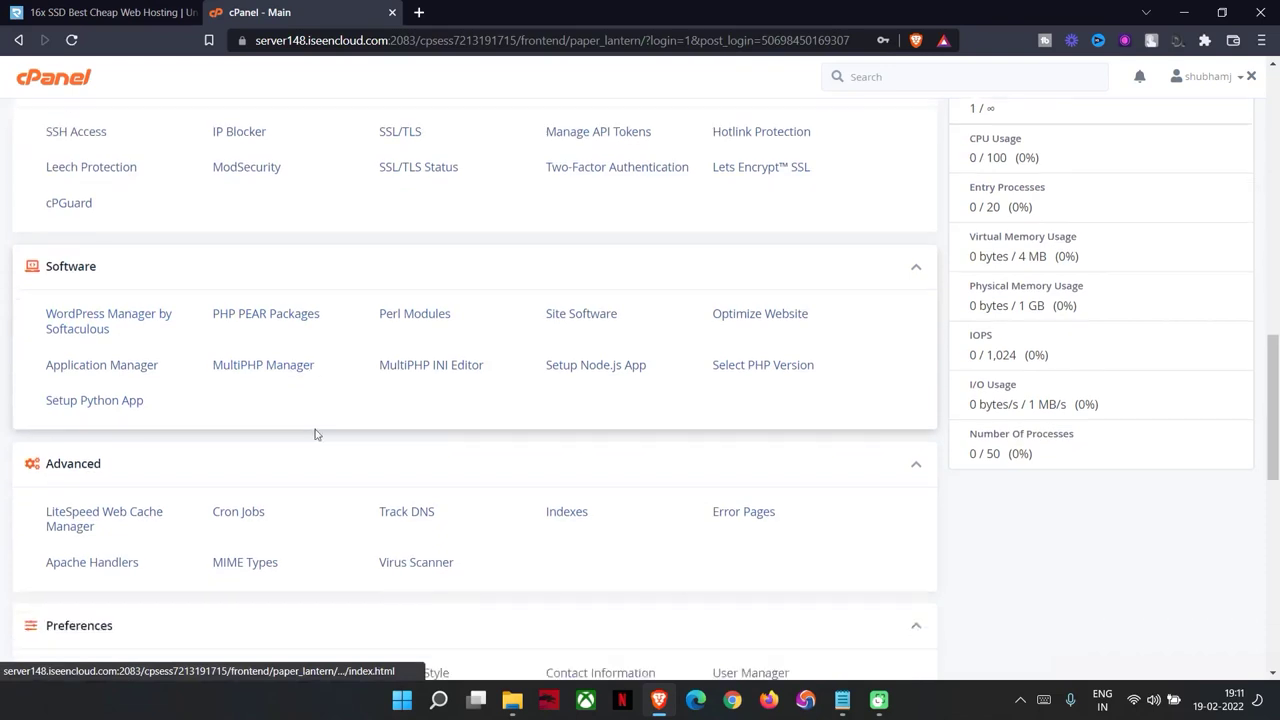
pyautogui.scroll(-4, 169, 486)
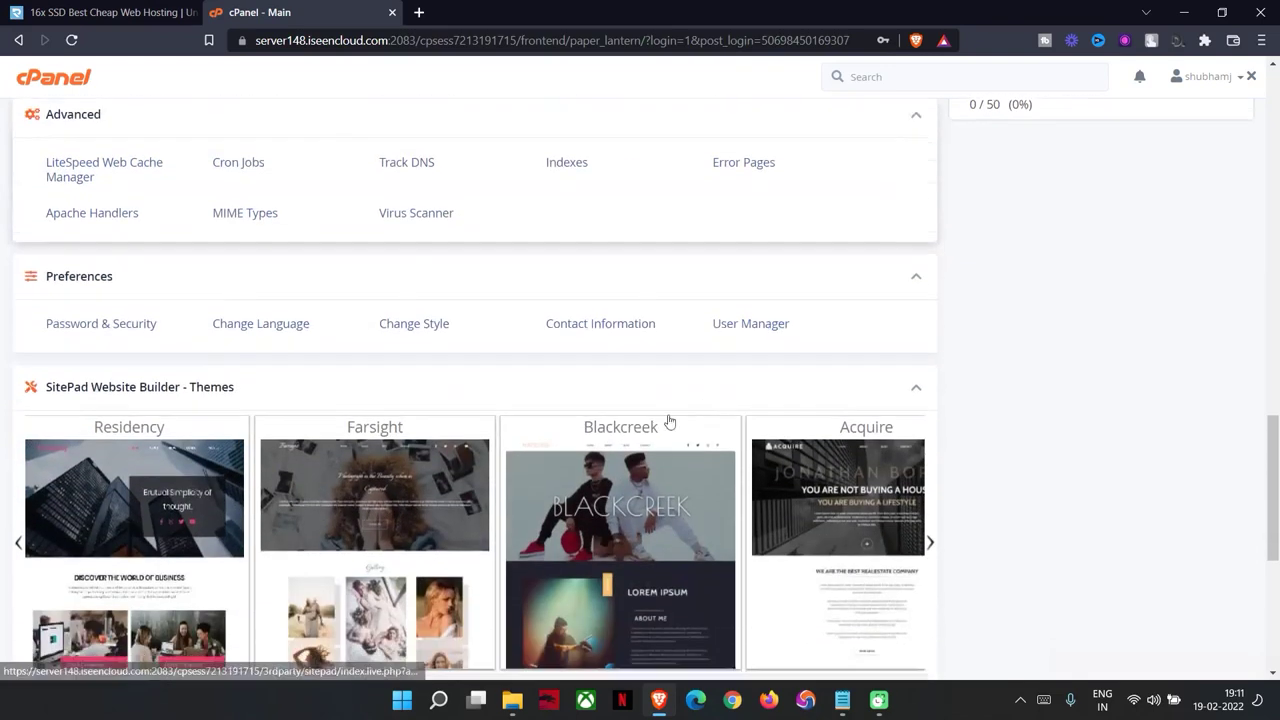
pyautogui.scroll(-1, 110, 354)
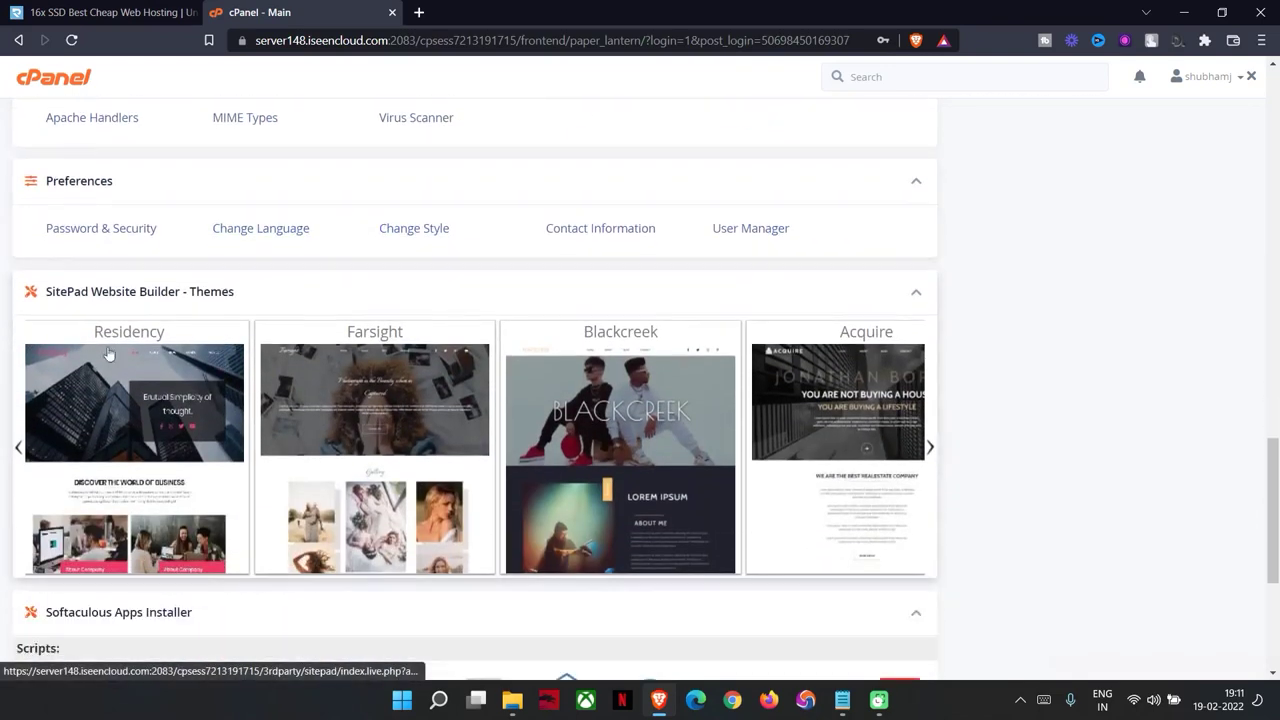
pyautogui.scroll(-1, 354, 380)
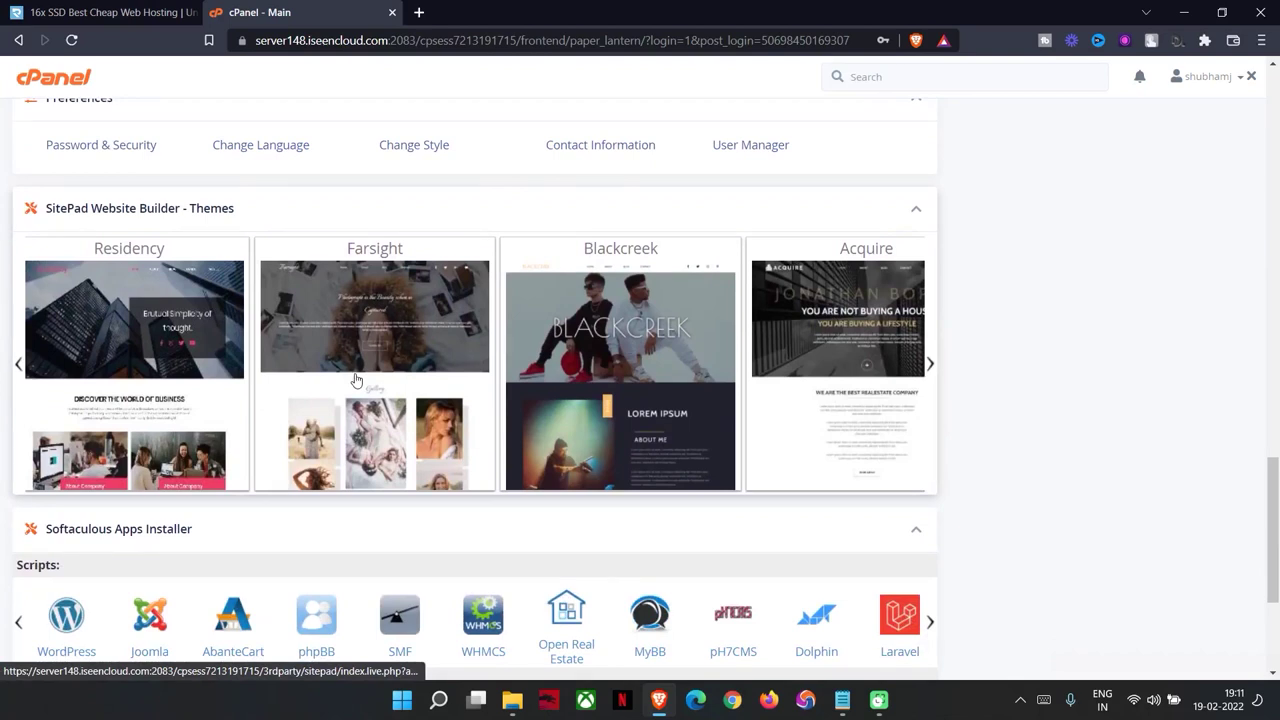
pyautogui.scroll(-3, 356, 380)
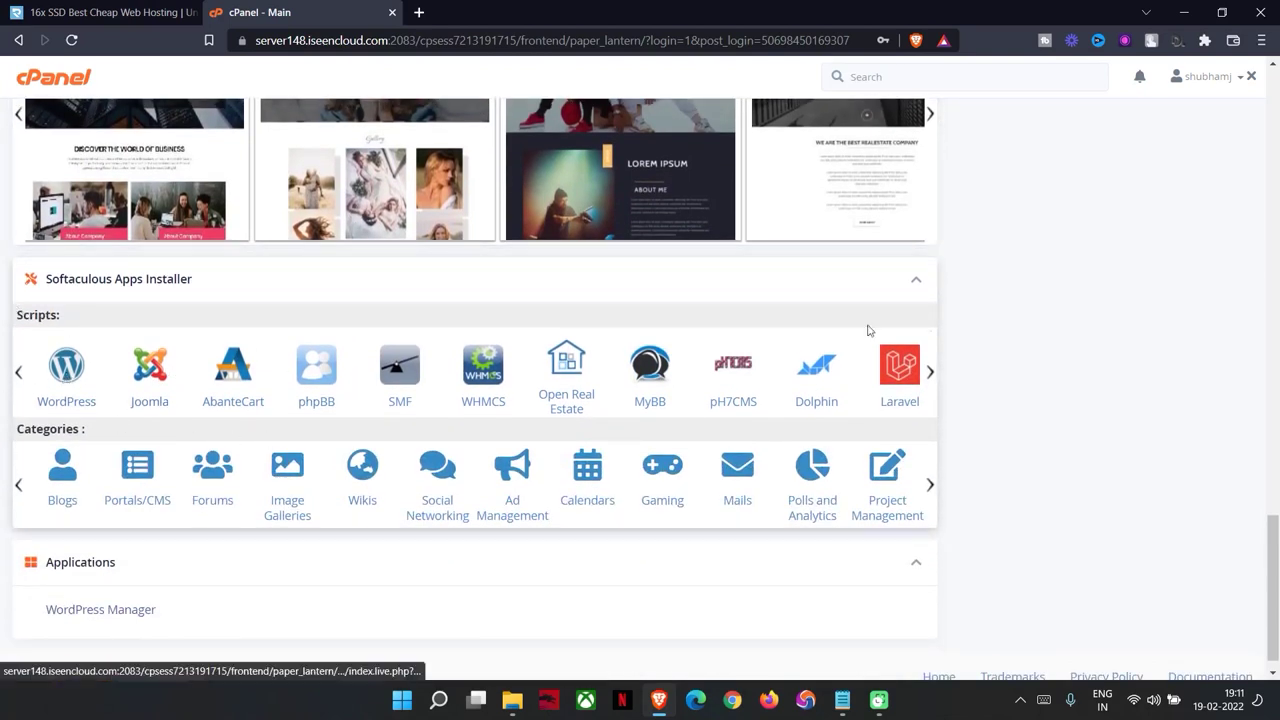
# Open WordPress from cPanel's Softaculous Apps Installer and bring up its installation form
pyautogui.scroll(8, 1026, 506)
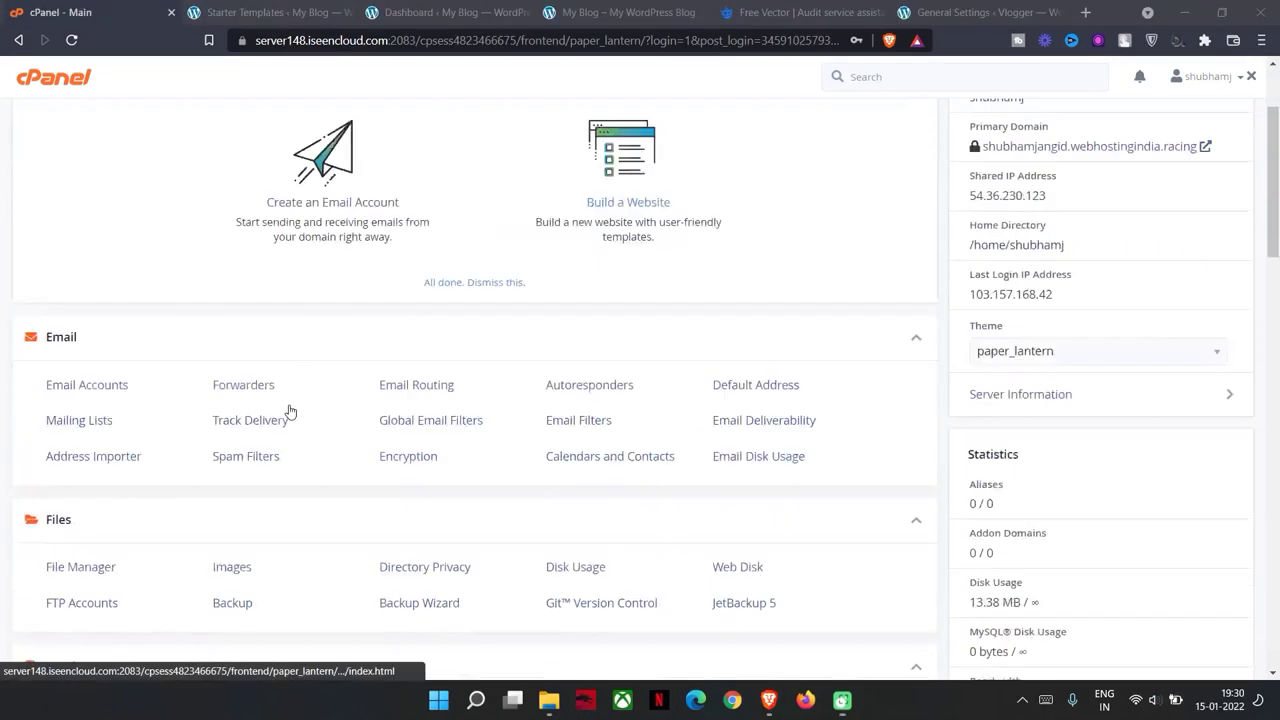
pyautogui.scroll(-10, 289, 414)
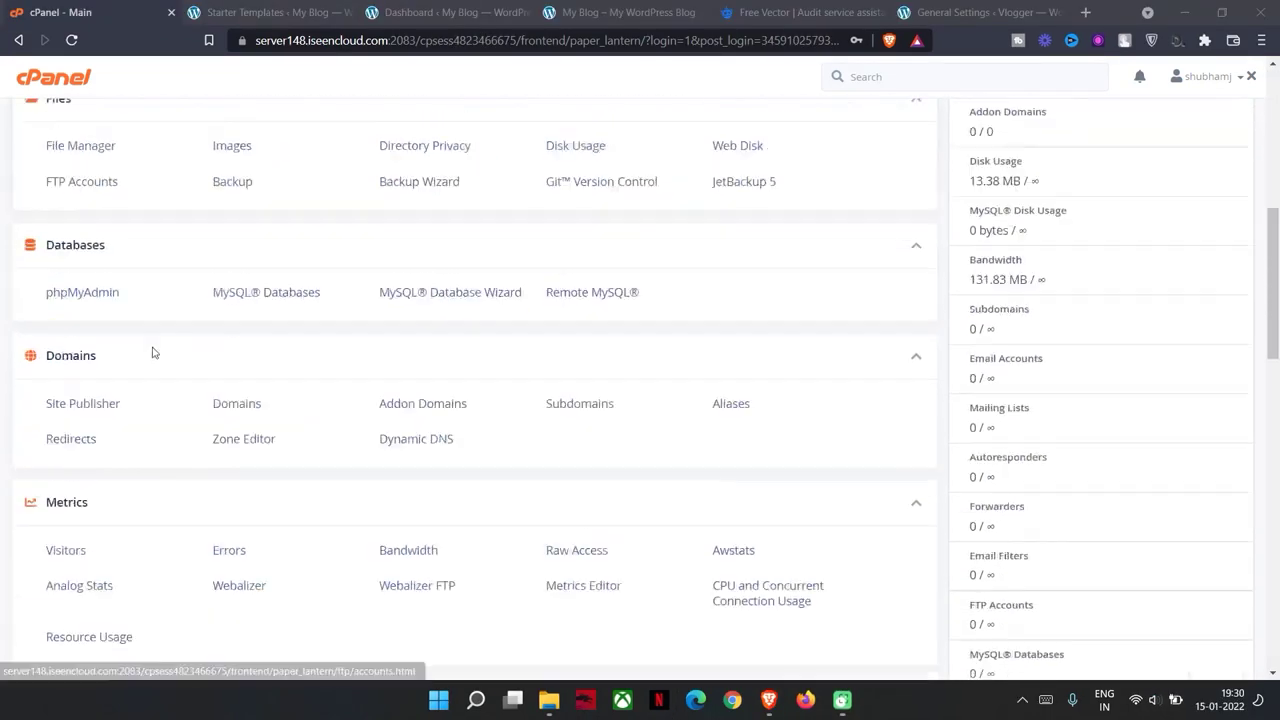
pyautogui.scroll(-6, 113, 484)
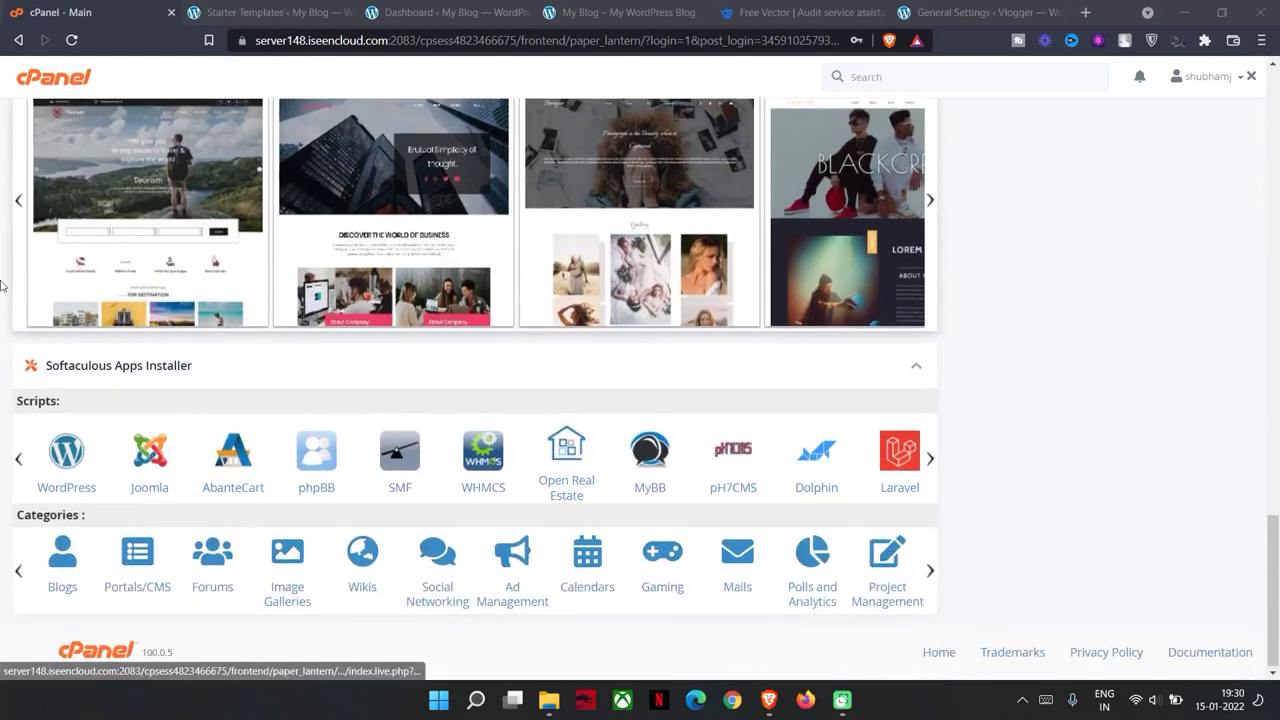
pyautogui.click(67, 488)
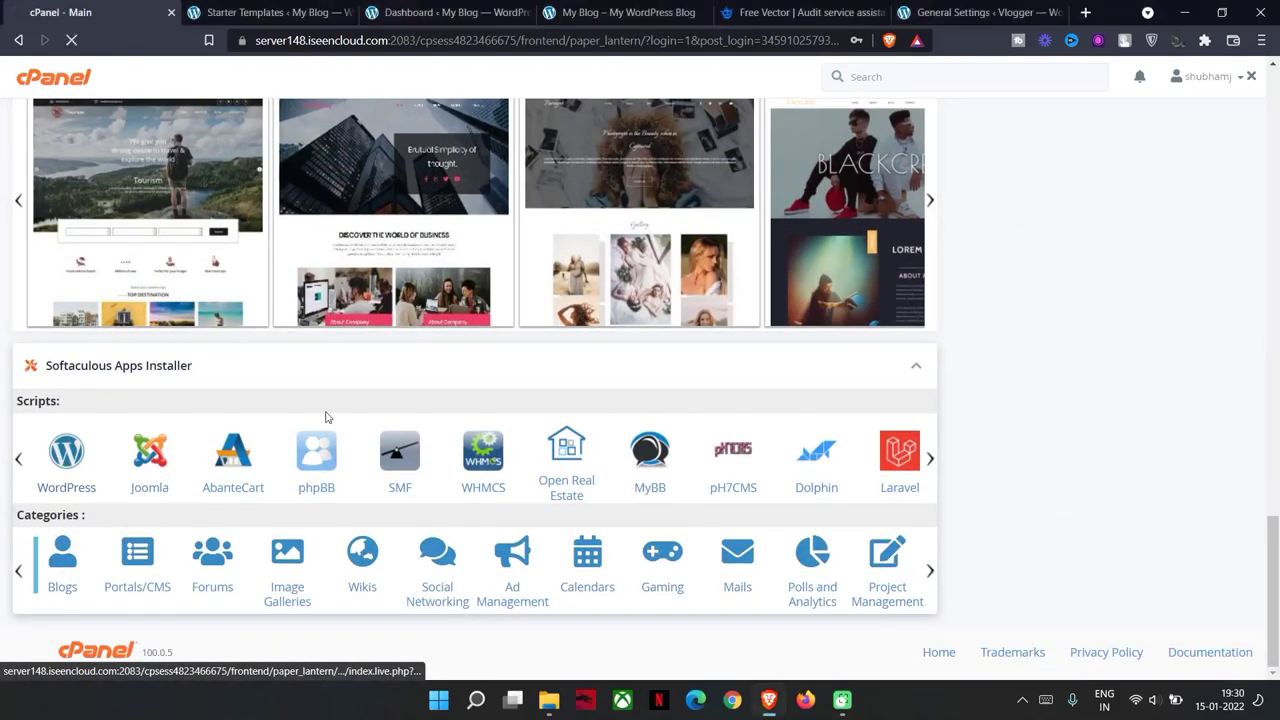
pyautogui.scroll(-10, 519, 387)
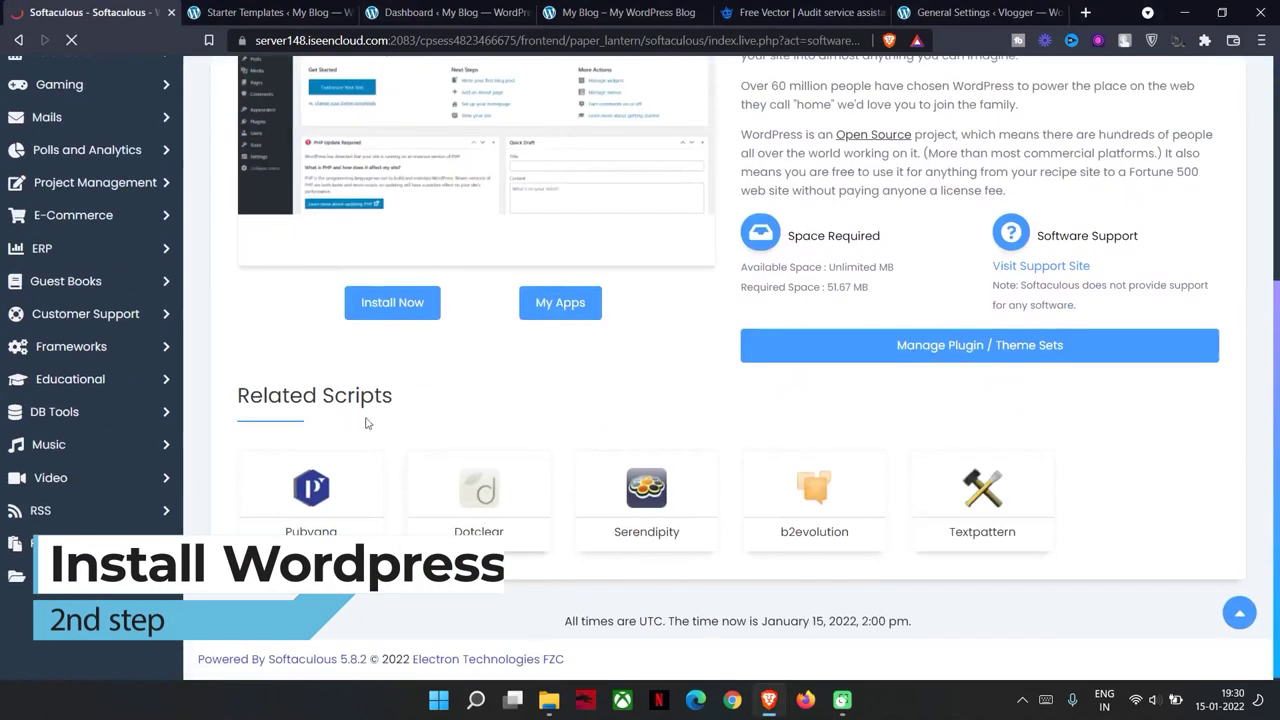
pyautogui.click(391, 299)
# Review the WordPress installation form and install version 5.8.3 in the wp directory with the default site, database and theme settings
pyautogui.scroll(4, 853, 398)
pyautogui.scroll(-2, 777, 449)
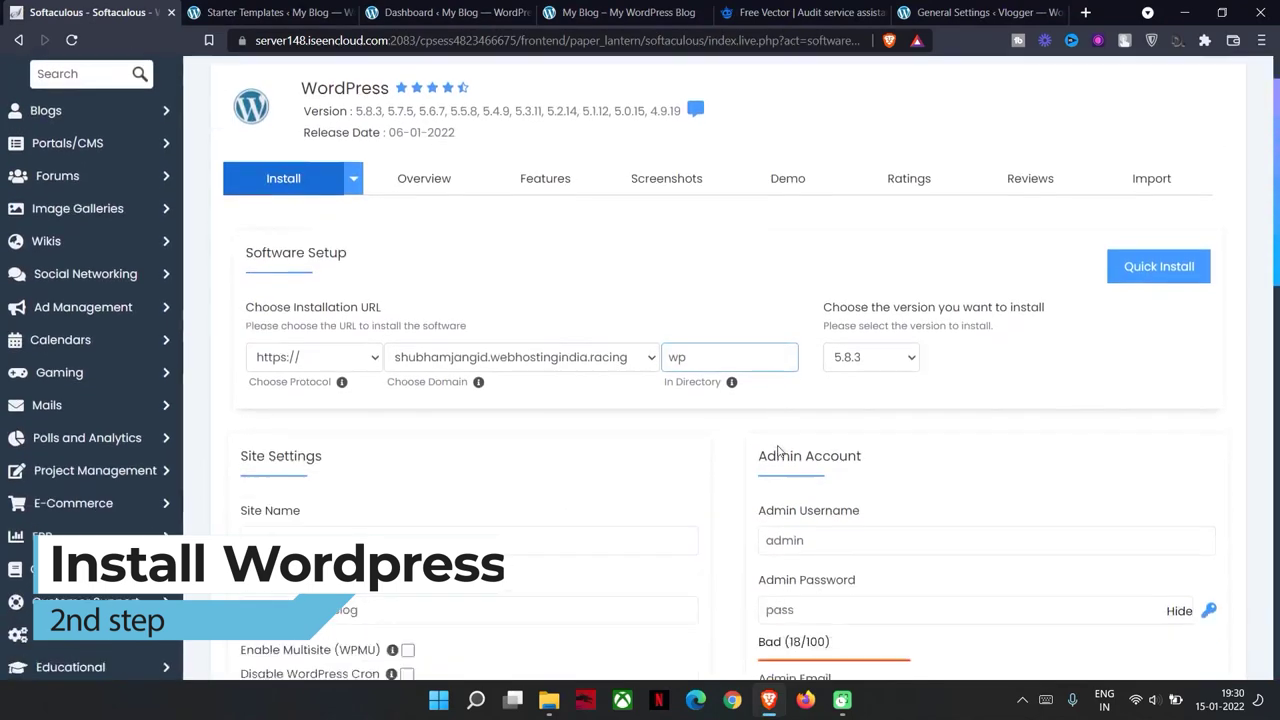
pyautogui.scroll(2, 1207, 671)
pyautogui.scroll(-3, 700, 400)
pyautogui.click(273, 335)
pyautogui.scroll(-5, 703, 294)
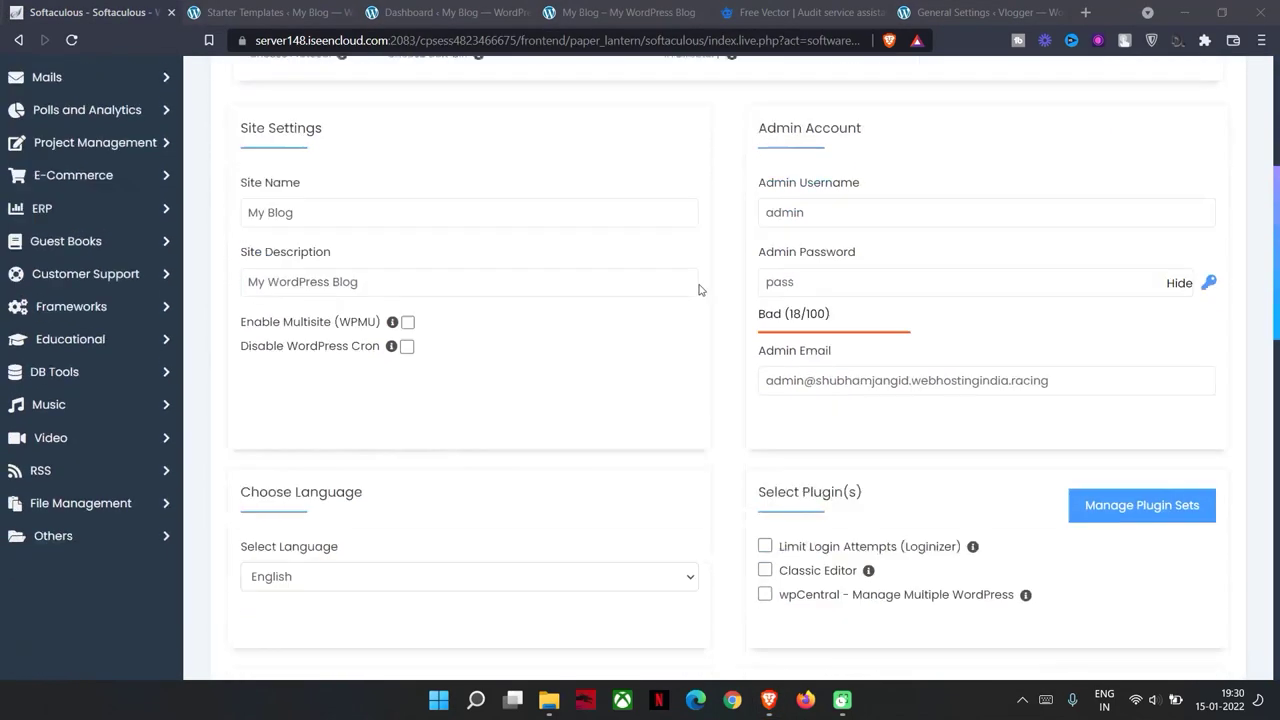
pyautogui.scroll(-2, 394, 424)
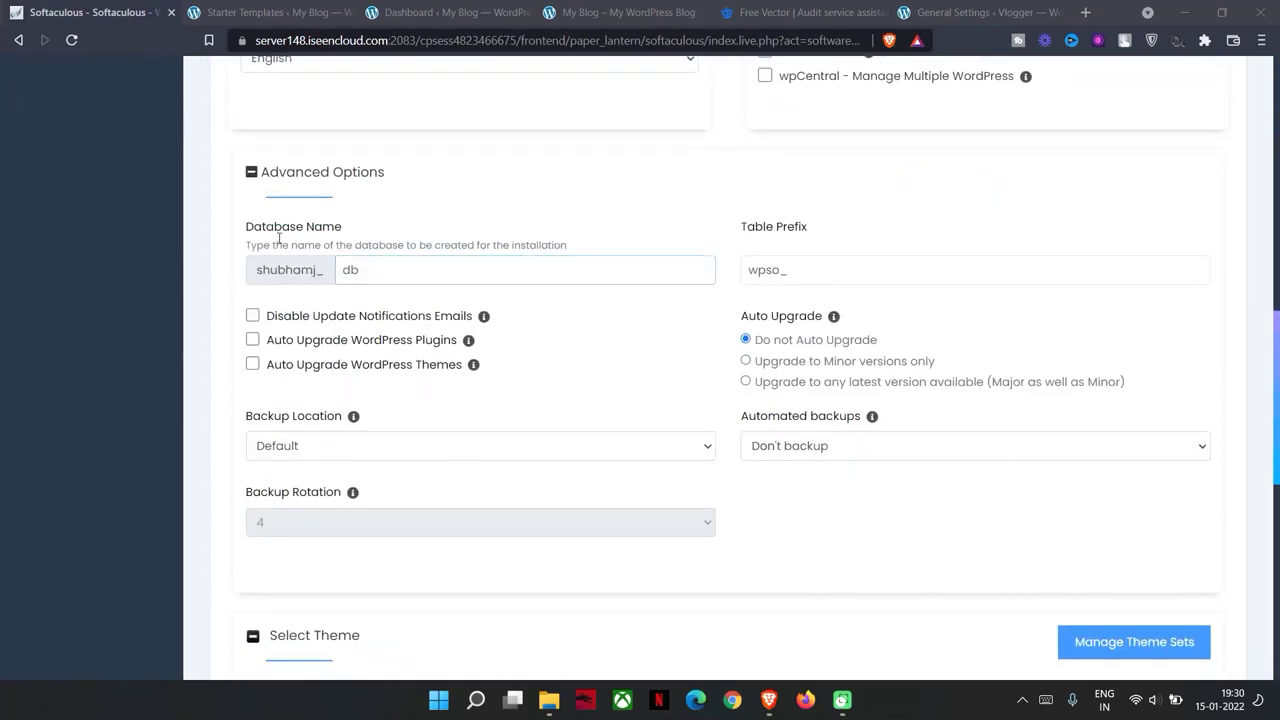
pyautogui.scroll(-7, 323, 395)
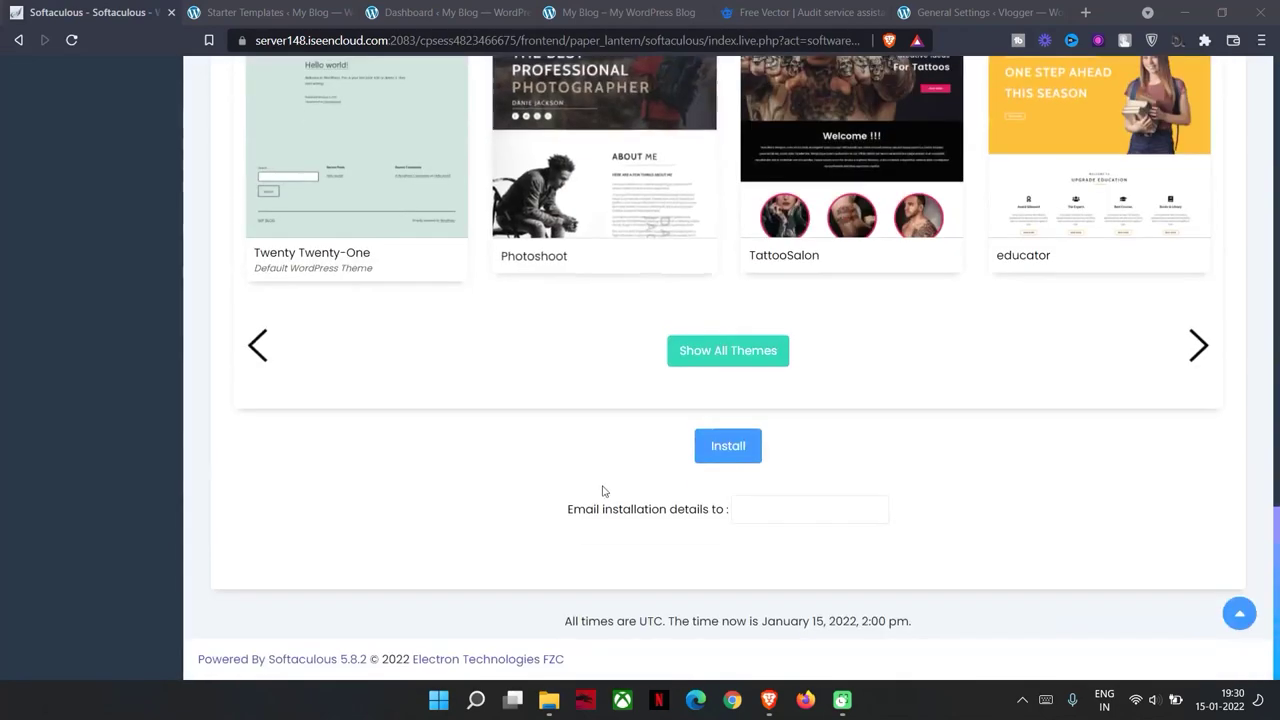
pyautogui.click(727, 447)
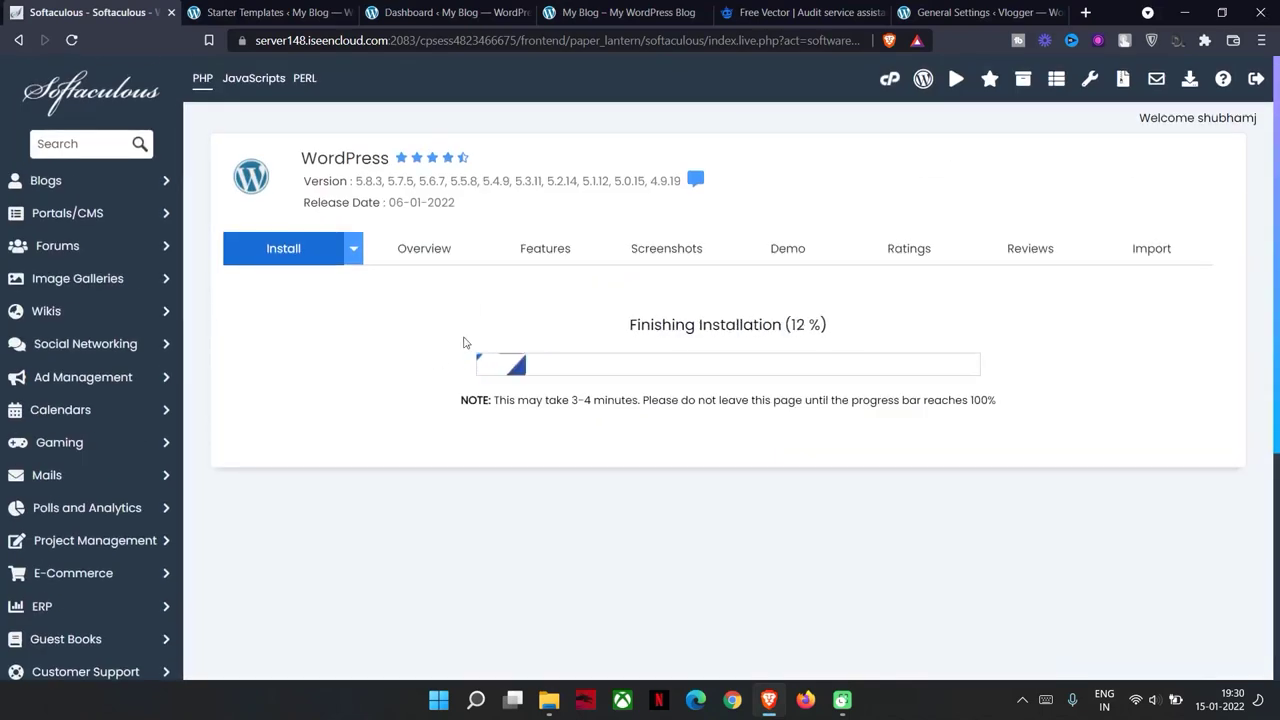
pyautogui.scroll(-1, 400, 340)
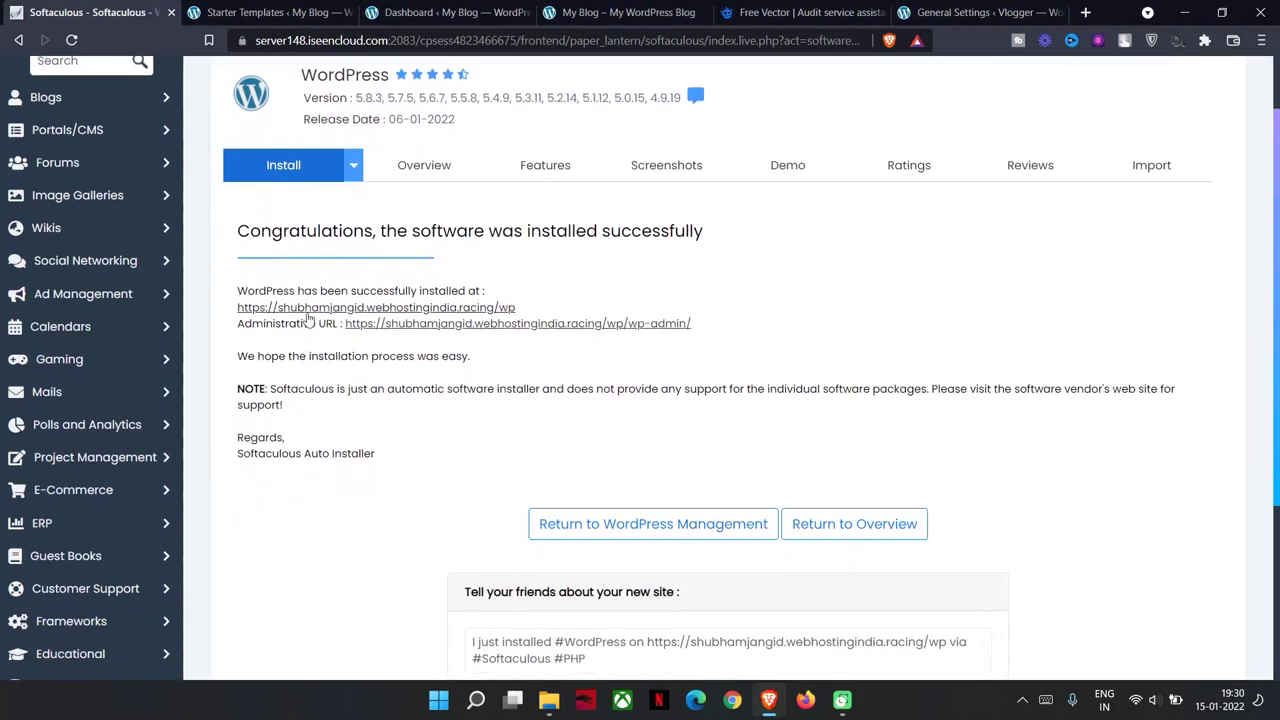
# Open the newly installed site's address in a separate tab, view it and return to the Softaculous page
pyautogui.rightClick(420, 314)
pyautogui.click(450, 320)
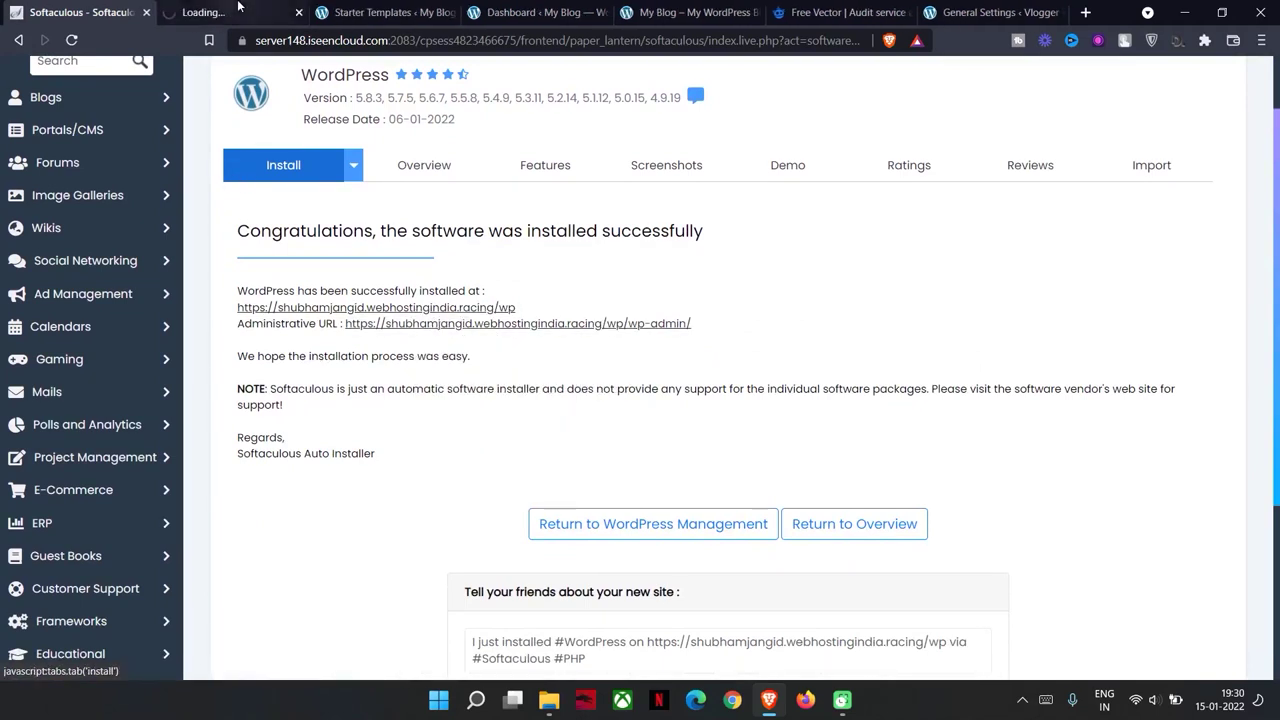
pyautogui.click(238, 8)
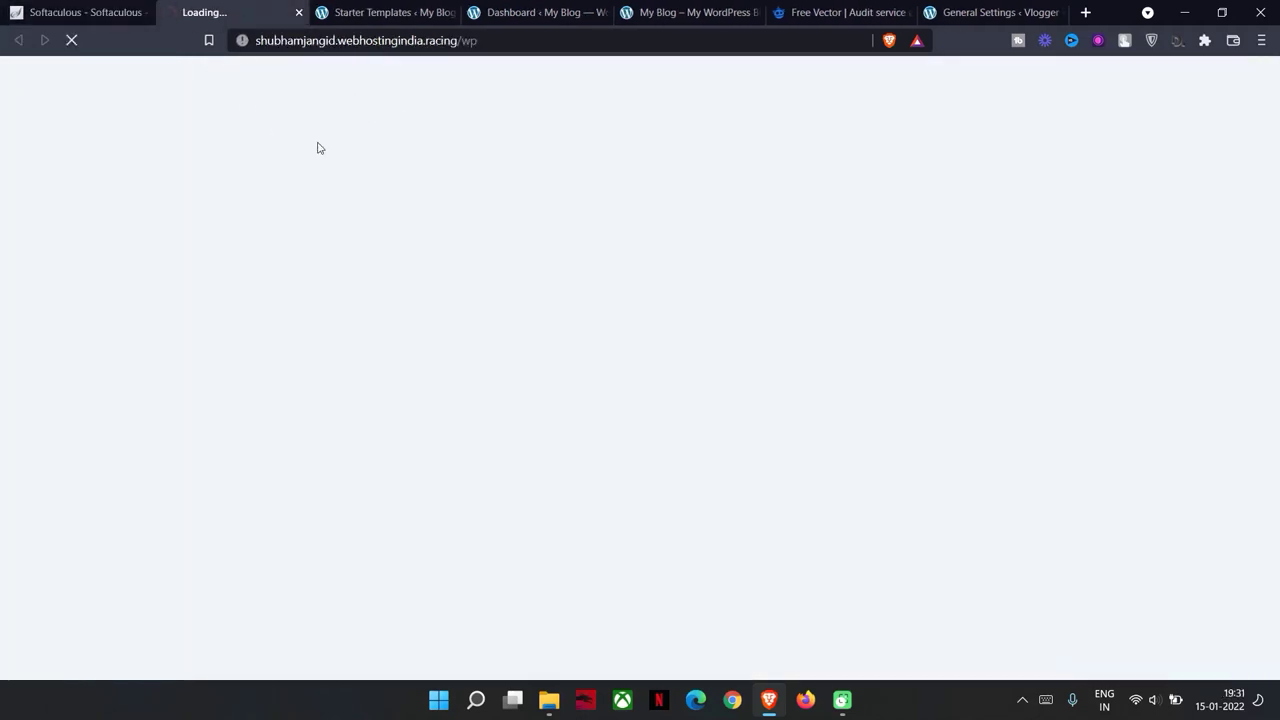
pyautogui.click(77, 10)
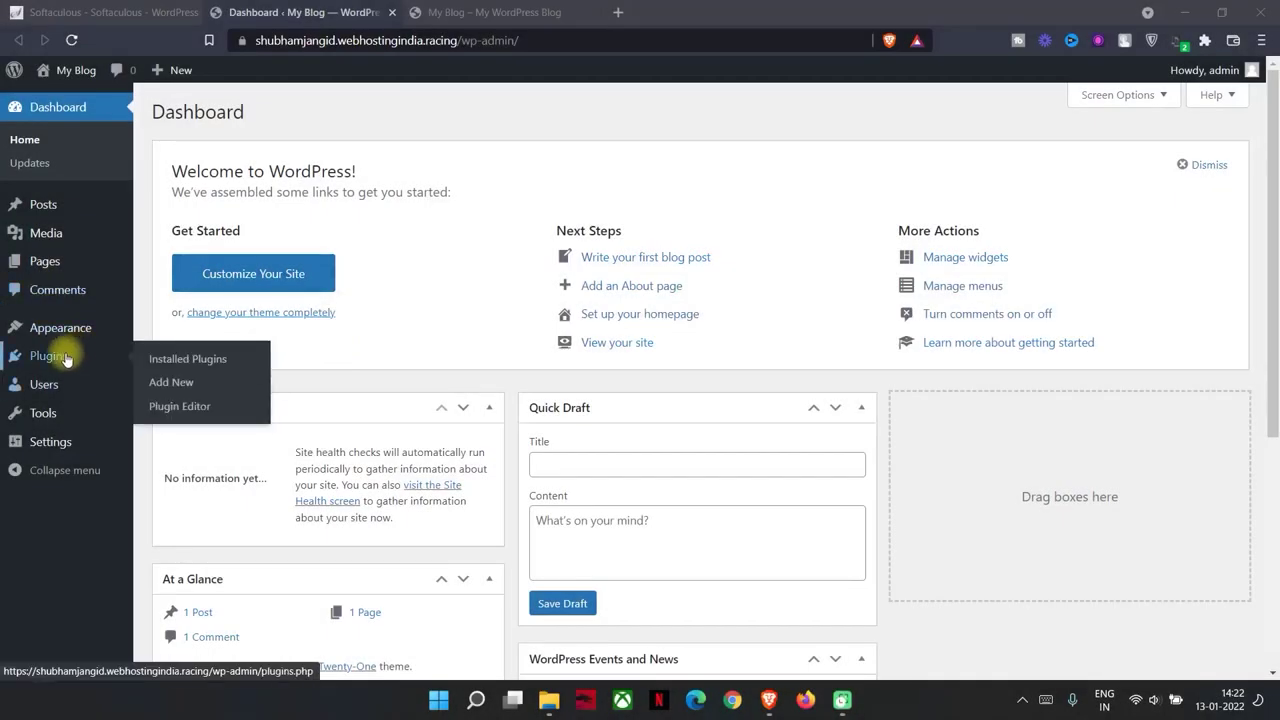
# Upload astra-sites.3.0.25.zip from the Themes and Images folder as a new WordPress plugin and install it
pyautogui.click(66, 360)
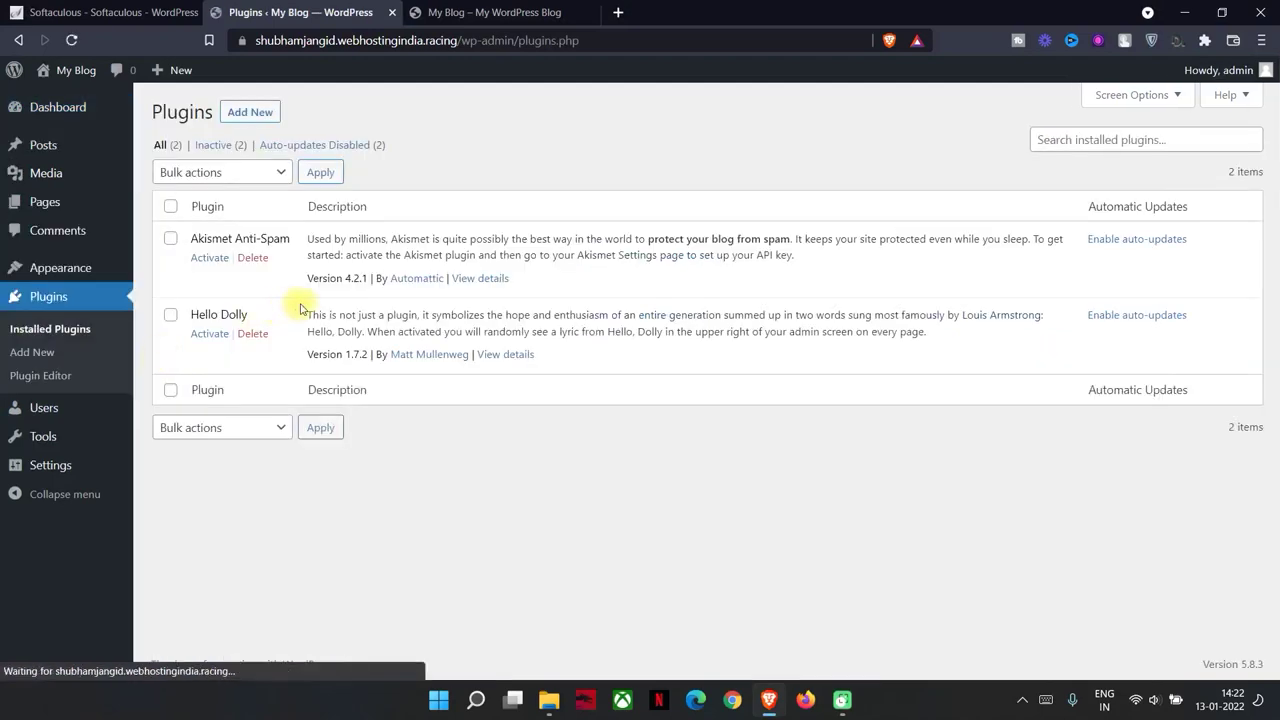
pyautogui.click(252, 113)
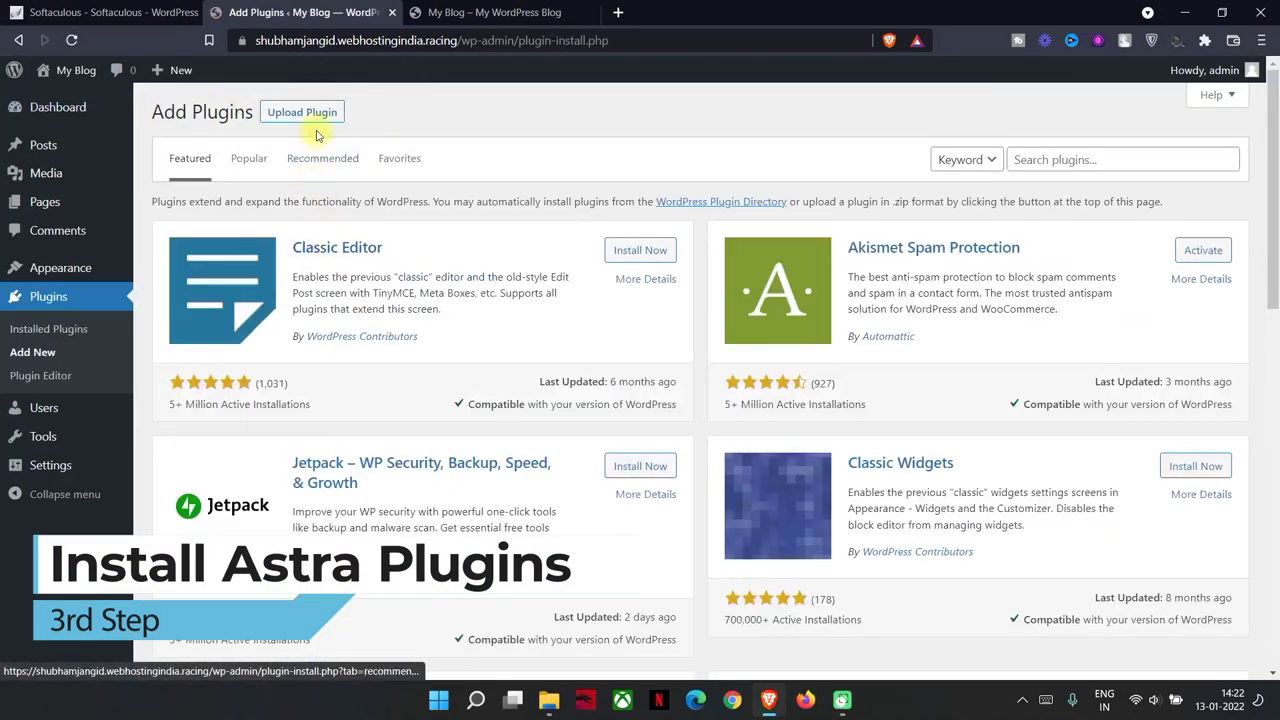
pyautogui.click(292, 112)
pyautogui.click(573, 263)
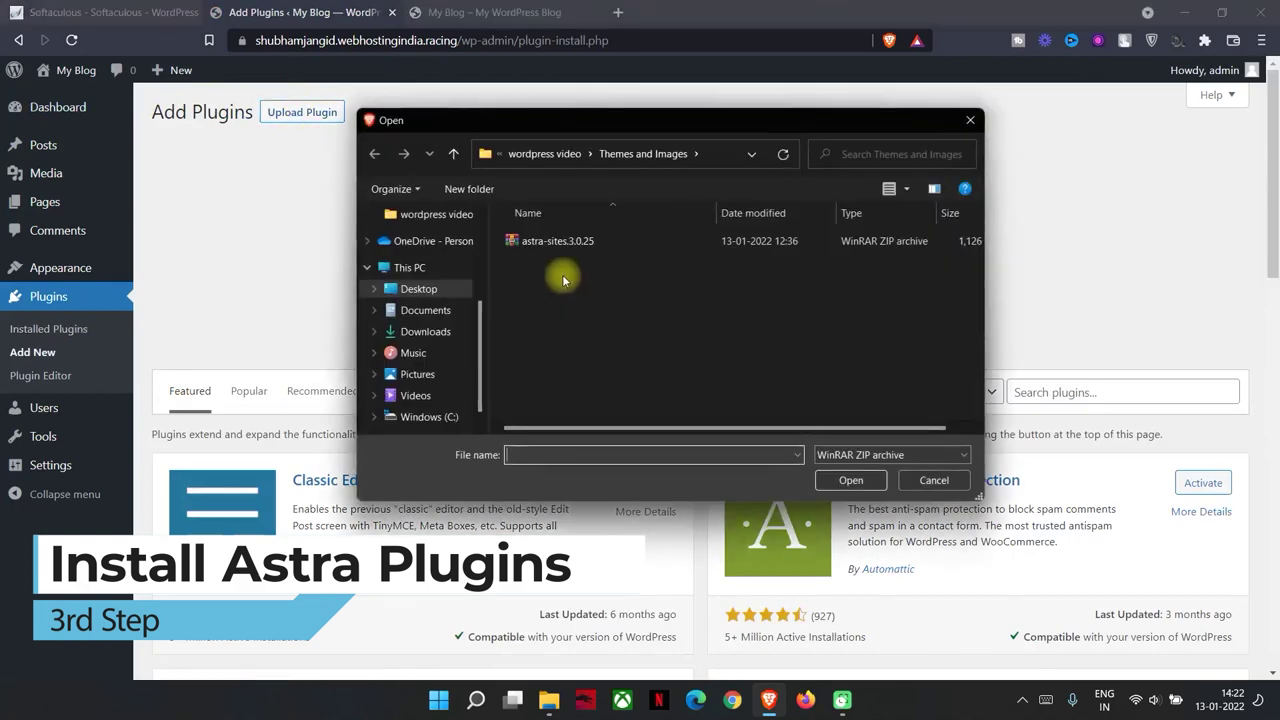
pyautogui.click(515, 241)
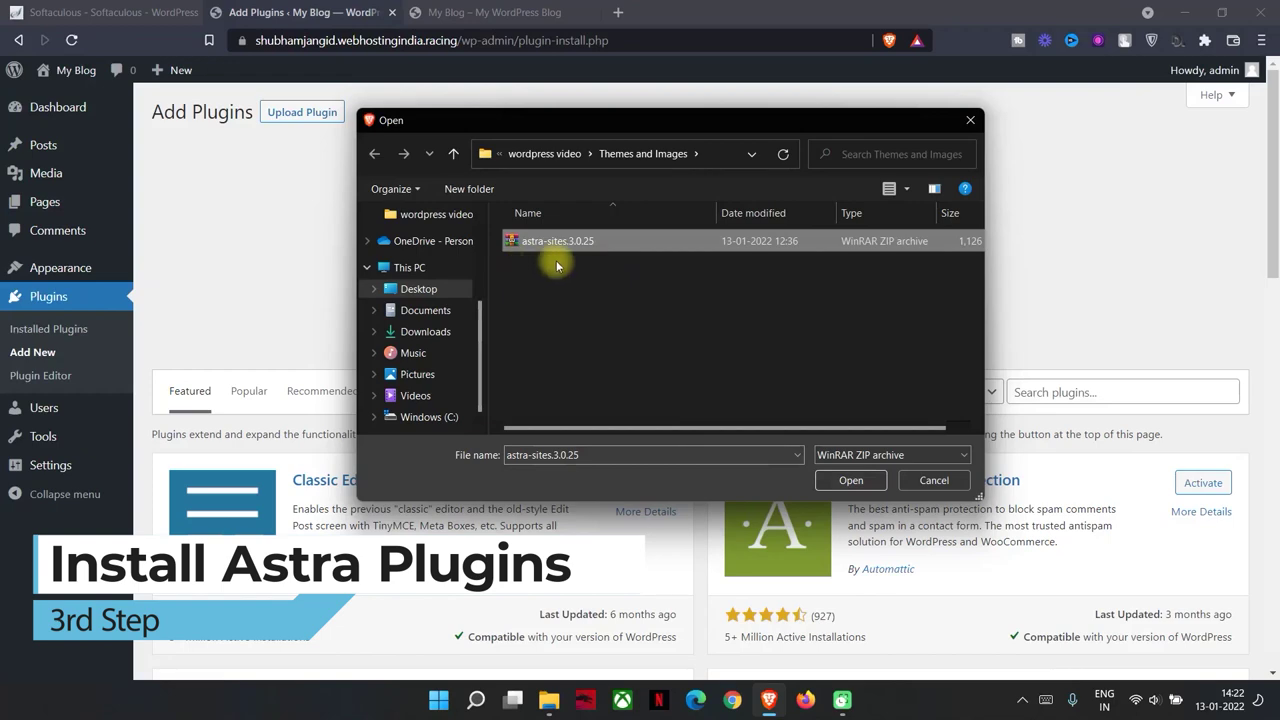
pyautogui.click(850, 480)
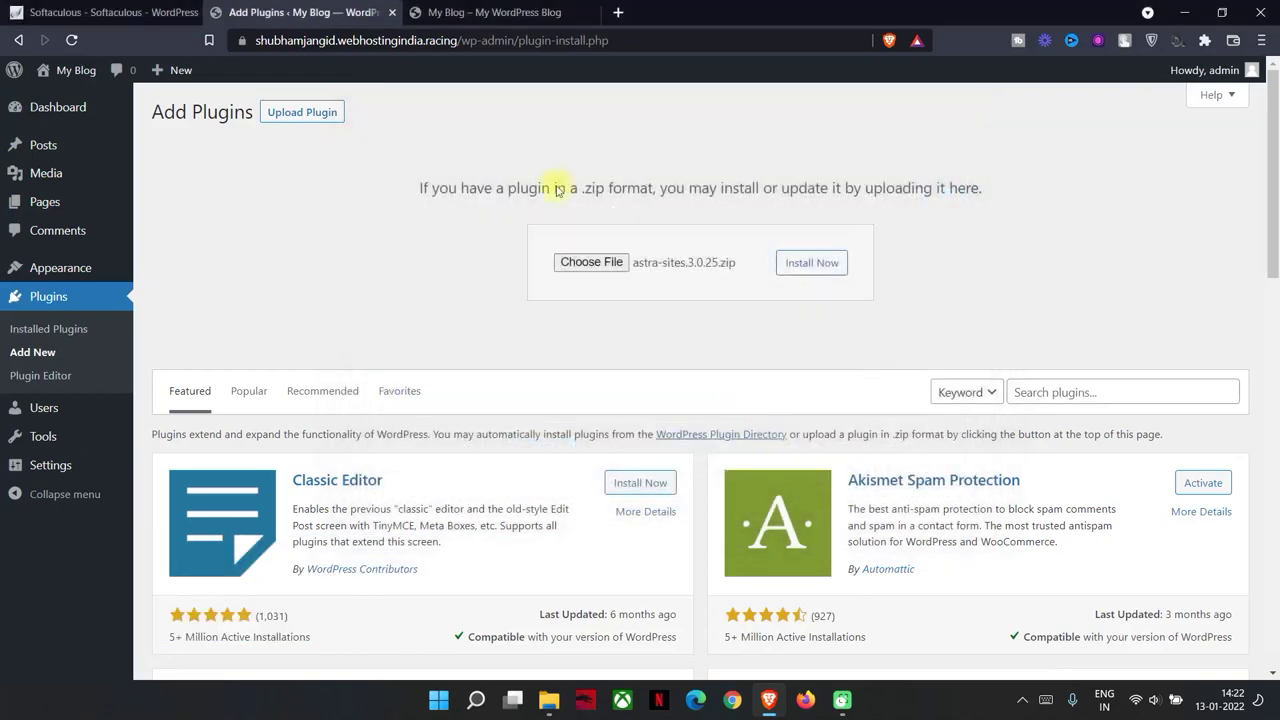
pyautogui.click(811, 266)
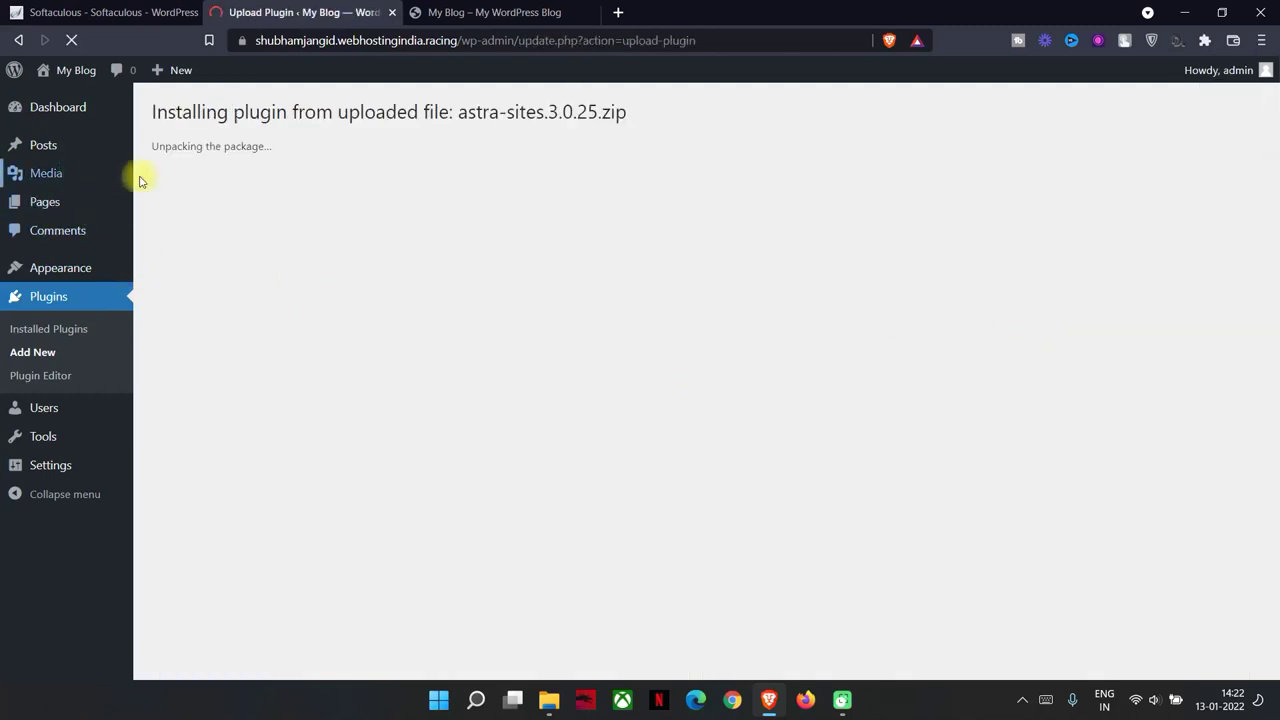
pyautogui.moveTo(137, 177); pyautogui.dragTo(334, 160)
pyautogui.click(610, 278)
pyautogui.moveTo(561, 215); pyautogui.dragTo(334, 167)
pyautogui.click(409, 204)
pyautogui.click(361, 195)
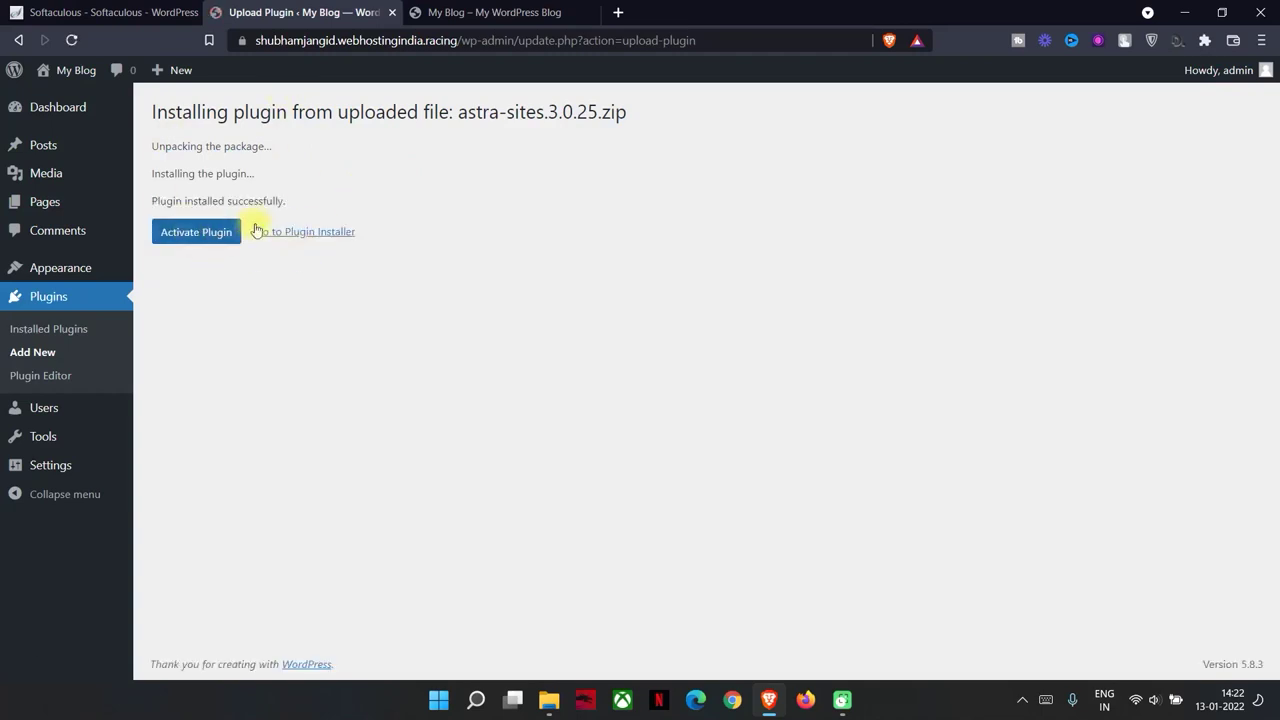
# Activate the uploaded Starter Templates plugin, open its template library and start building the website
pyautogui.click(195, 237)
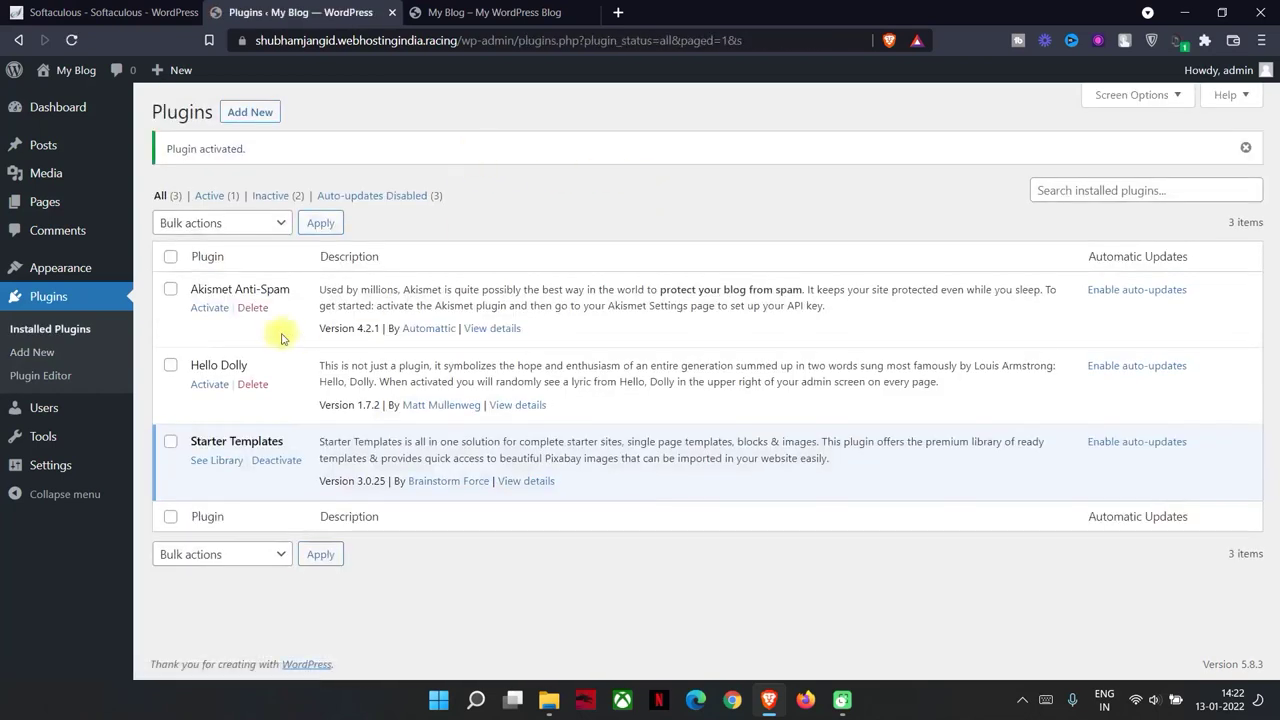
pyautogui.click(210, 468)
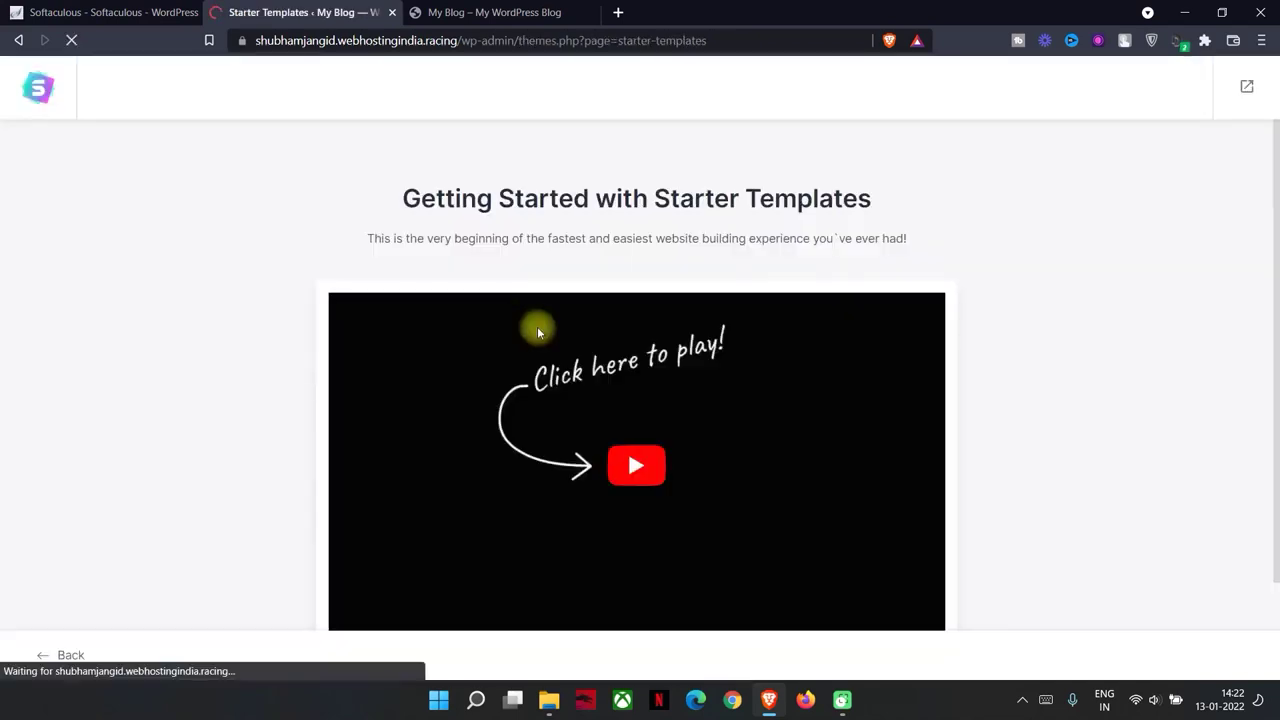
pyautogui.scroll(-2, 400, 470)
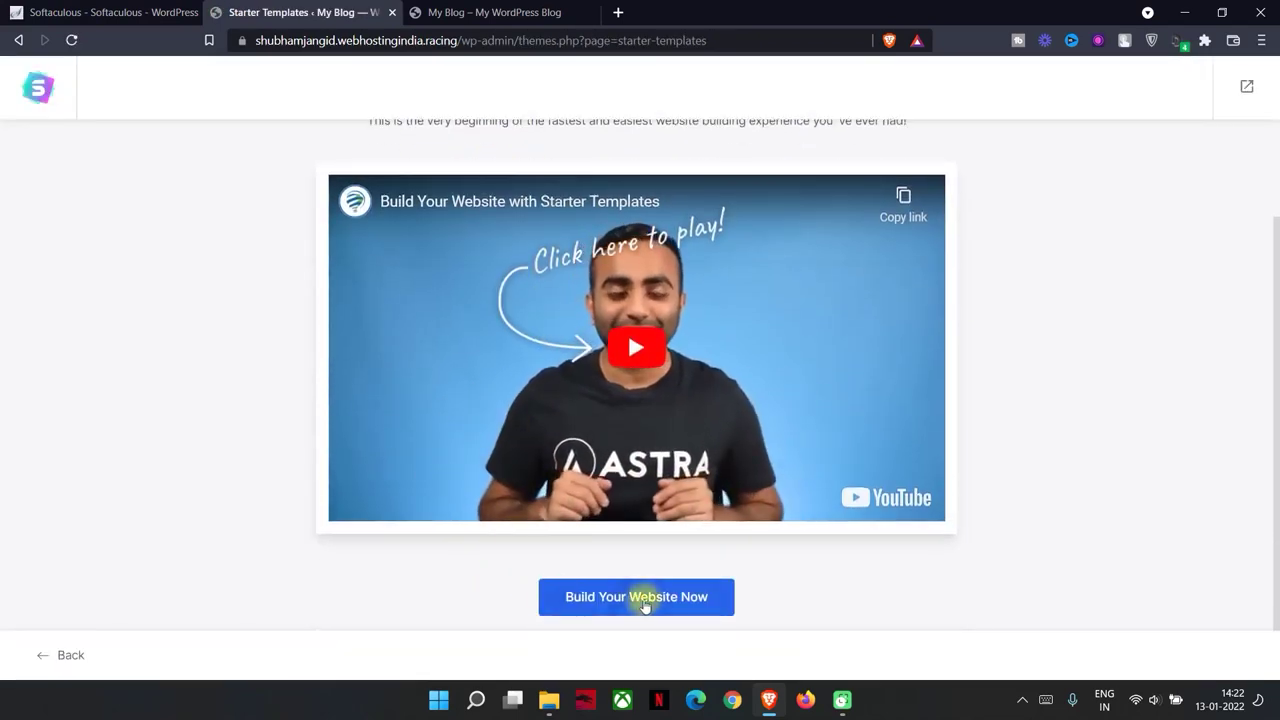
pyautogui.click(640, 596)
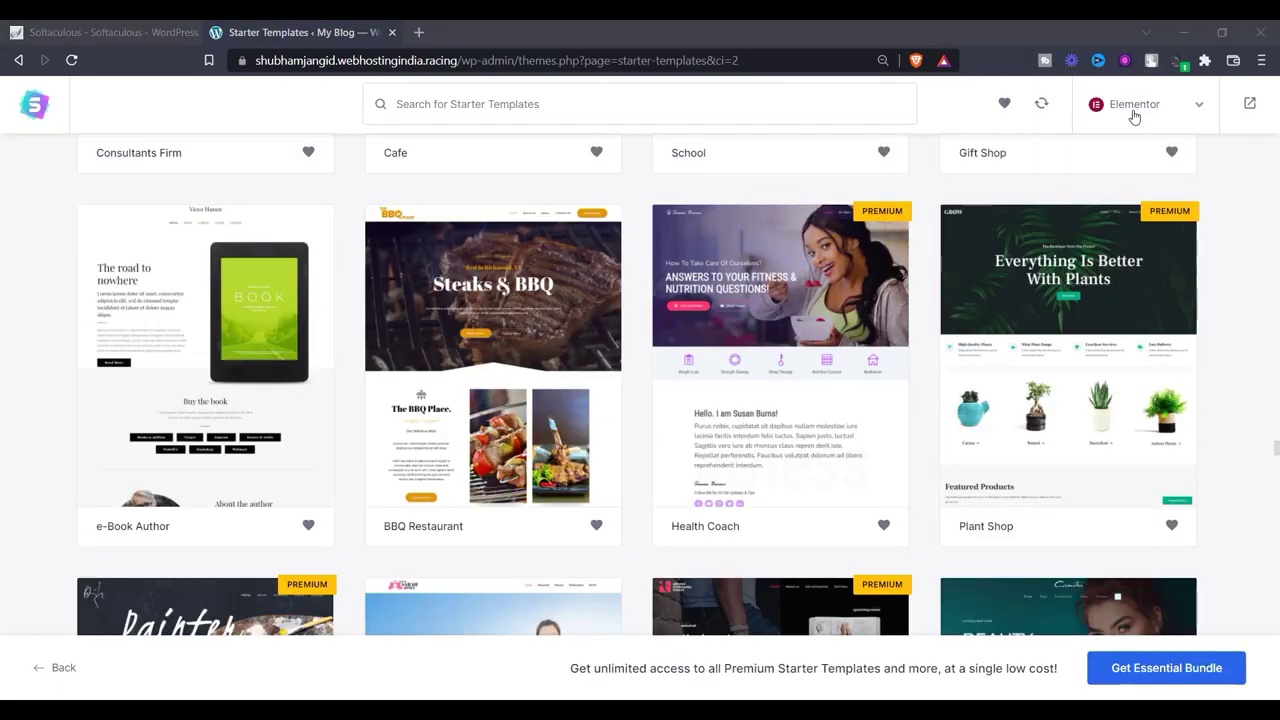
# Choose the BBQ Restaurant template from the Elementor starter templates and continue without uploading a logo
pyautogui.scroll(-3, 336, 520)
pyautogui.scroll(3, 229, 369)
pyautogui.scroll(-2, 301, 527)
pyautogui.scroll(-2, 301, 527)
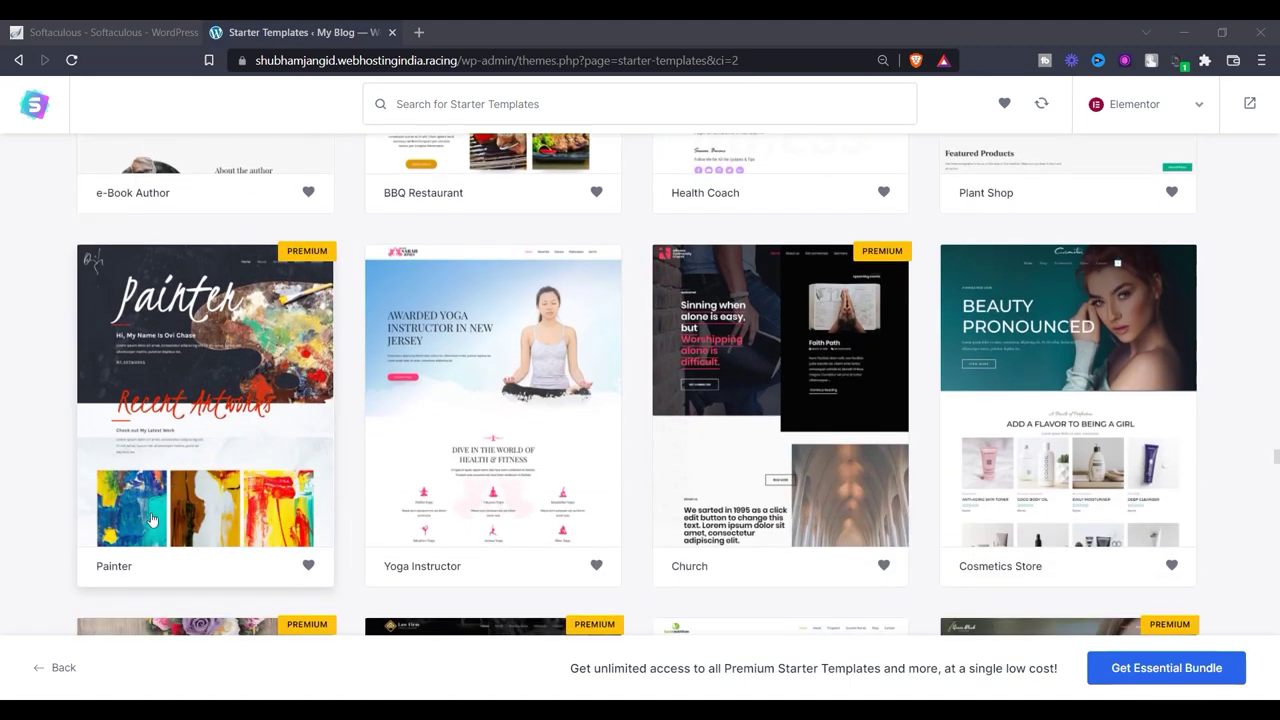
pyautogui.scroll(3, 427, 537)
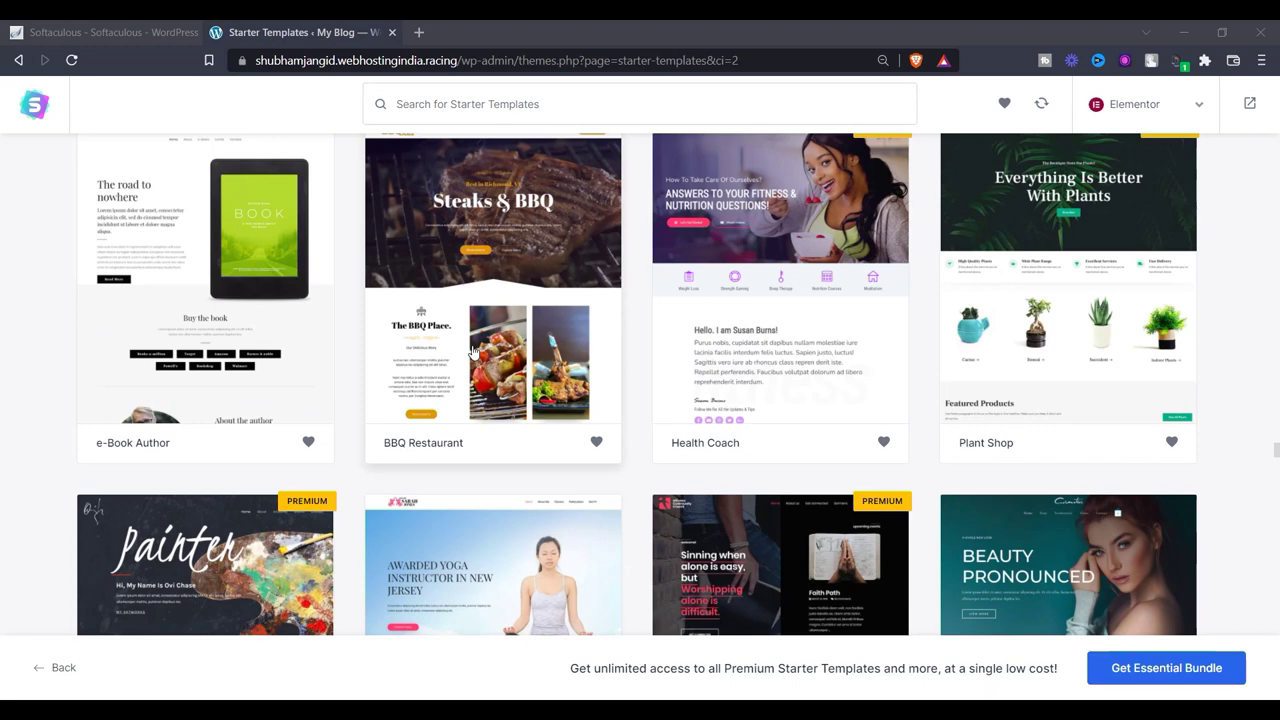
pyautogui.scroll(1, 491, 335)
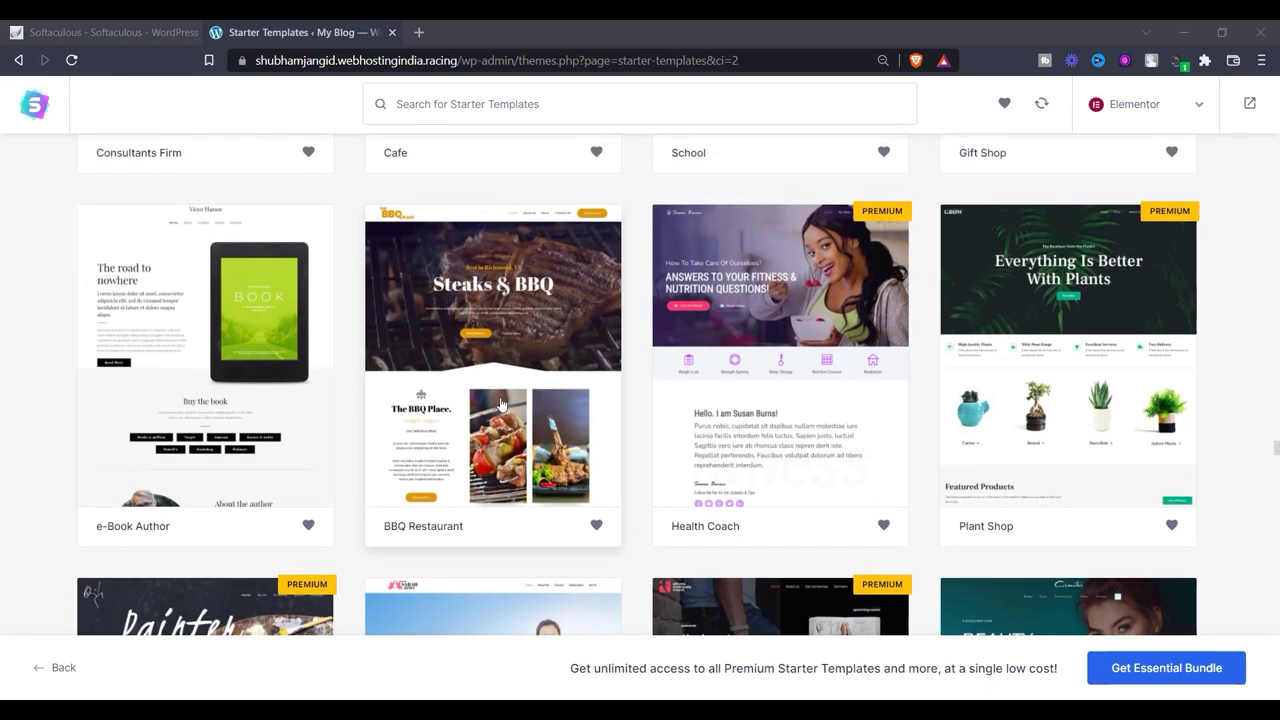
pyautogui.click(495, 360)
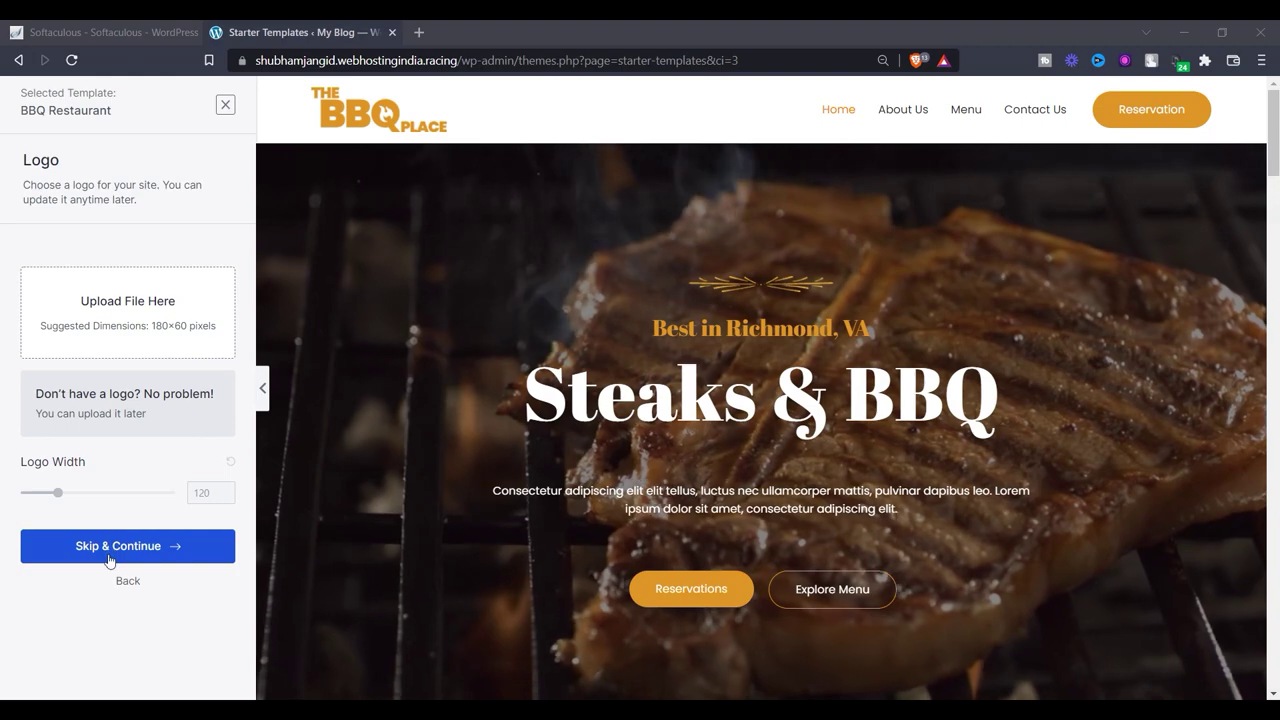
pyautogui.click(110, 558)
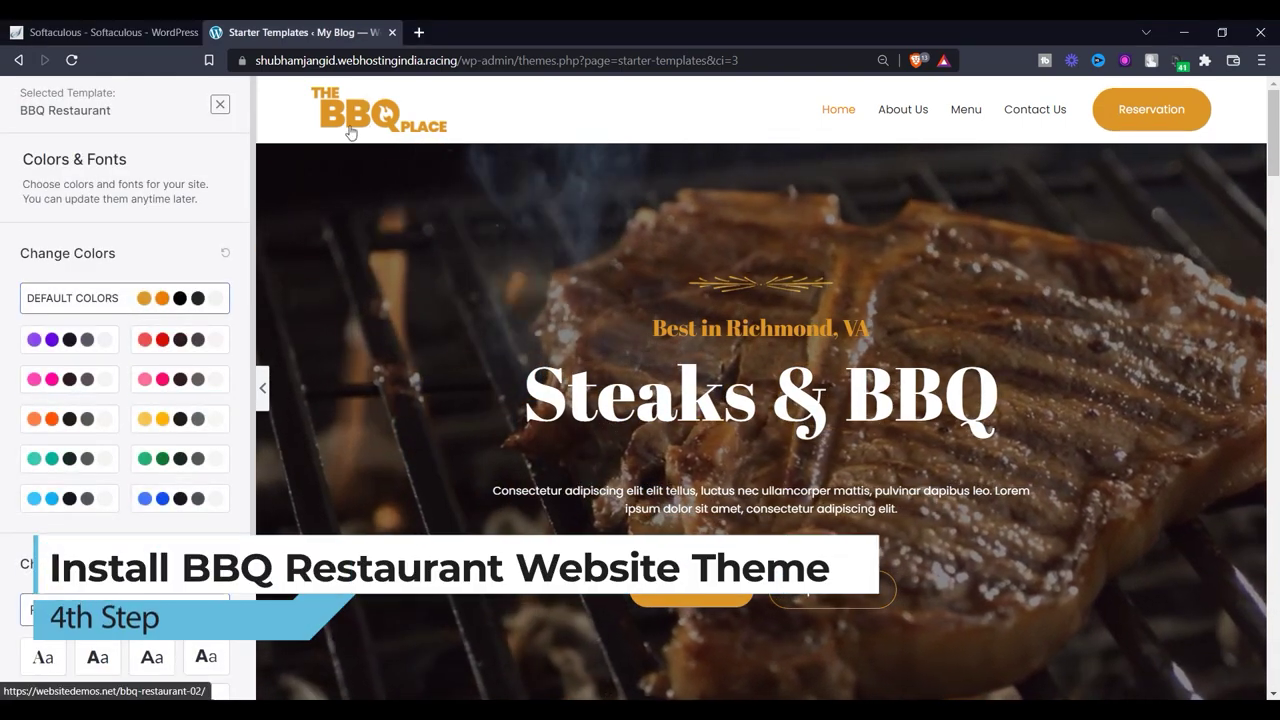
# Preview the BBQ Restaurant home page, try the yellow colour palette and reset the colours to default
pyautogui.scroll(-3, 573, 375)
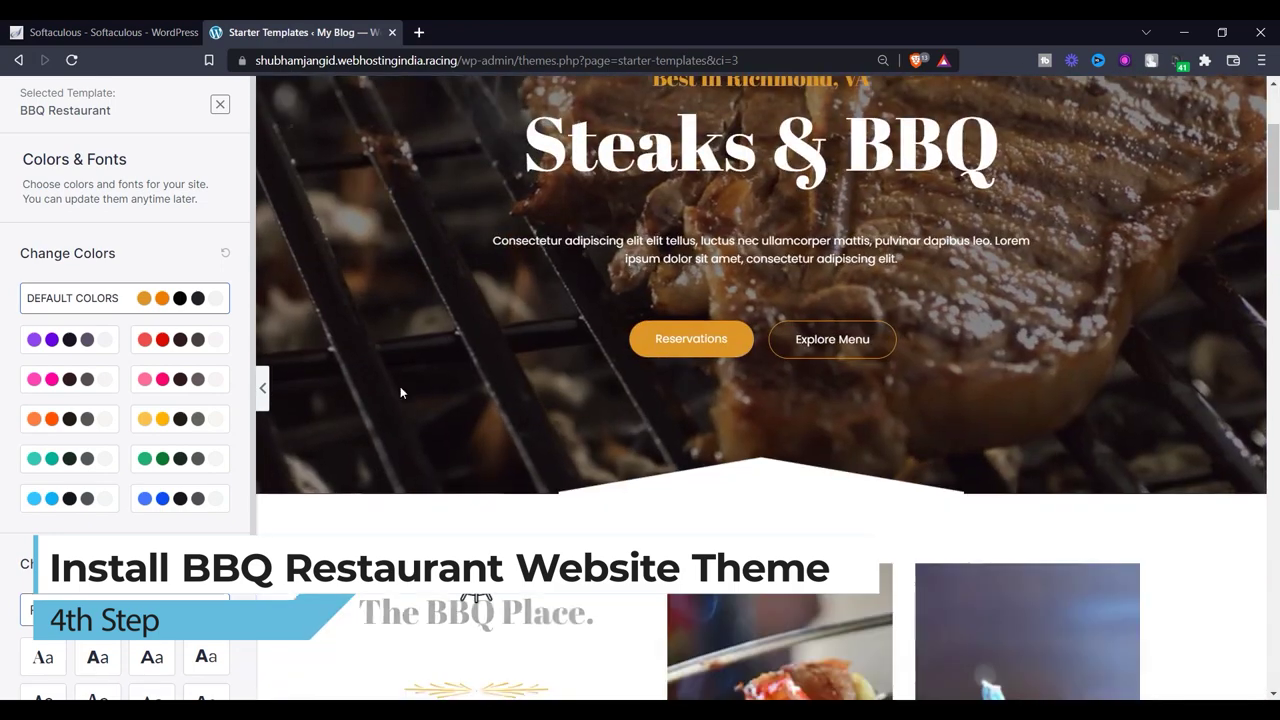
pyautogui.scroll(3, 507, 330)
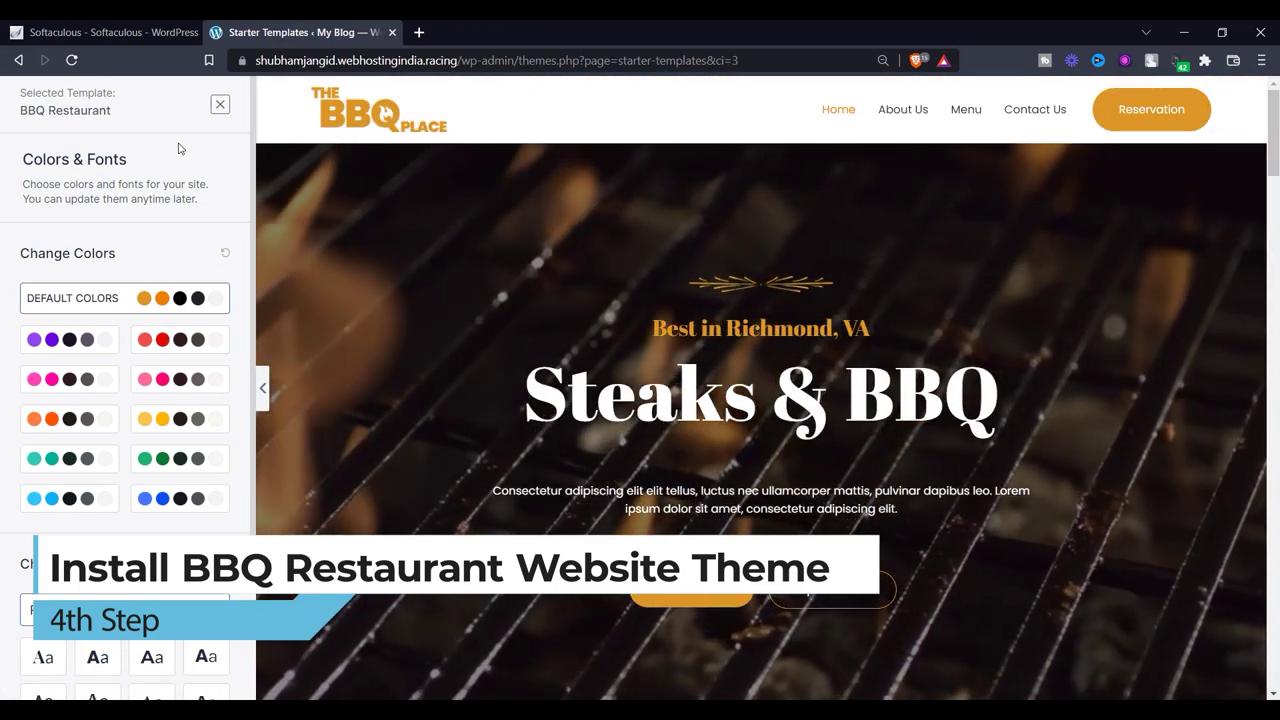
pyautogui.click(176, 420)
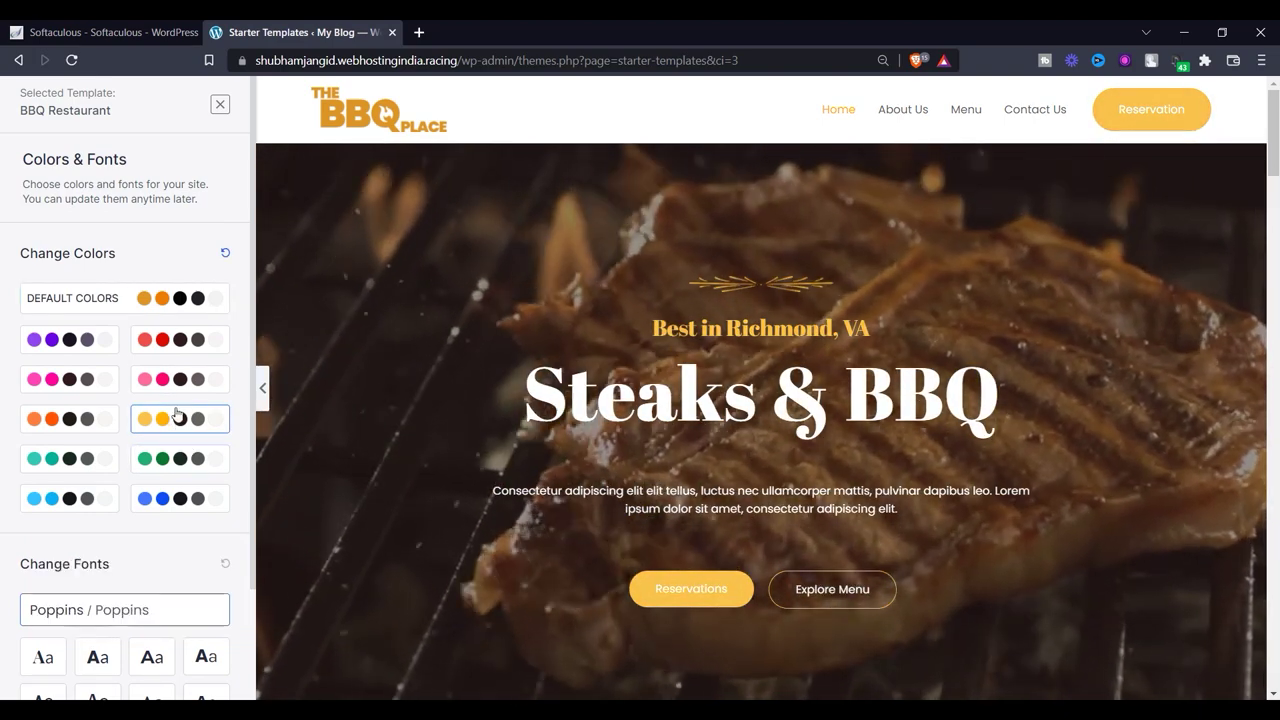
pyautogui.click(225, 253)
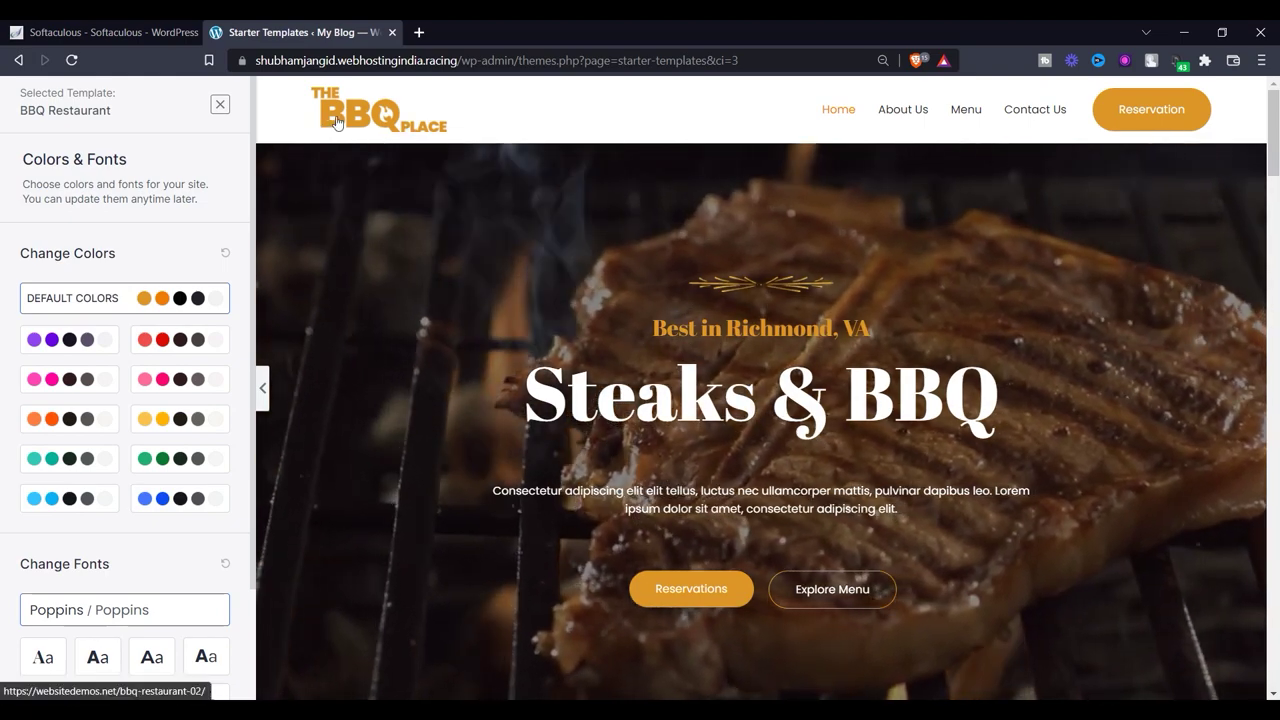
# Try the teal, blue, red and purple colour palettes on the template preview and return to Default Colors
pyautogui.scroll(-10, 460, 357)
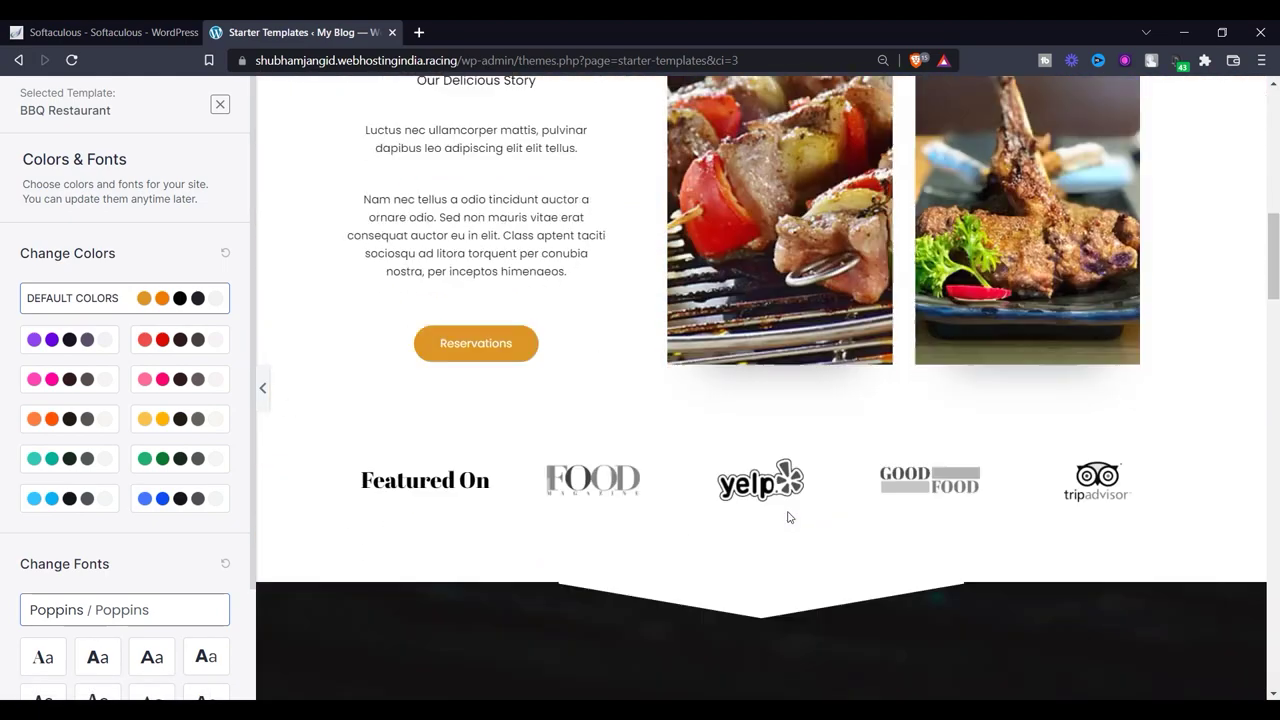
pyautogui.click(69, 458)
pyautogui.scroll(6, 620, 440)
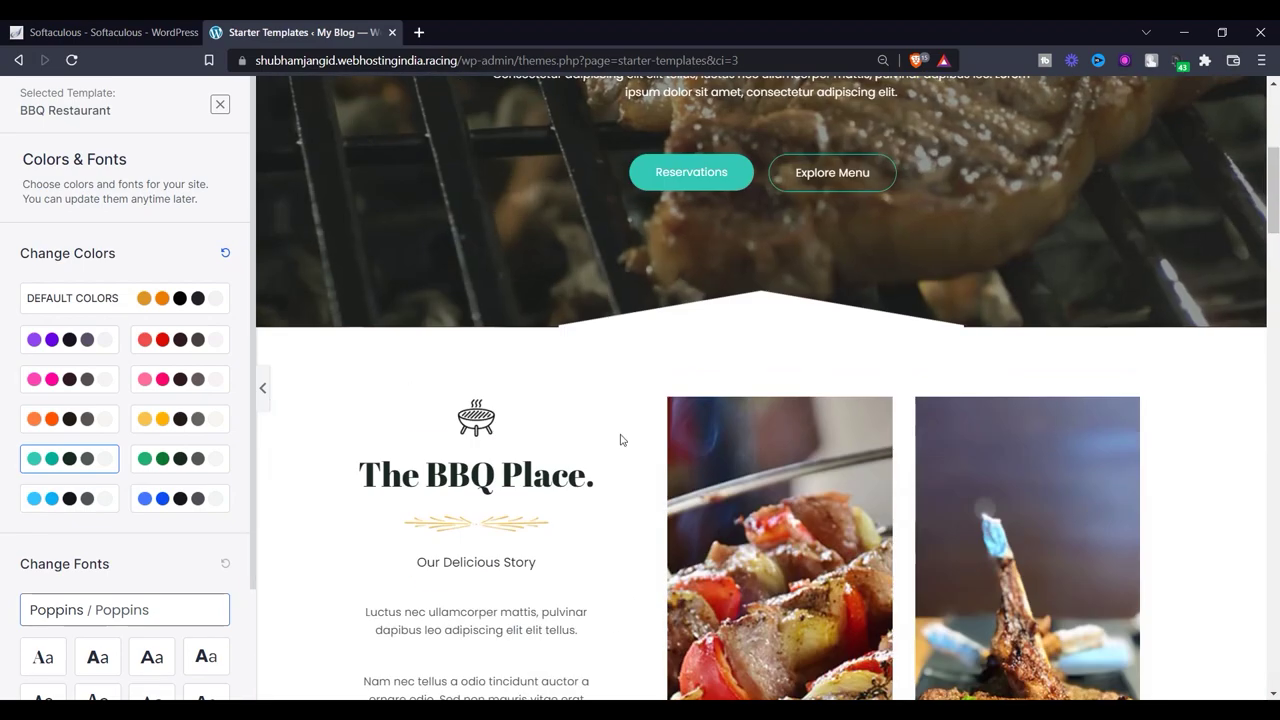
pyautogui.scroll(4, 620, 440)
pyautogui.click(58, 498)
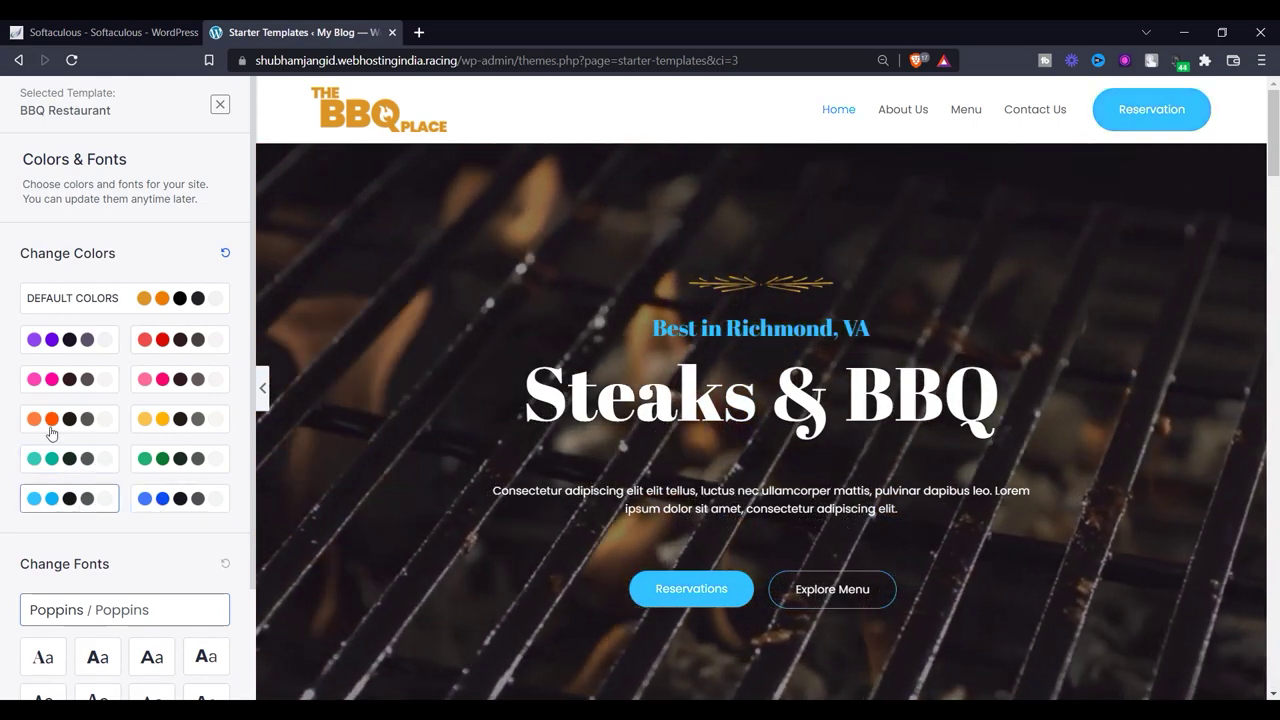
pyautogui.click(76, 458)
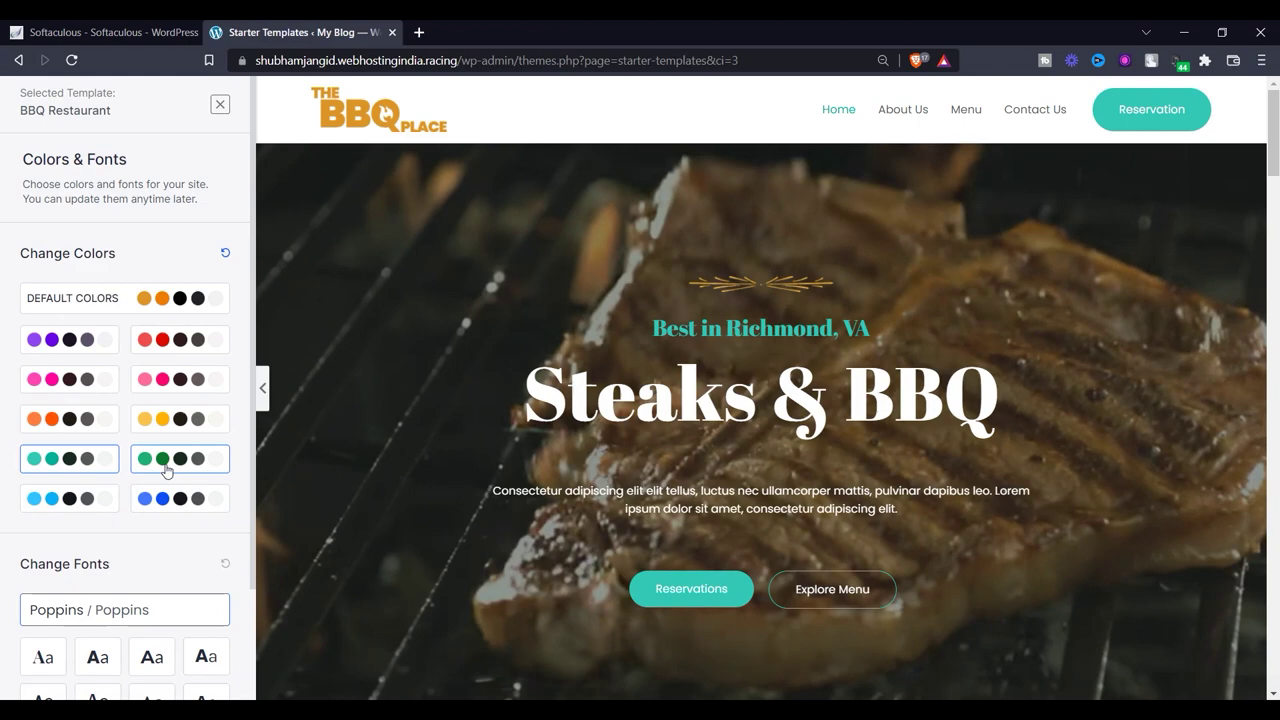
pyautogui.click(166, 340)
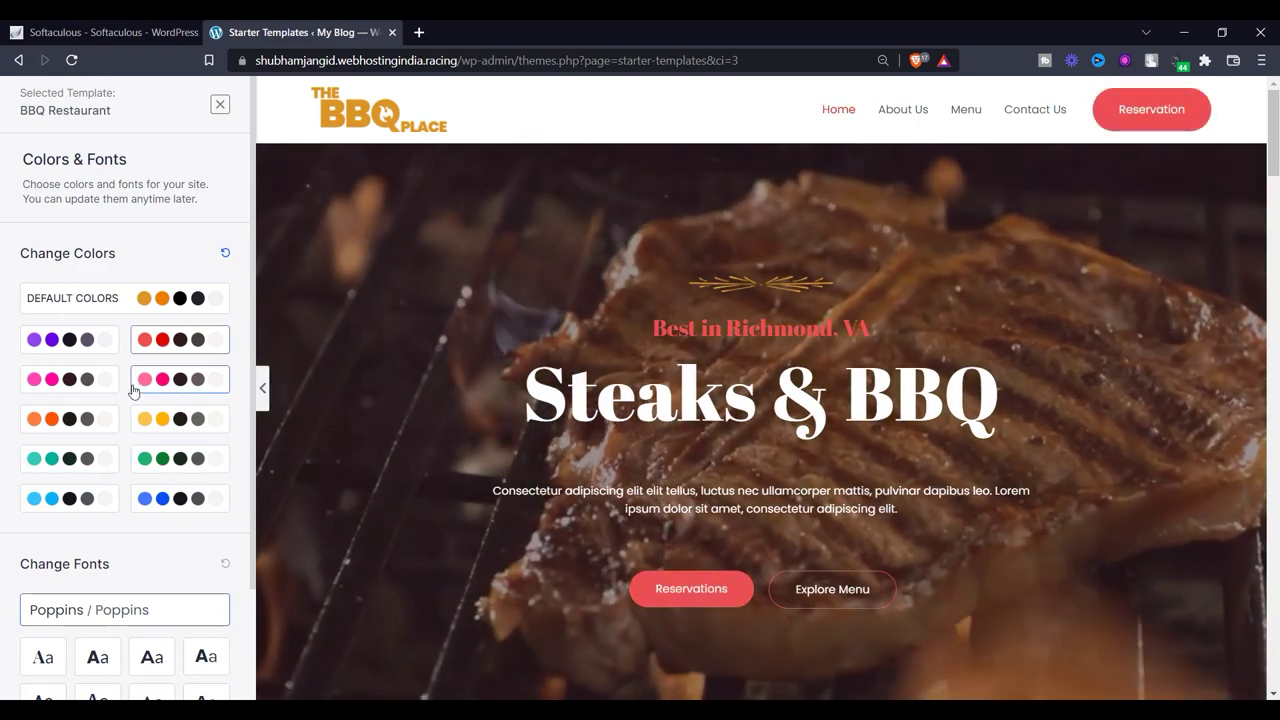
pyautogui.click(71, 342)
pyautogui.click(160, 300)
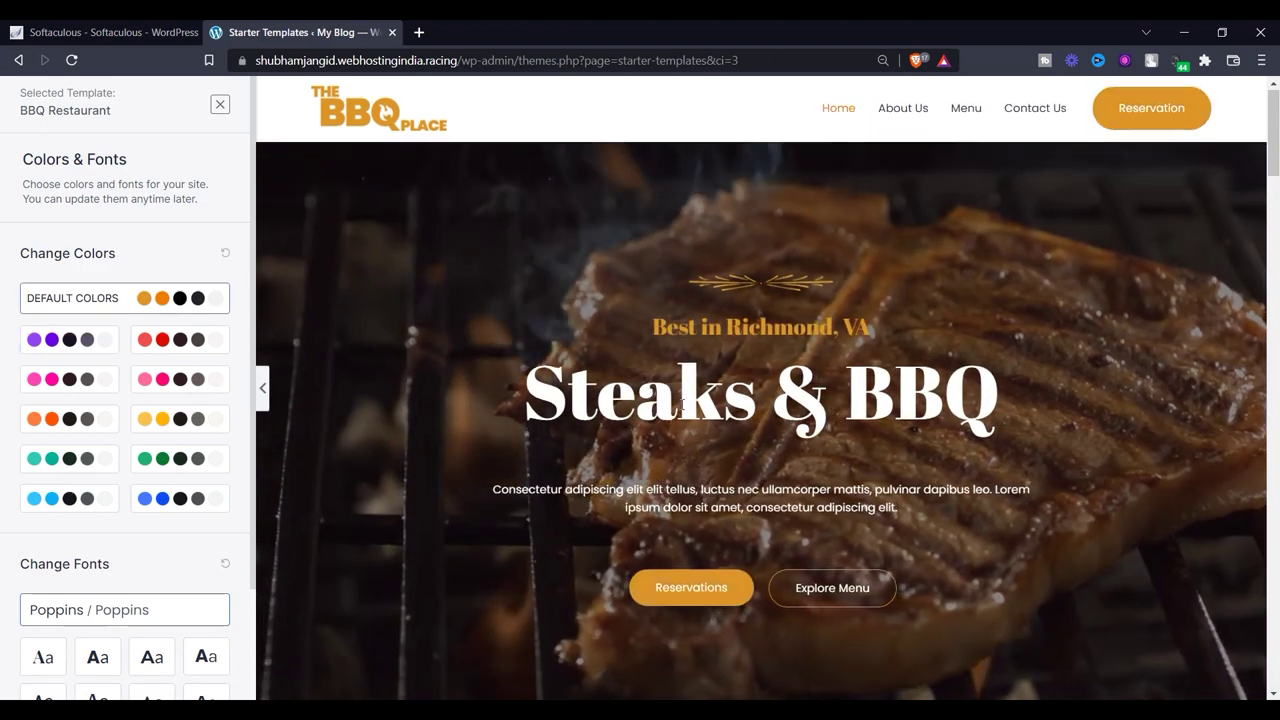
# Build the BBQ Restaurant website with the default fonts and import options, and open the finished site
pyautogui.scroll(-5, 683, 400)
pyautogui.scroll(-2, 104, 670)
pyautogui.click(124, 627)
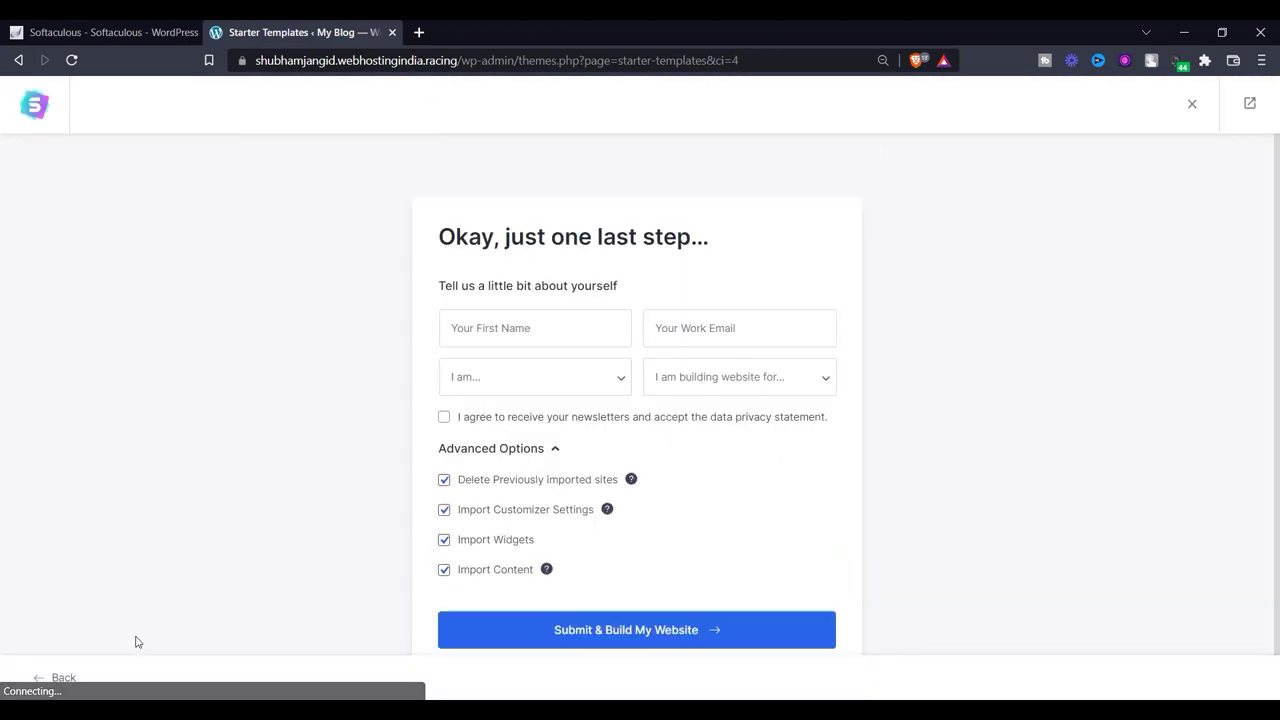
pyautogui.click(578, 600)
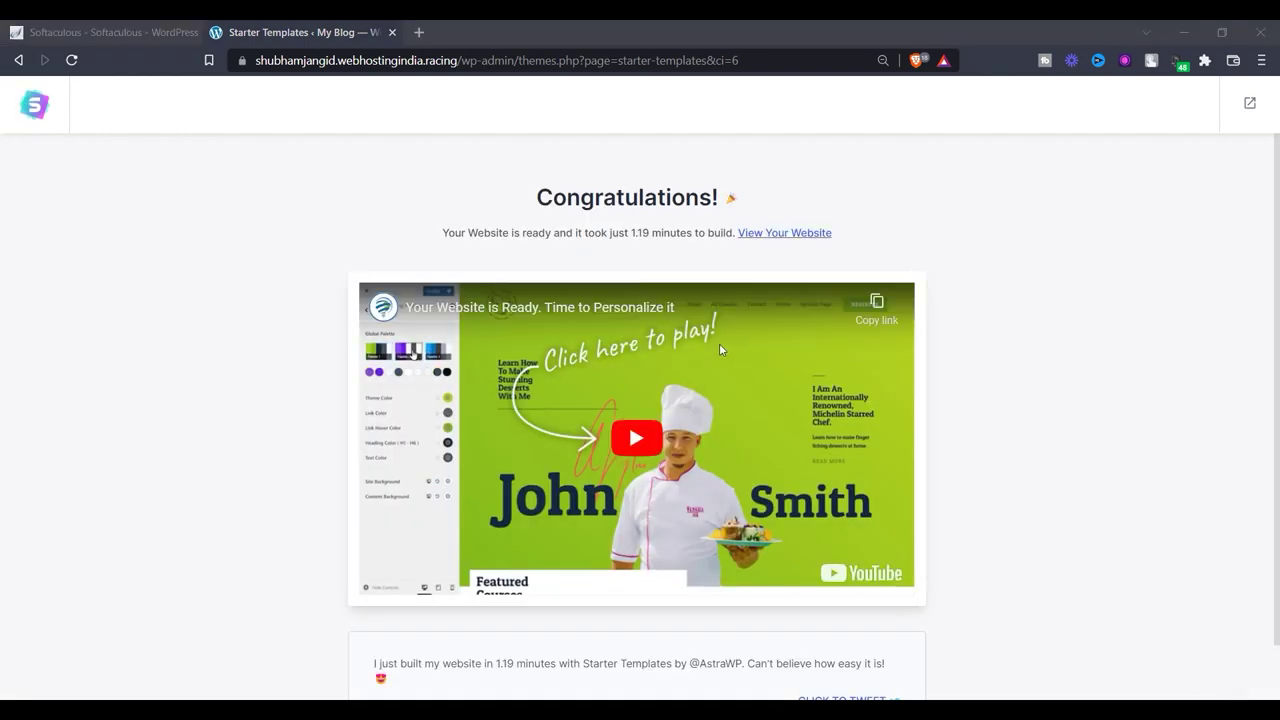
pyautogui.click(754, 233)
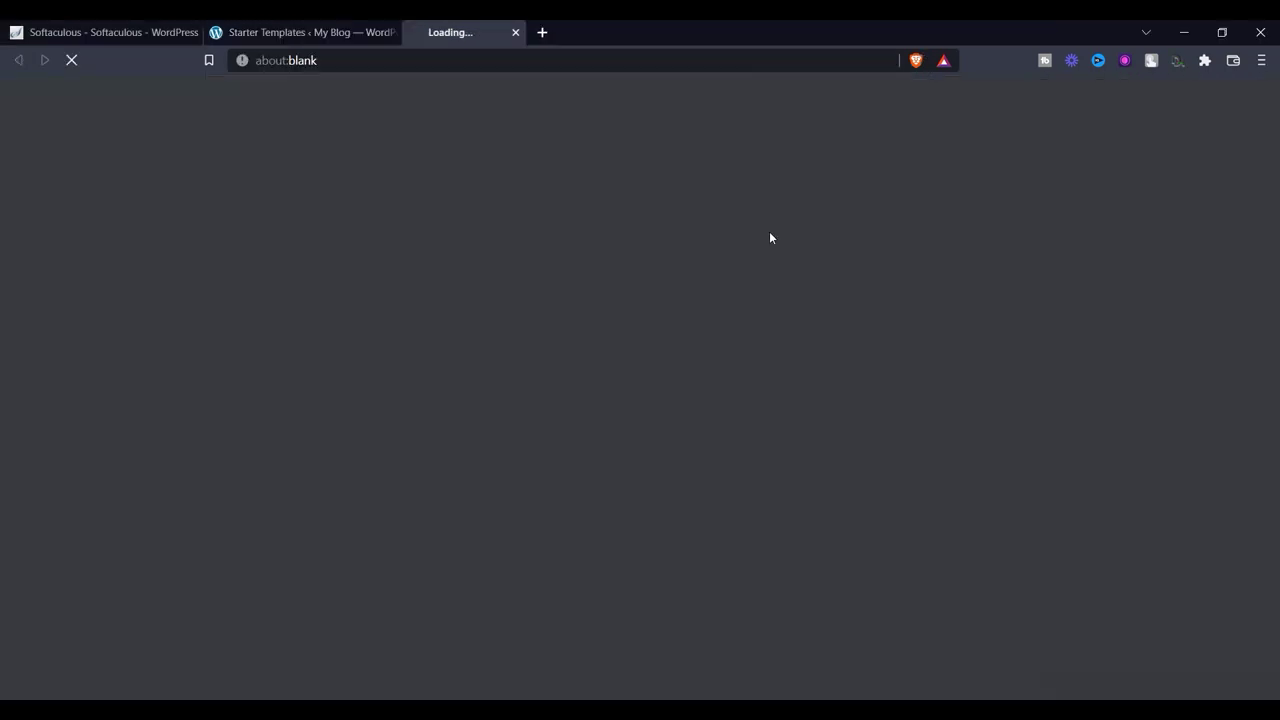